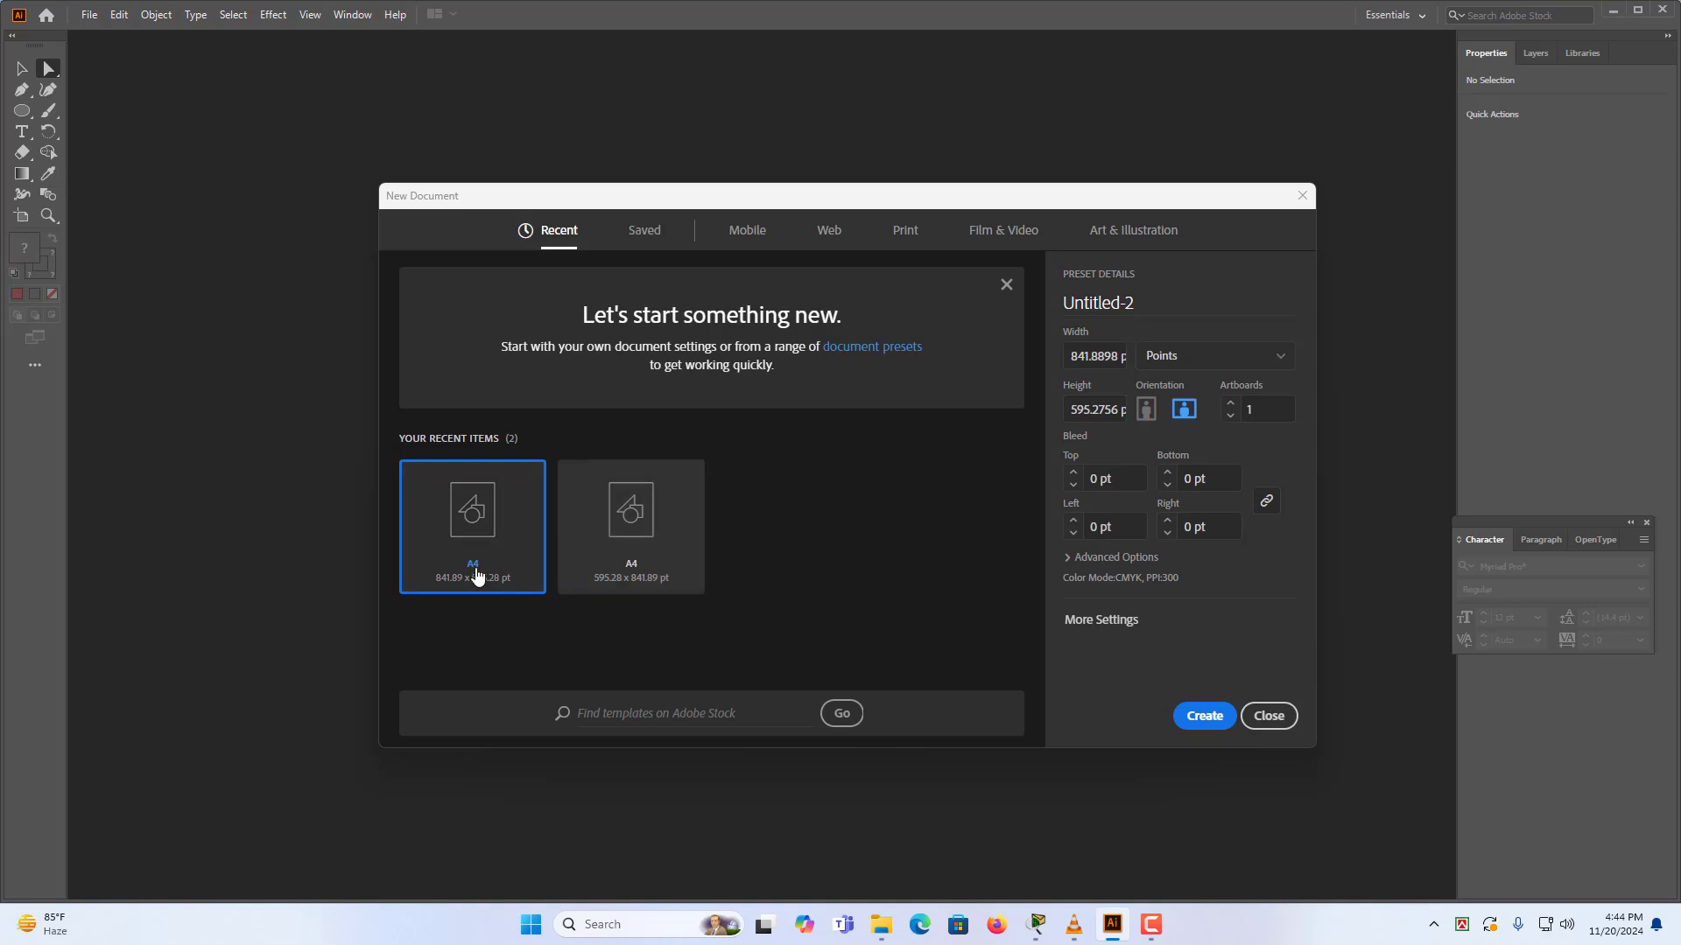
Create a one-artboard landscape A4 document and draw a rectangle about 414 by 254 pt on it.
{"action": "left_click", "coordinate": [1213, 720]}
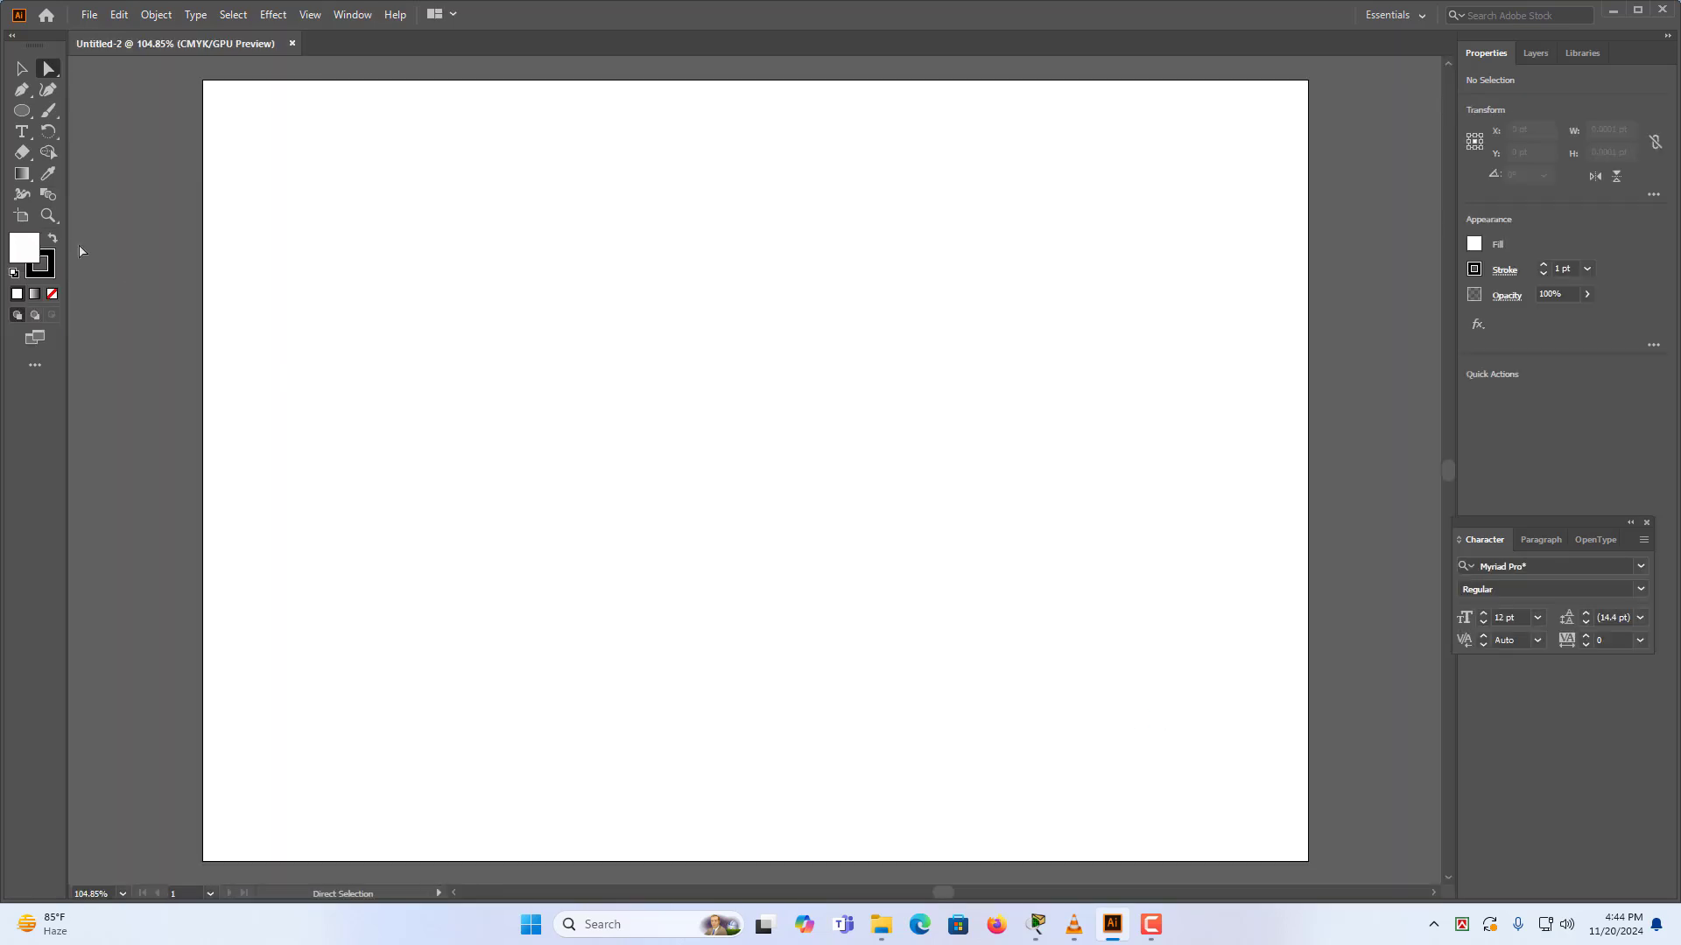
{"action": "left_click", "coordinate": [22, 110]}
{"action": "left_click", "coordinate": [91, 112]}
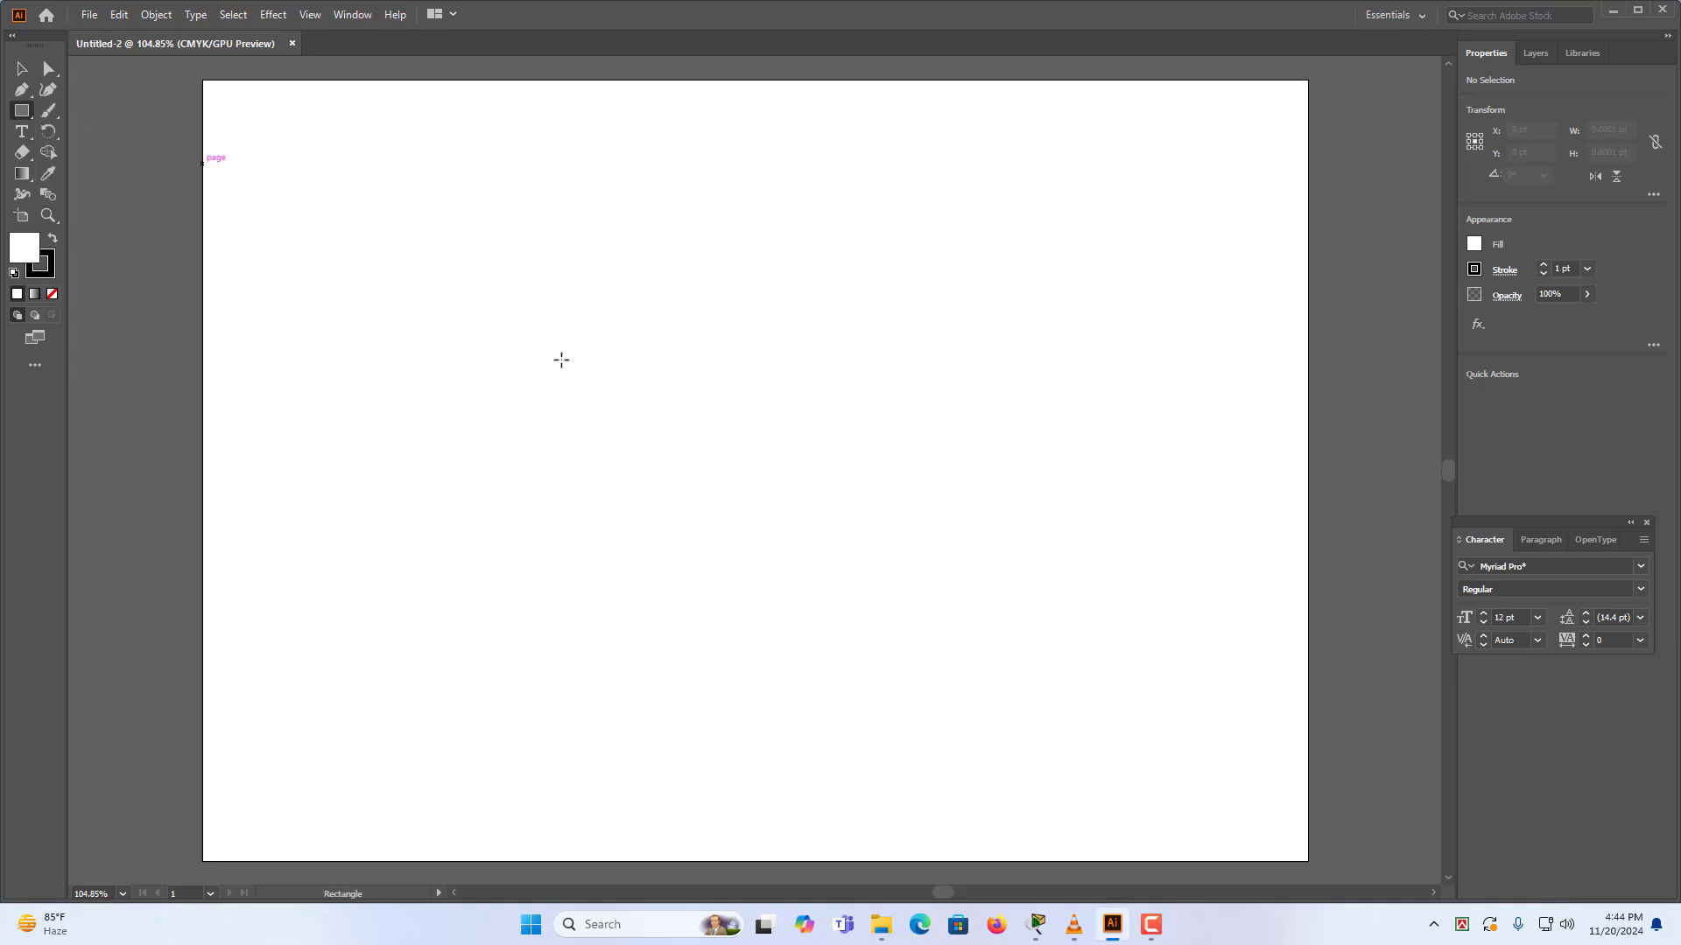
{"action": "left_click_drag", "start_coordinate": [563, 349], "coordinate": [1108, 681]}
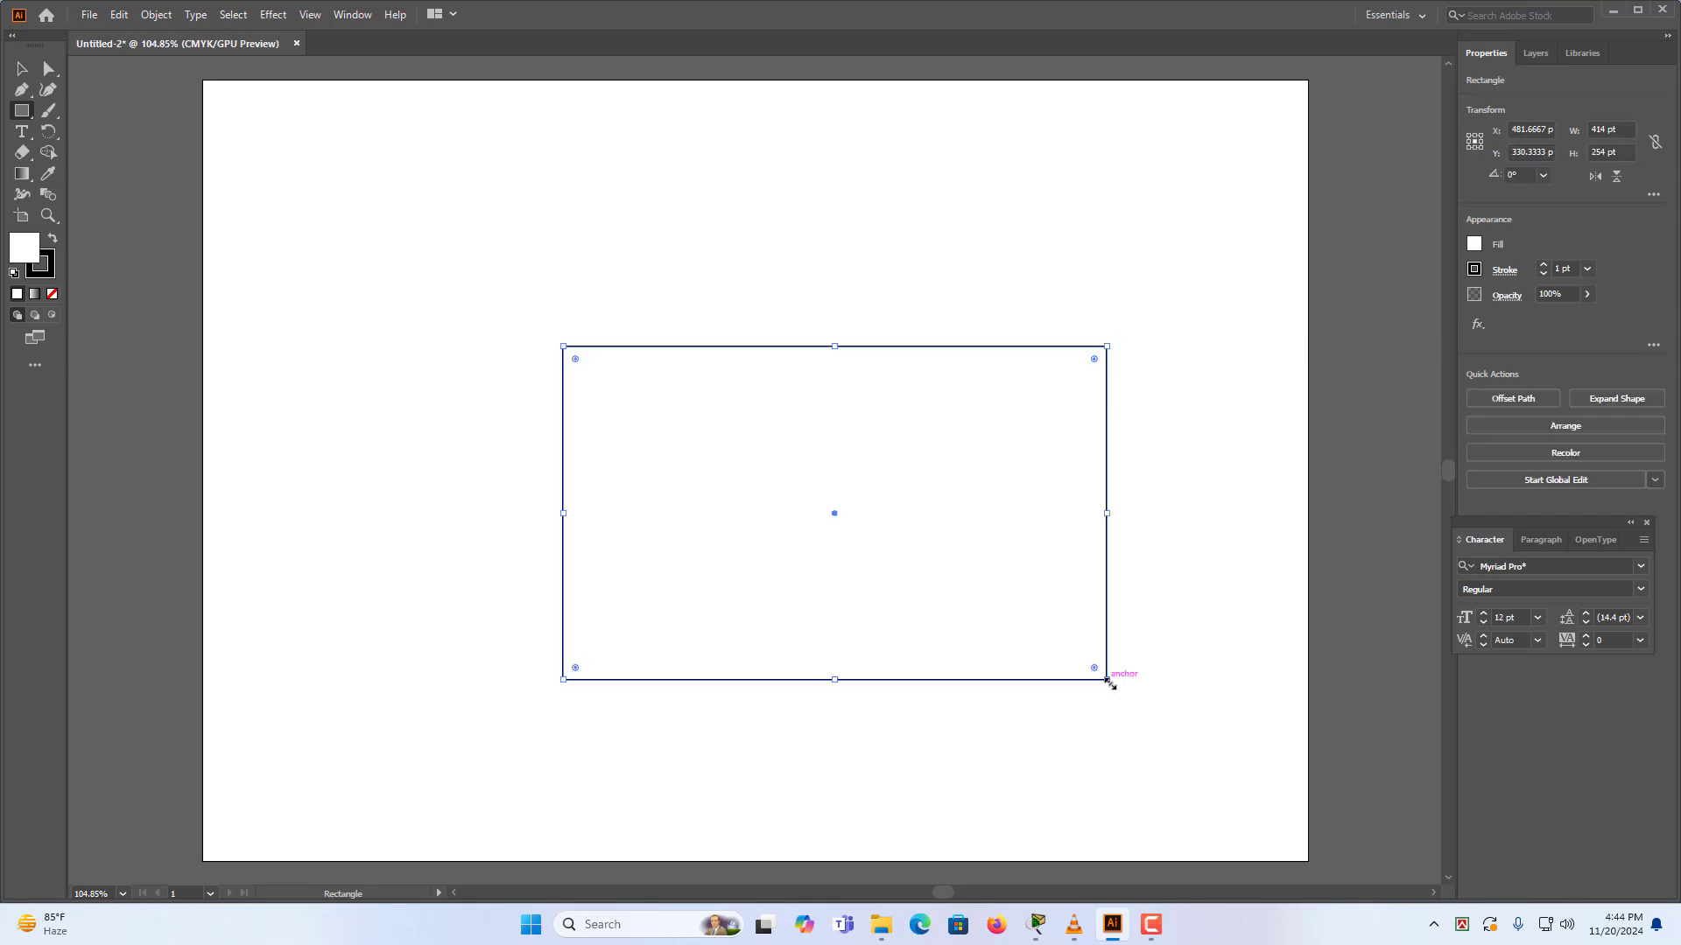
Fill the rectangle with black, hex 000000.
{"action": "double_click", "coordinate": [32, 250]}
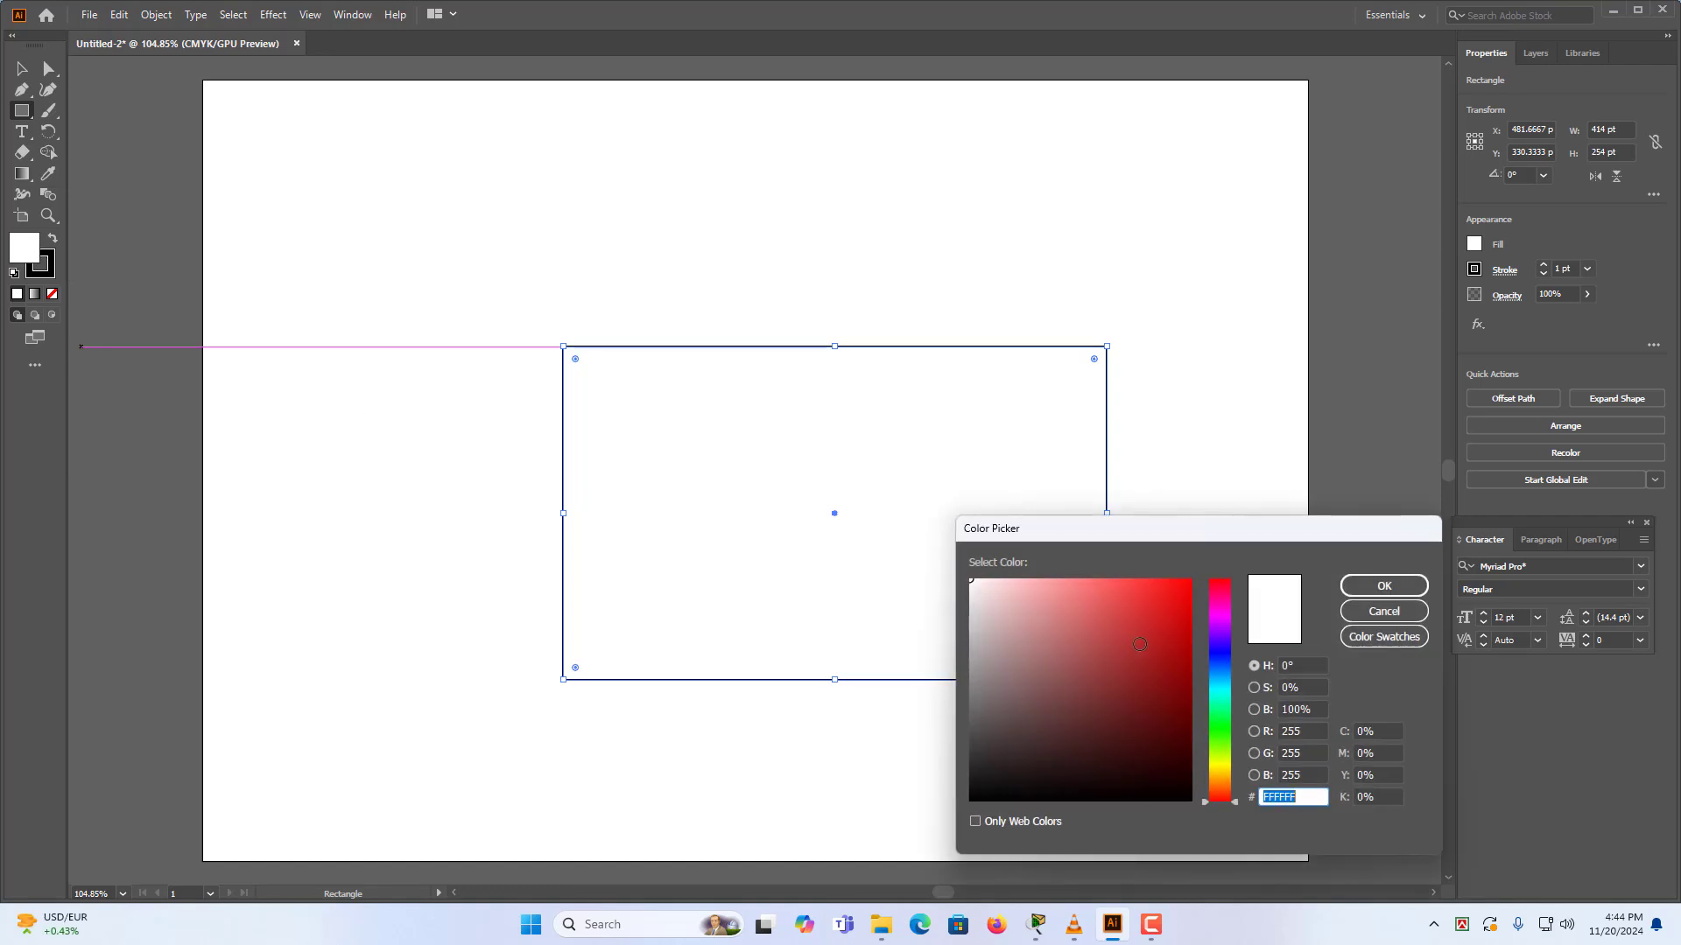
{"action": "type", "text": "000000"}
{"action": "left_click", "coordinate": [1384, 586]}
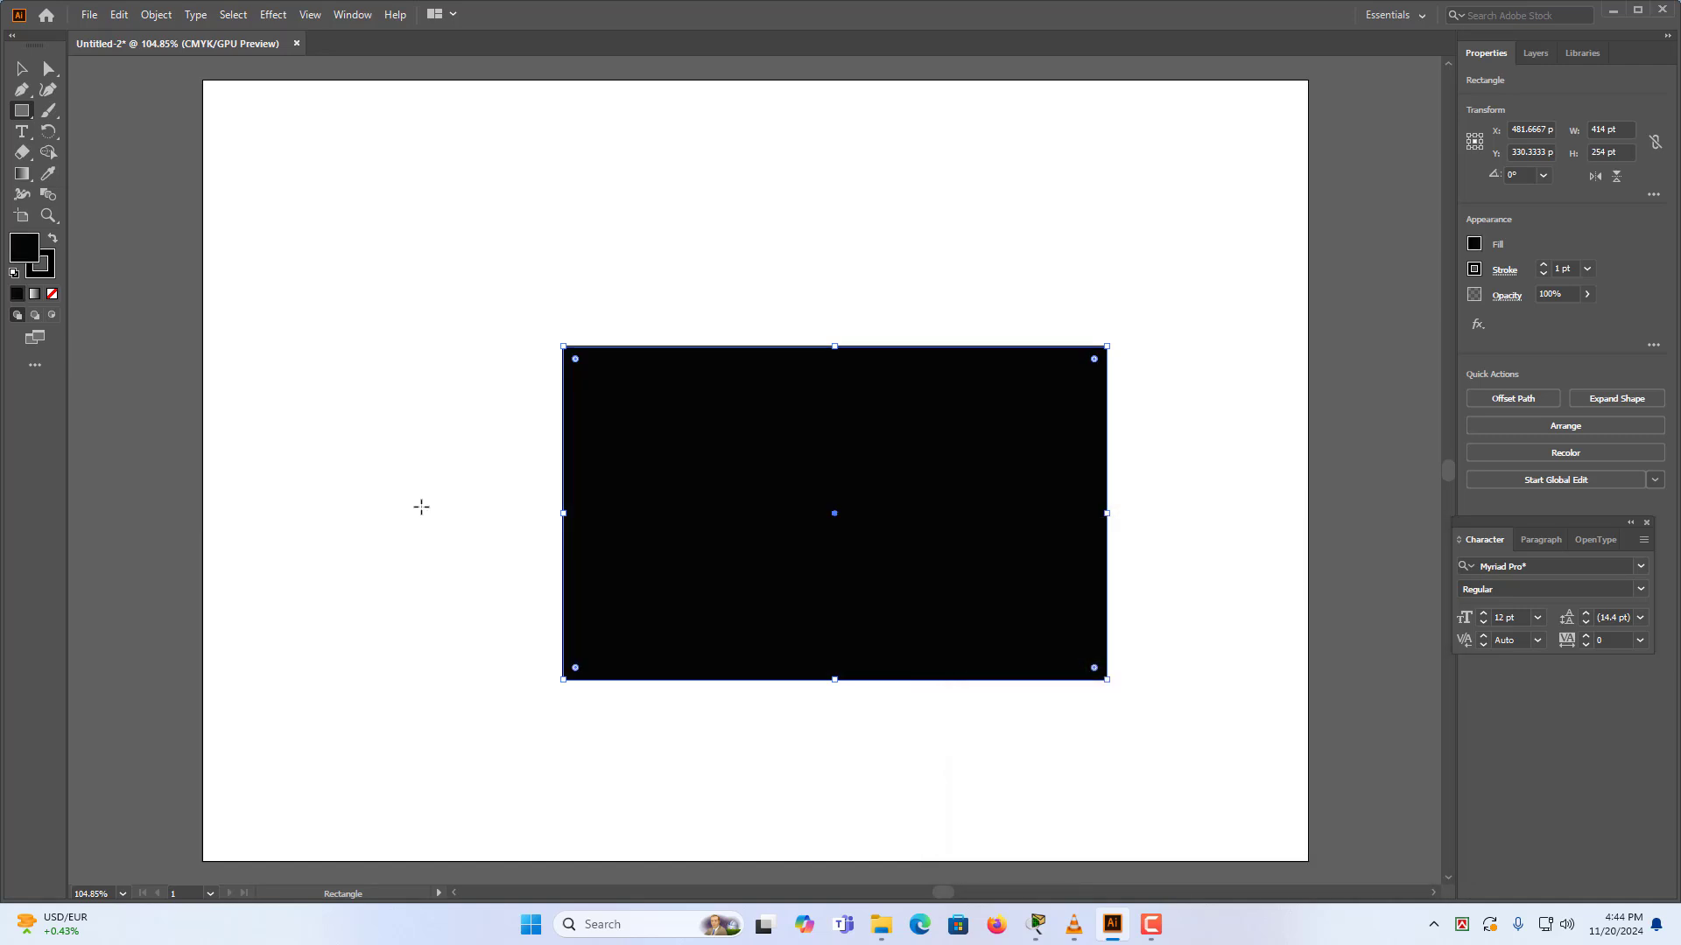
Shorten the black rectangle to about 101 pt high from its lower edge, and place one copy below and one above it.
{"action": "left_click", "coordinate": [22, 69]}
{"action": "left_click_drag", "start_coordinate": [833, 680], "coordinate": [832, 471]}
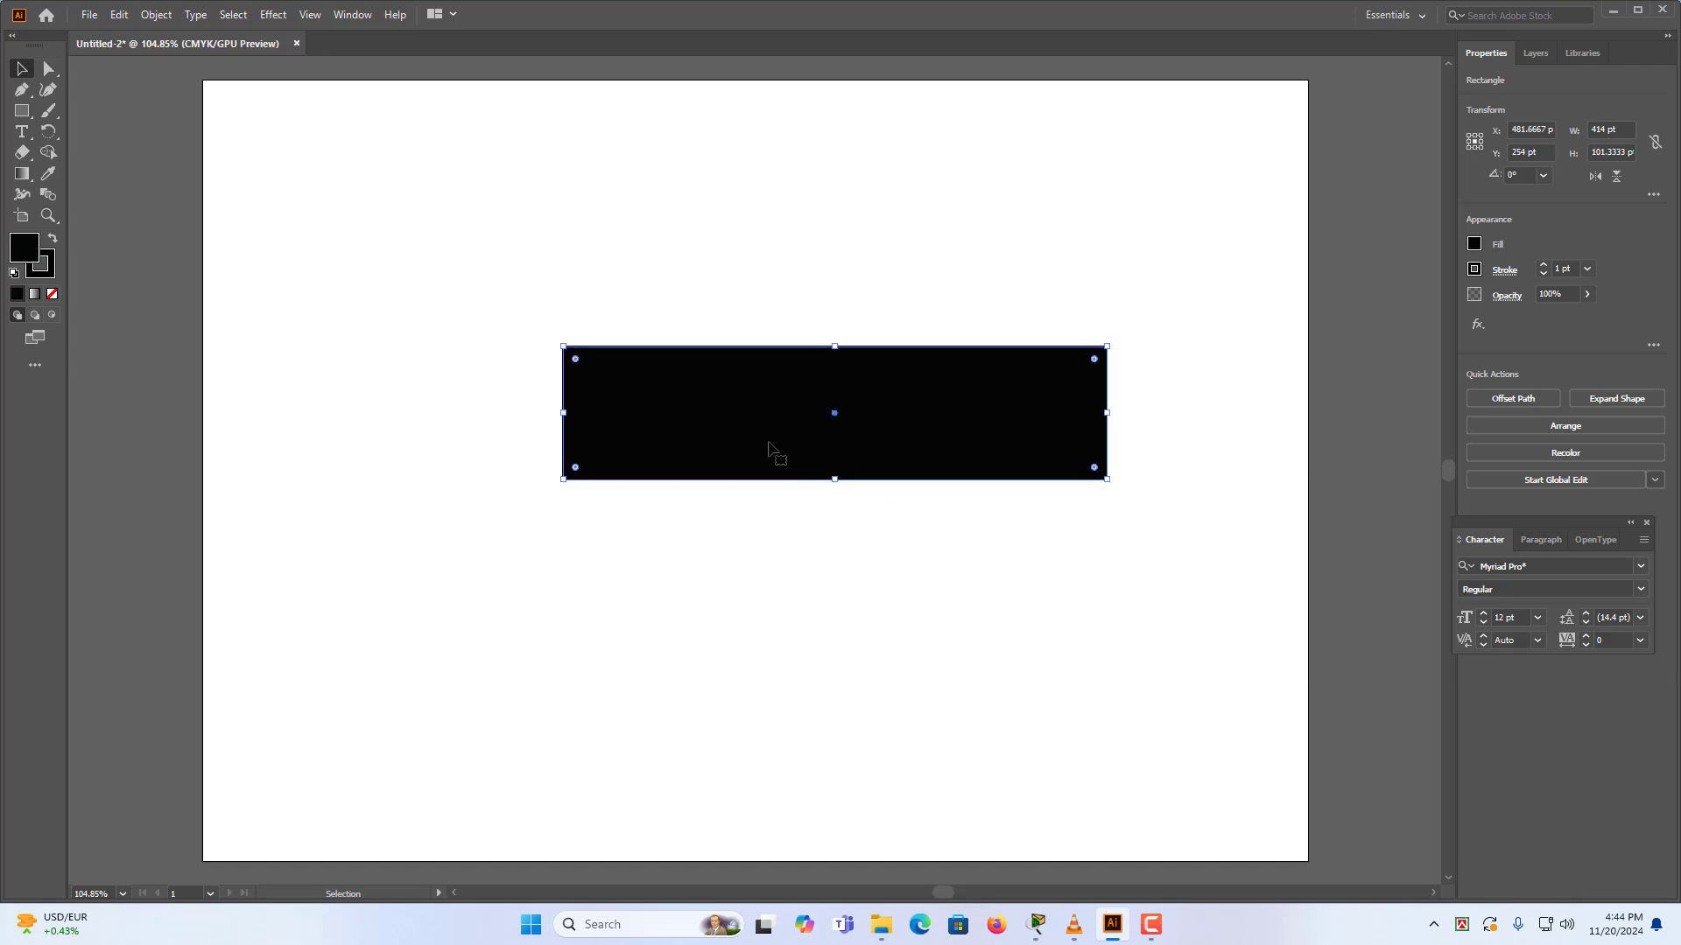
{"action": "left_click_drag", "start_coordinate": [765, 427], "coordinate": [783, 248]}
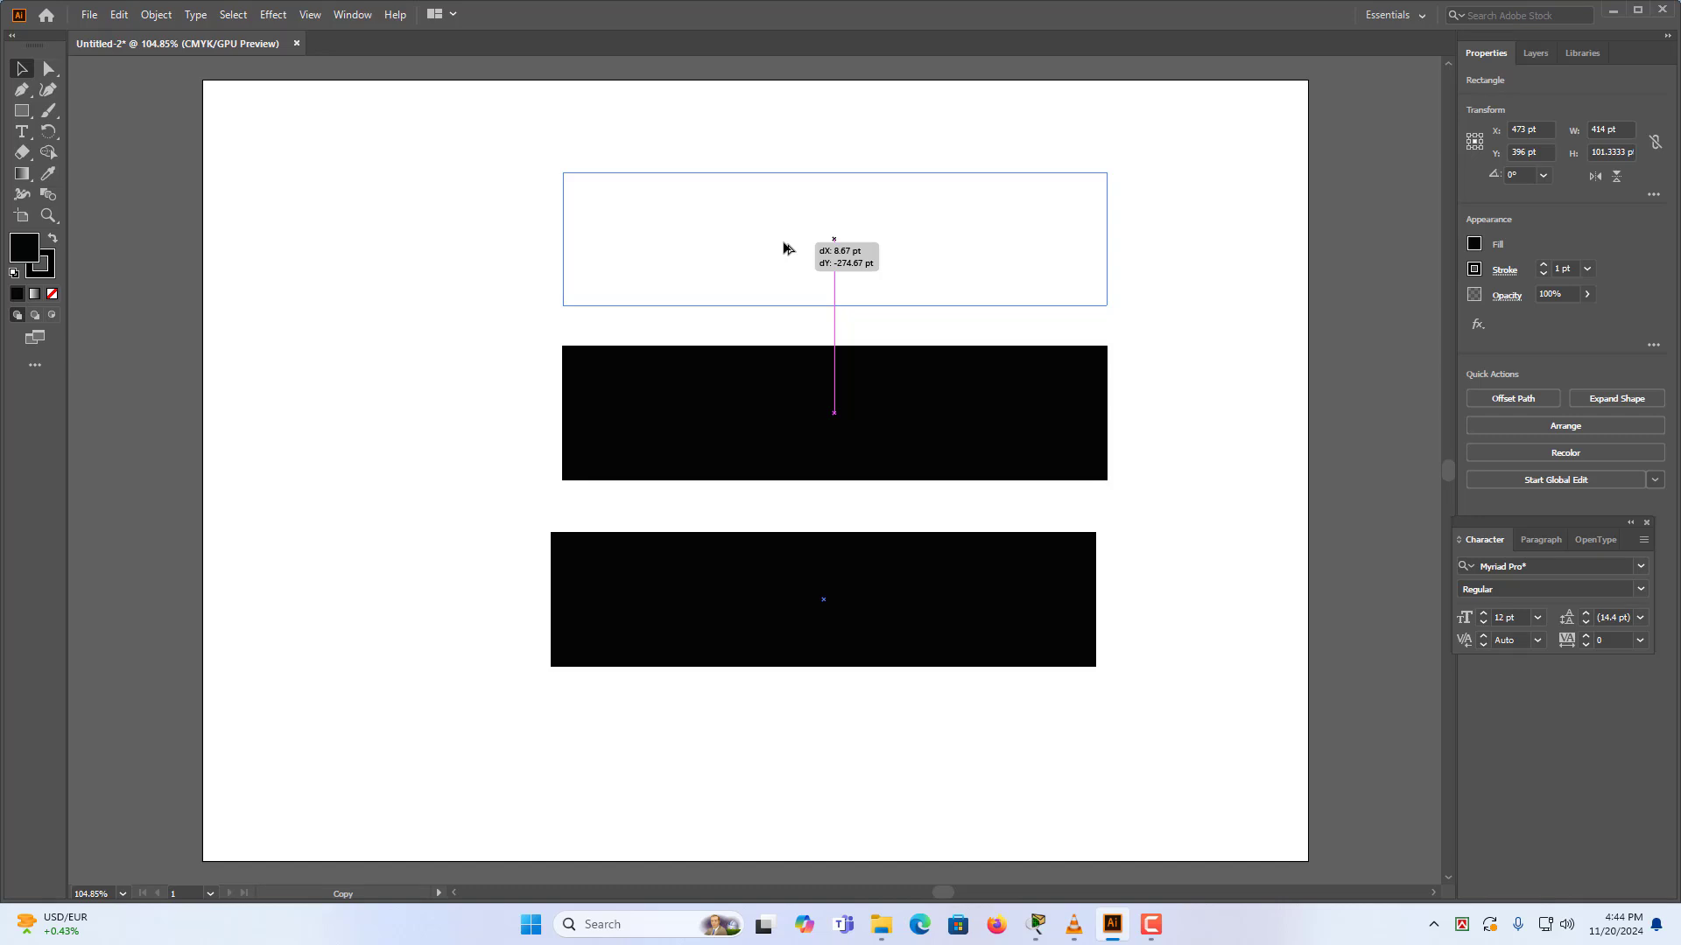
{"action": "left_click_drag", "start_coordinate": [784, 248], "coordinate": [786, 250]}
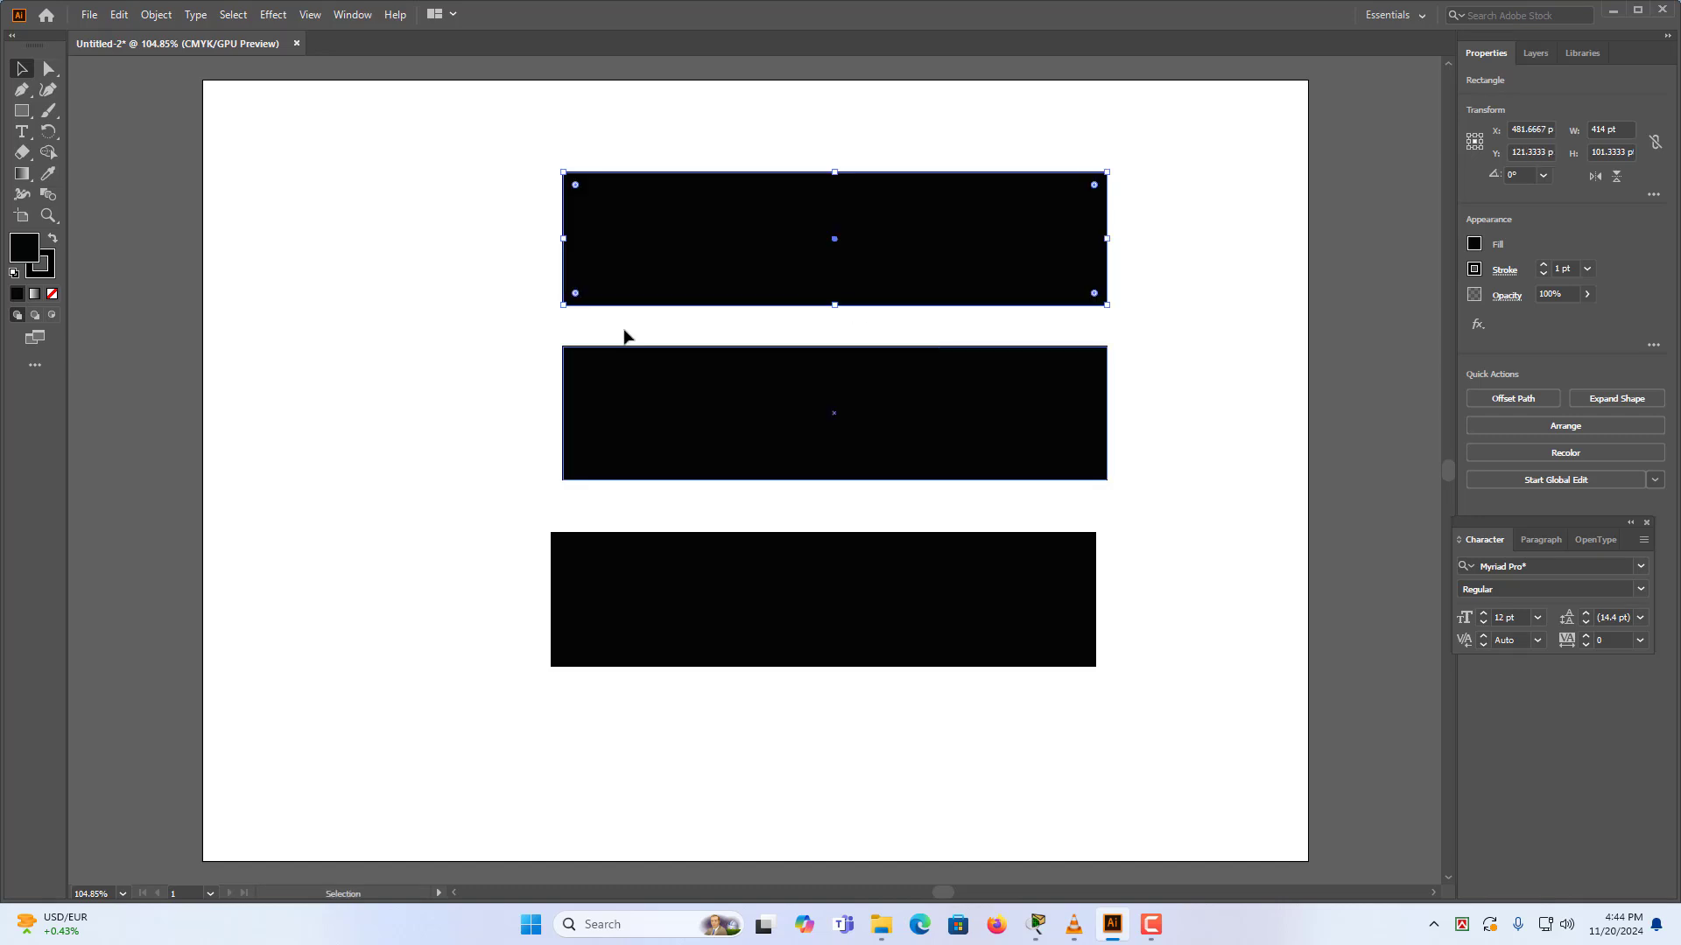
Fill the middle rectangle with white, hex FFFFFF.
{"action": "left_click", "coordinate": [666, 438]}
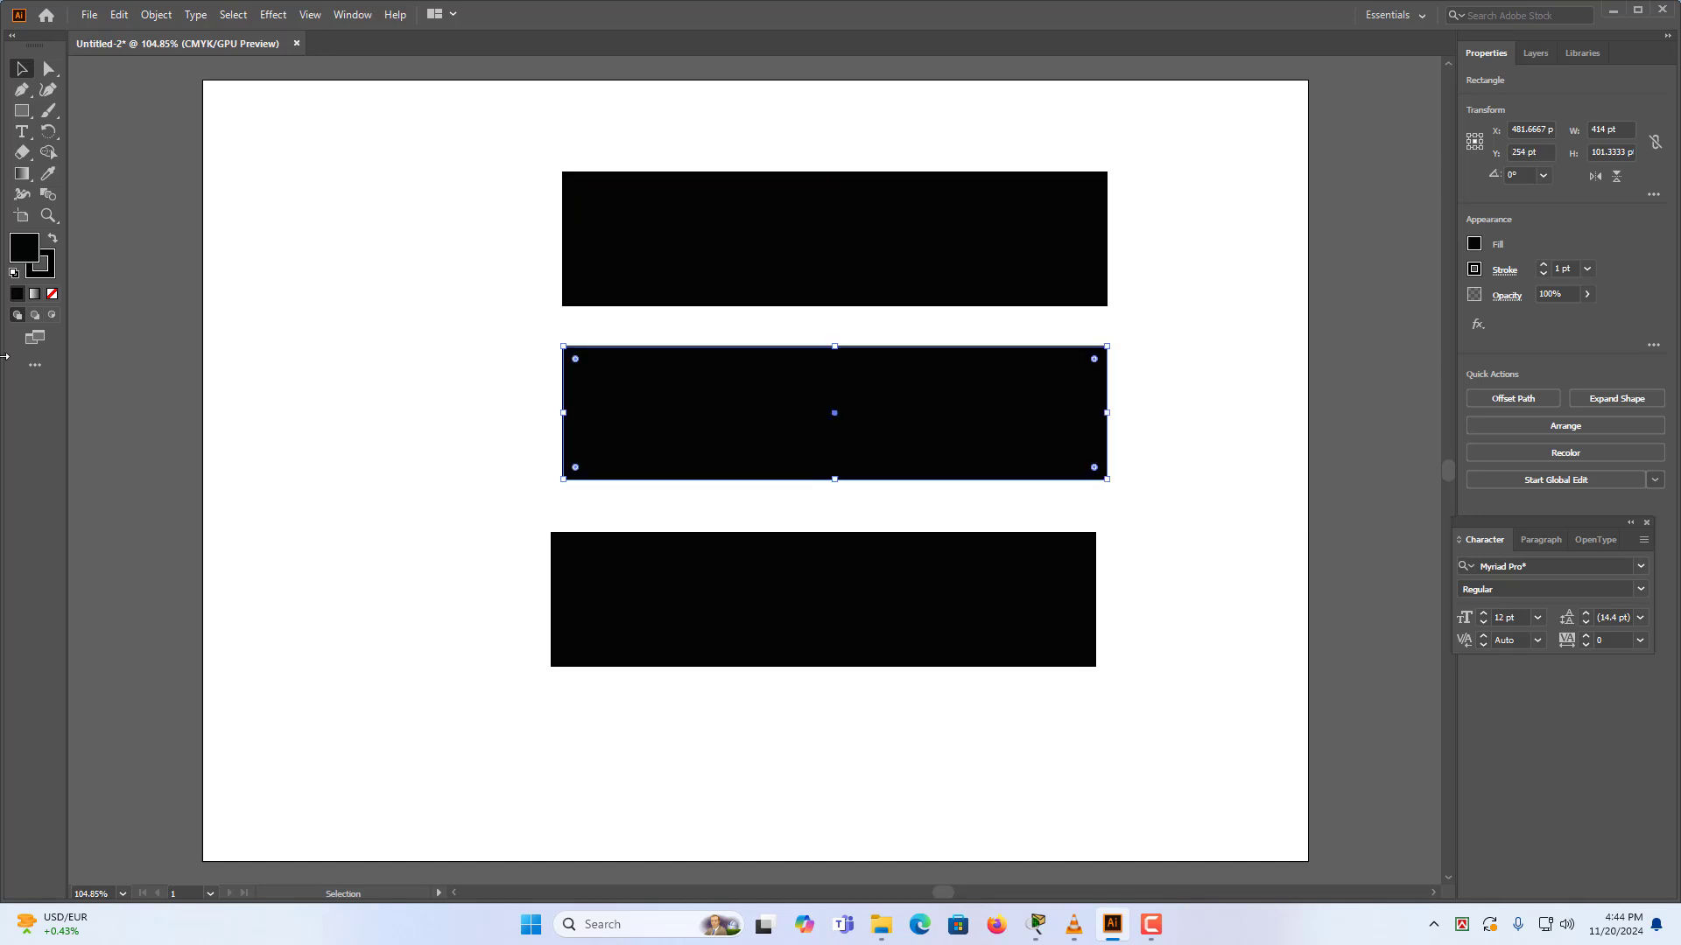
{"action": "double_click", "coordinate": [31, 255]}
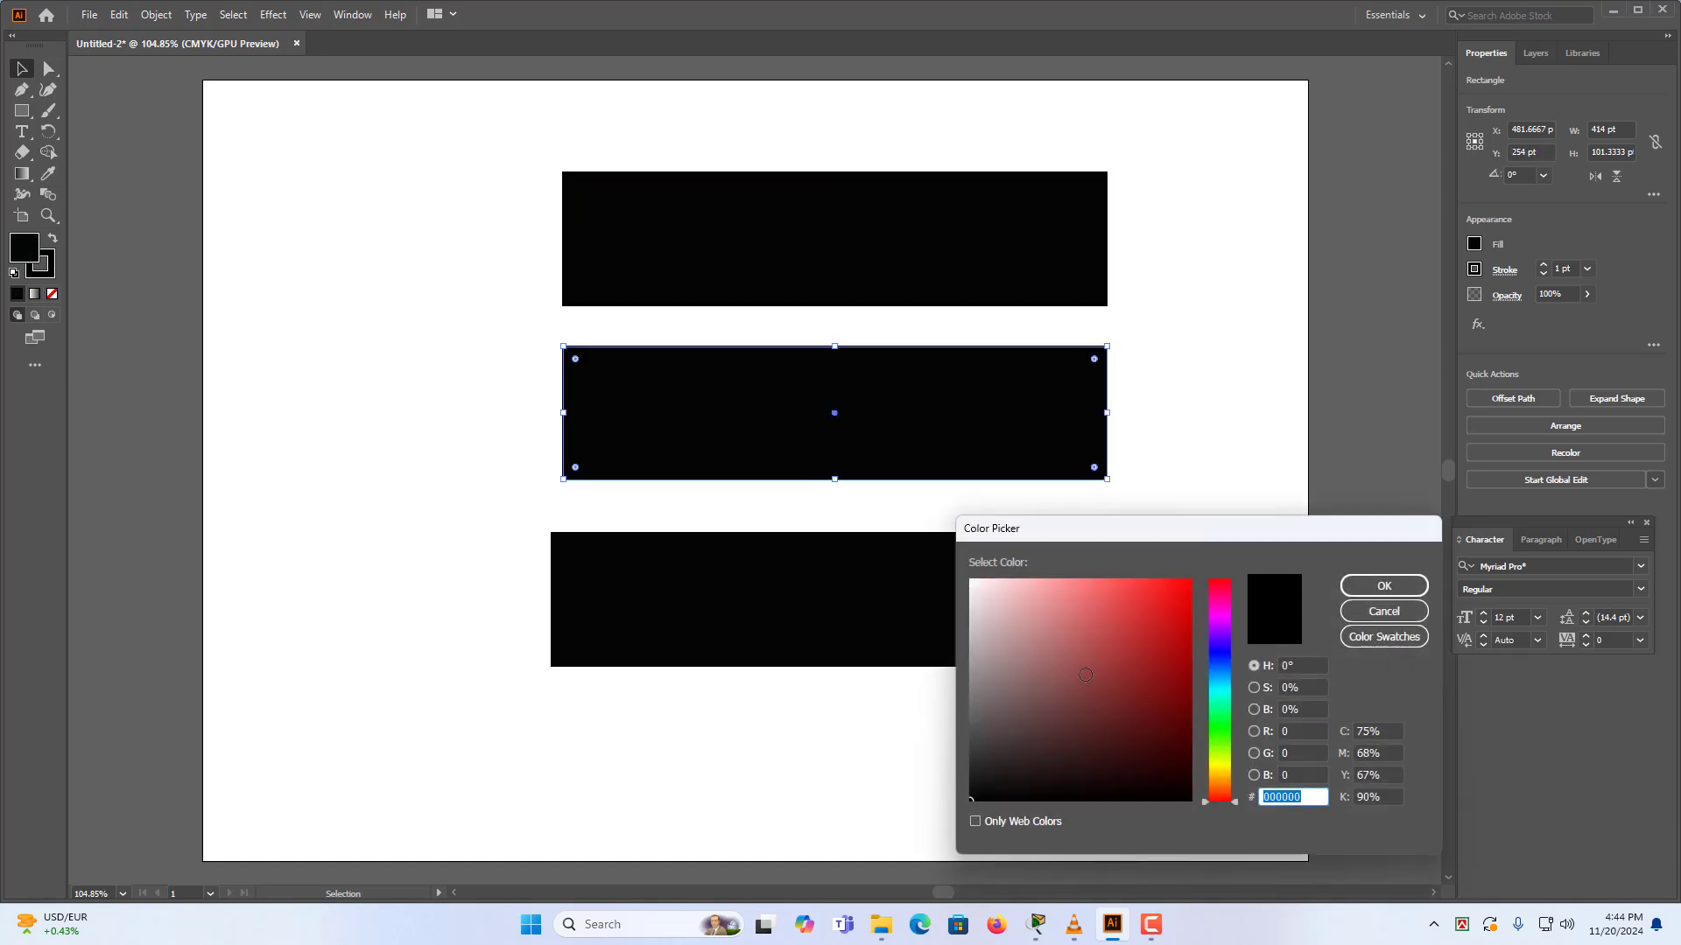
{"action": "left_click", "coordinate": [970, 580]}
{"action": "left_click", "coordinate": [1382, 586]}
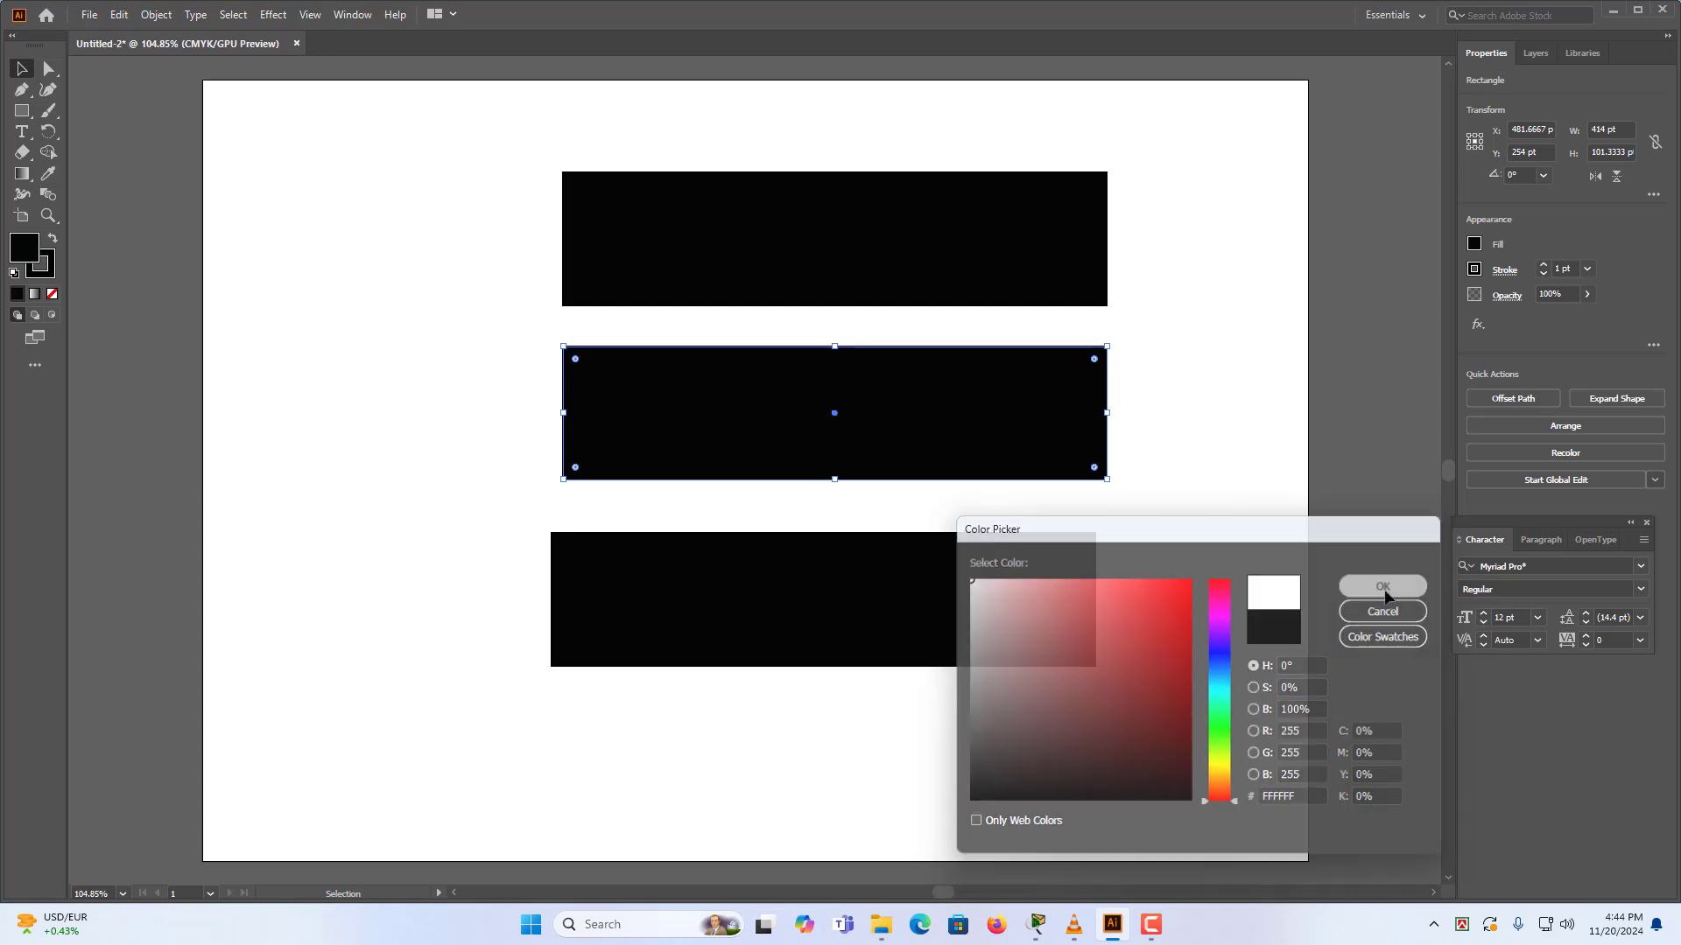
Fill the bottom rectangle with bright green, using the suggested in-gamut equivalent.
{"action": "left_click", "coordinate": [875, 595]}
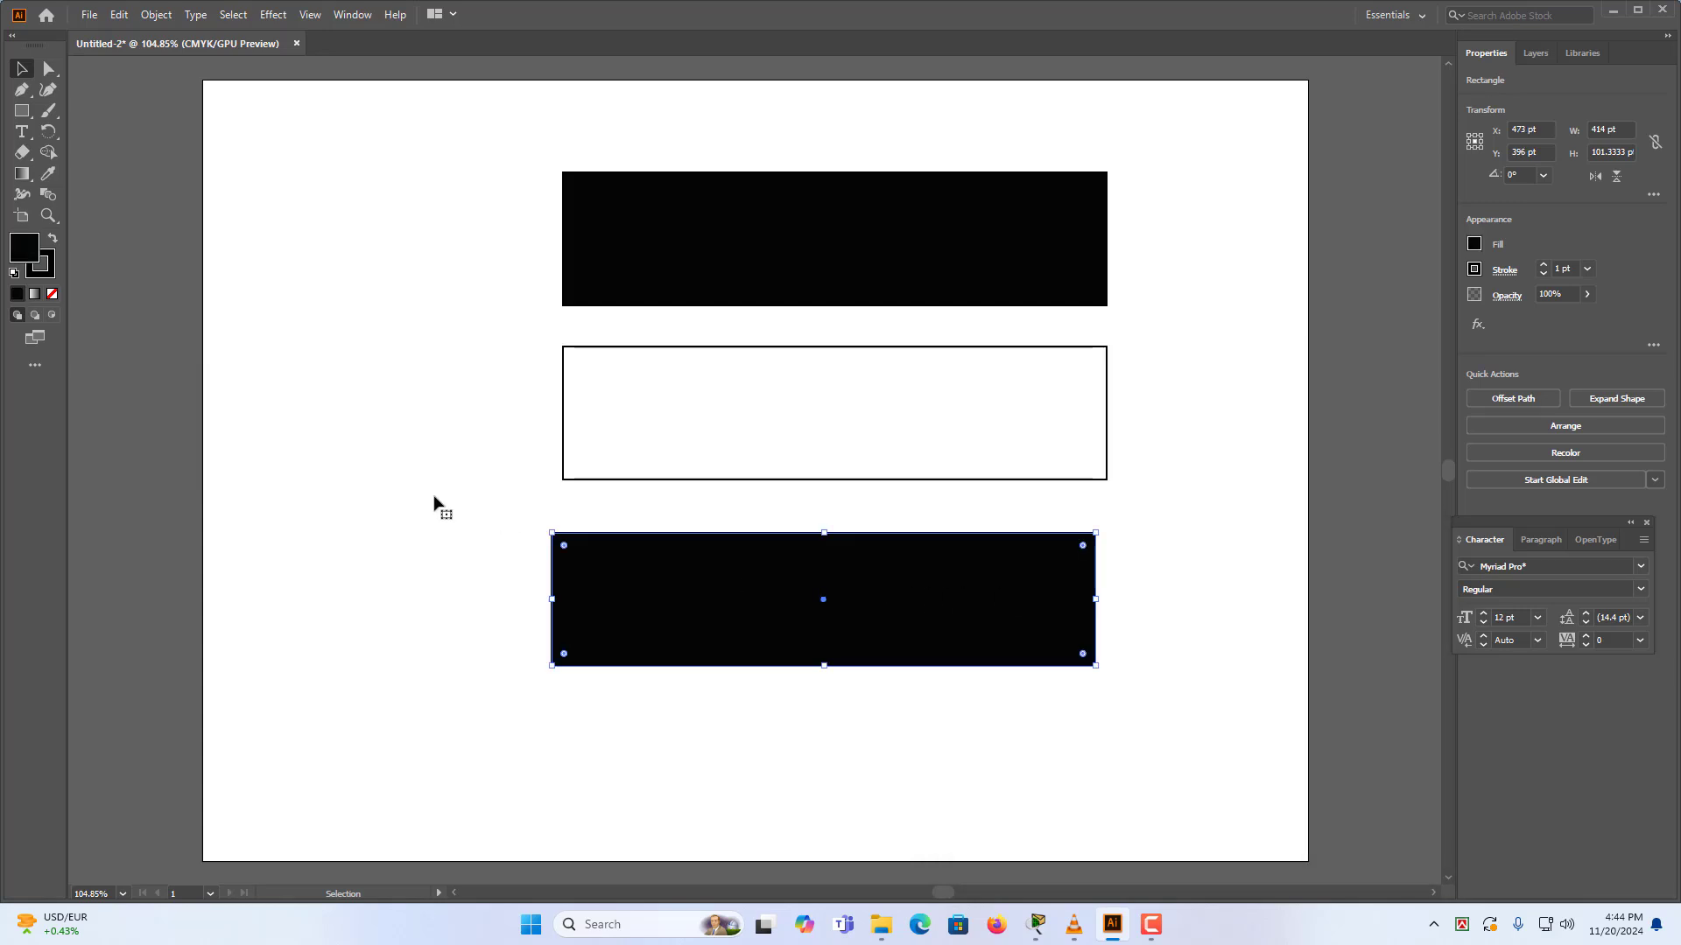
{"action": "double_click", "coordinate": [35, 255]}
{"action": "left_click", "coordinate": [1216, 723]}
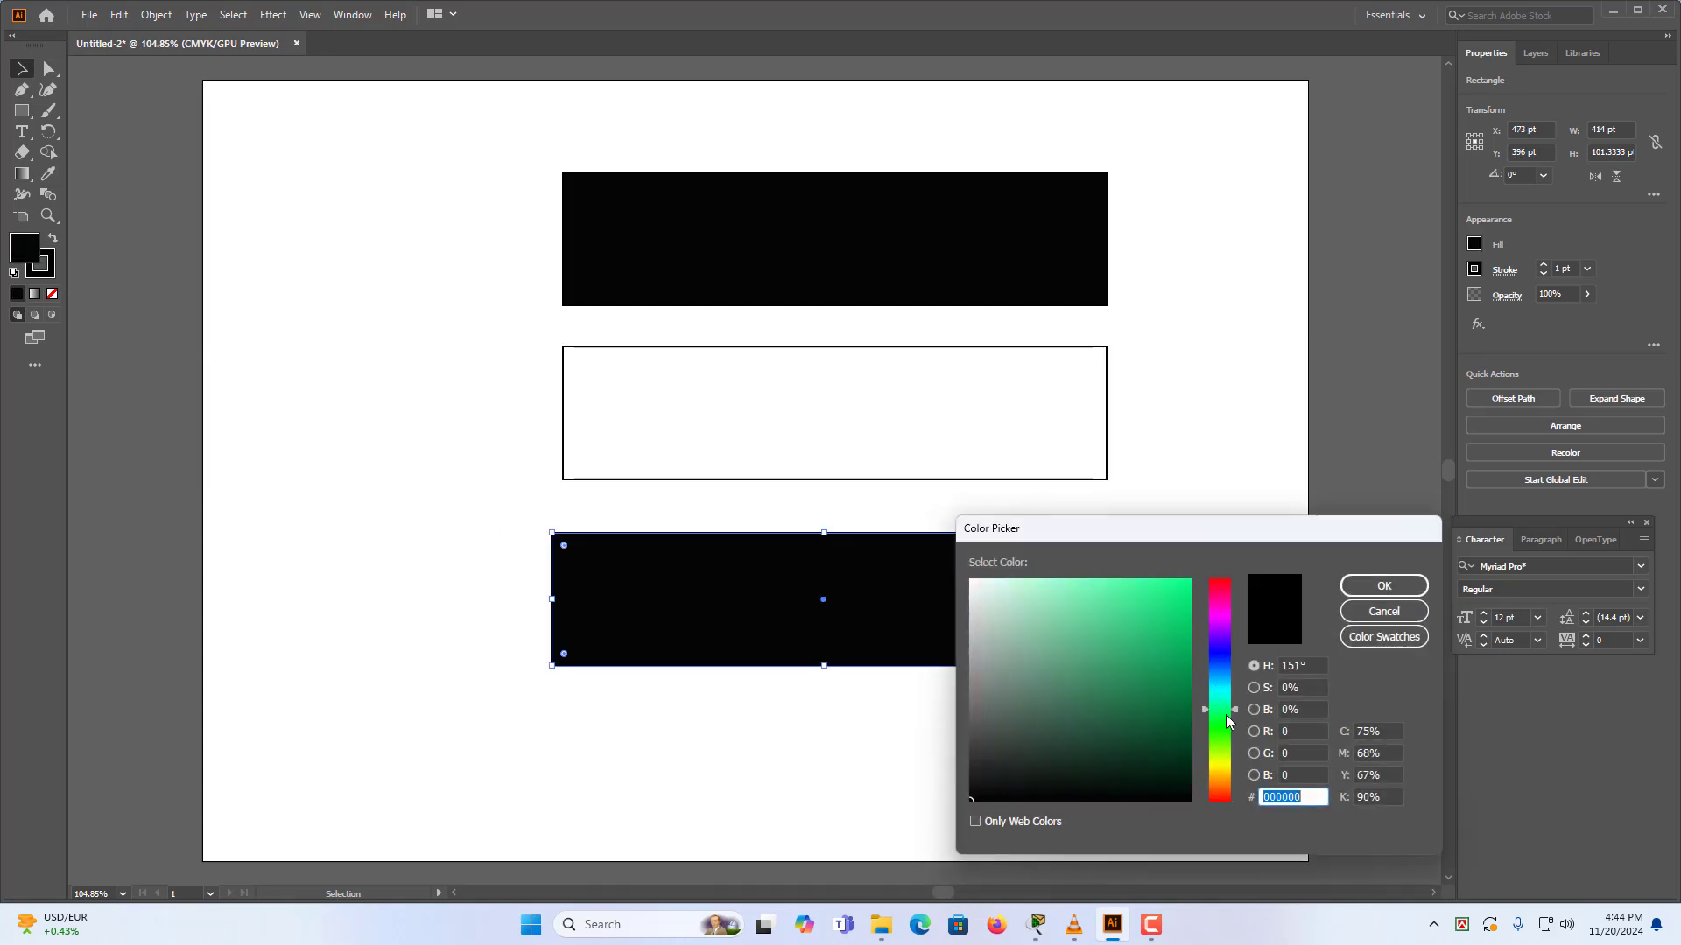
{"action": "left_click_drag", "start_coordinate": [1145, 617], "coordinate": [1310, 595]}
{"action": "left_click", "coordinate": [1321, 604]}
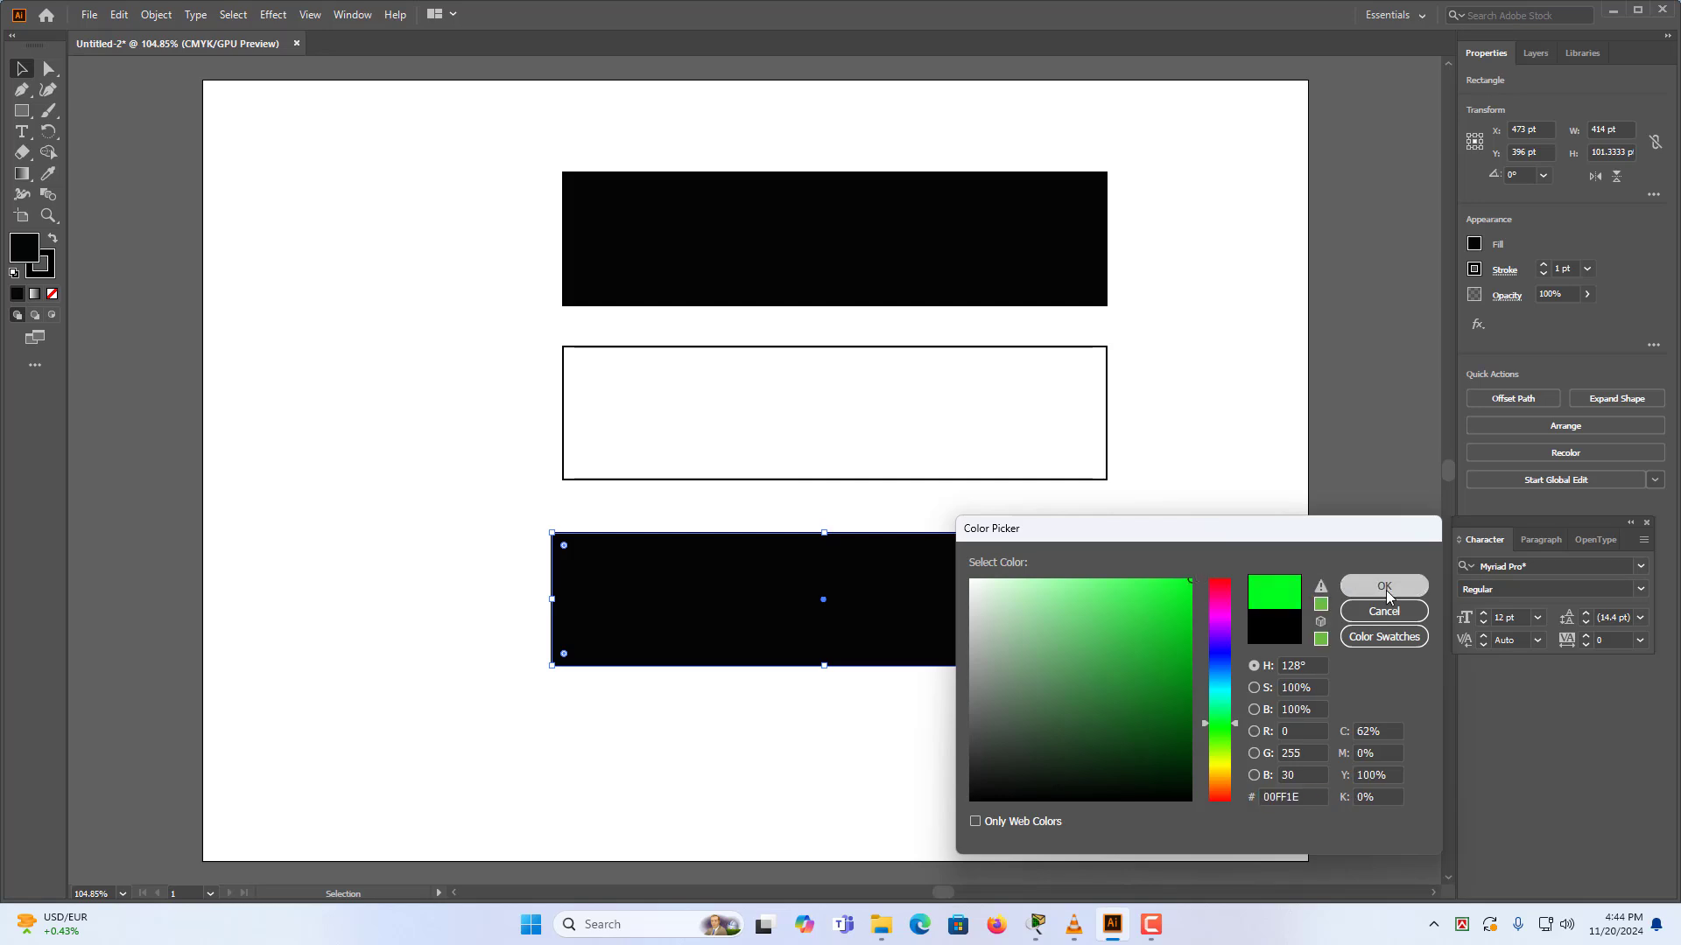
{"action": "left_click", "coordinate": [1384, 585]}
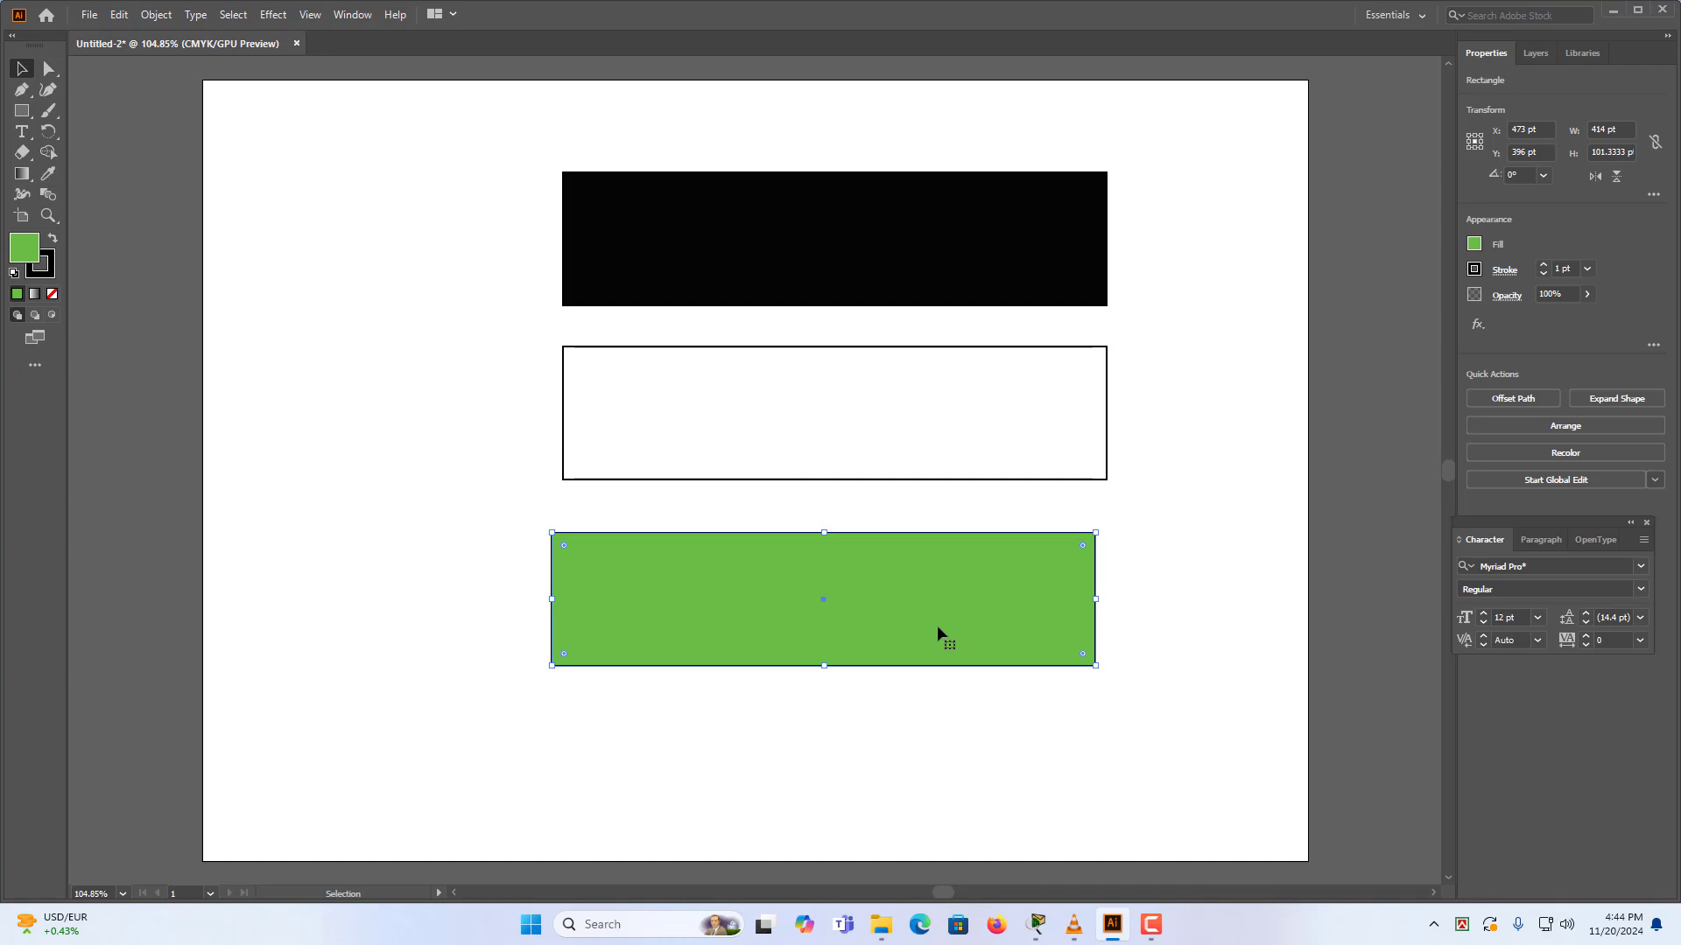
Apply the CMYK Green swatch as the bottom rectangle's fill.
{"action": "left_click", "coordinate": [1474, 244]}
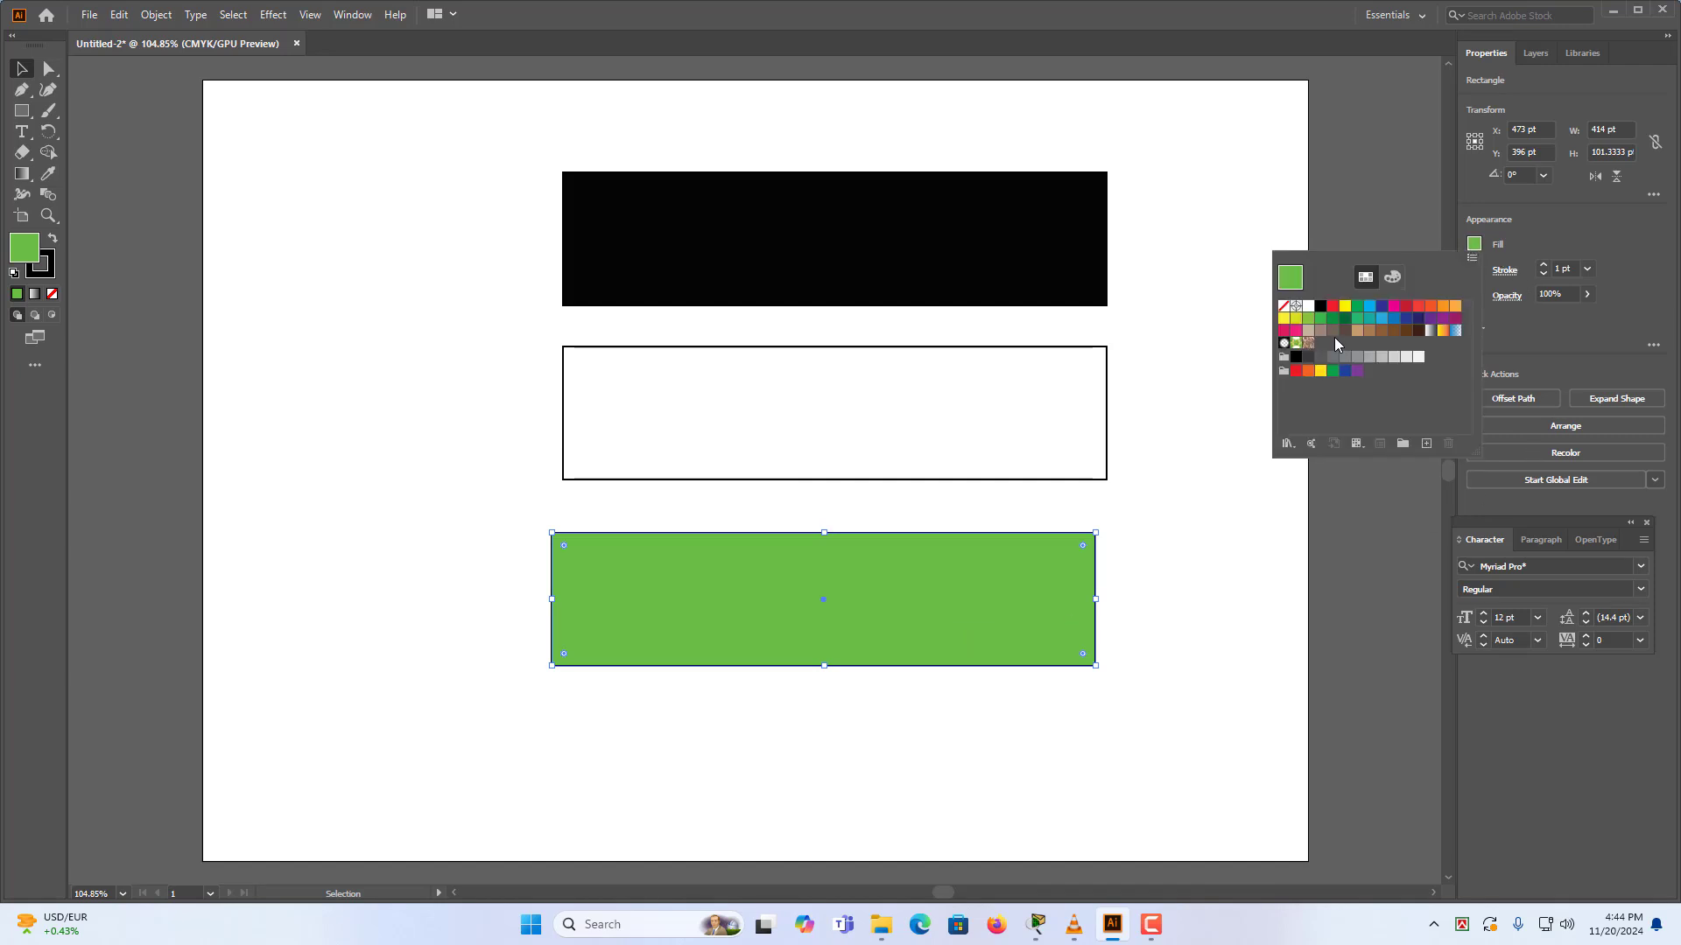
{"action": "left_click", "coordinate": [1356, 305]}
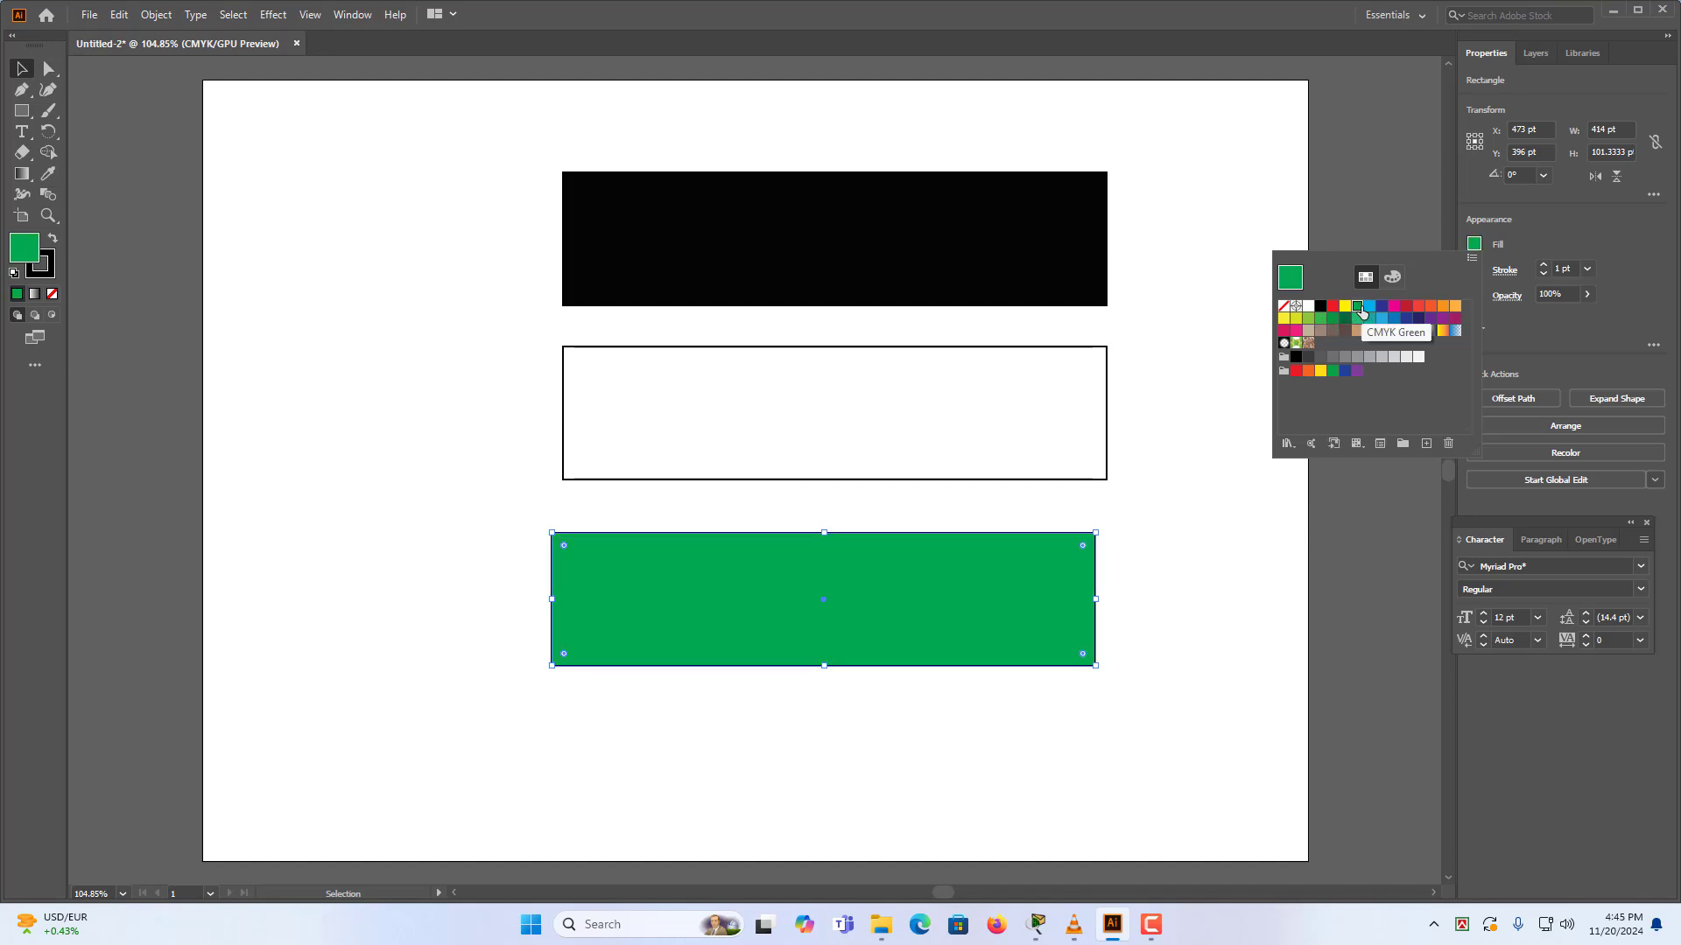
{"action": "left_click", "coordinate": [951, 581]}
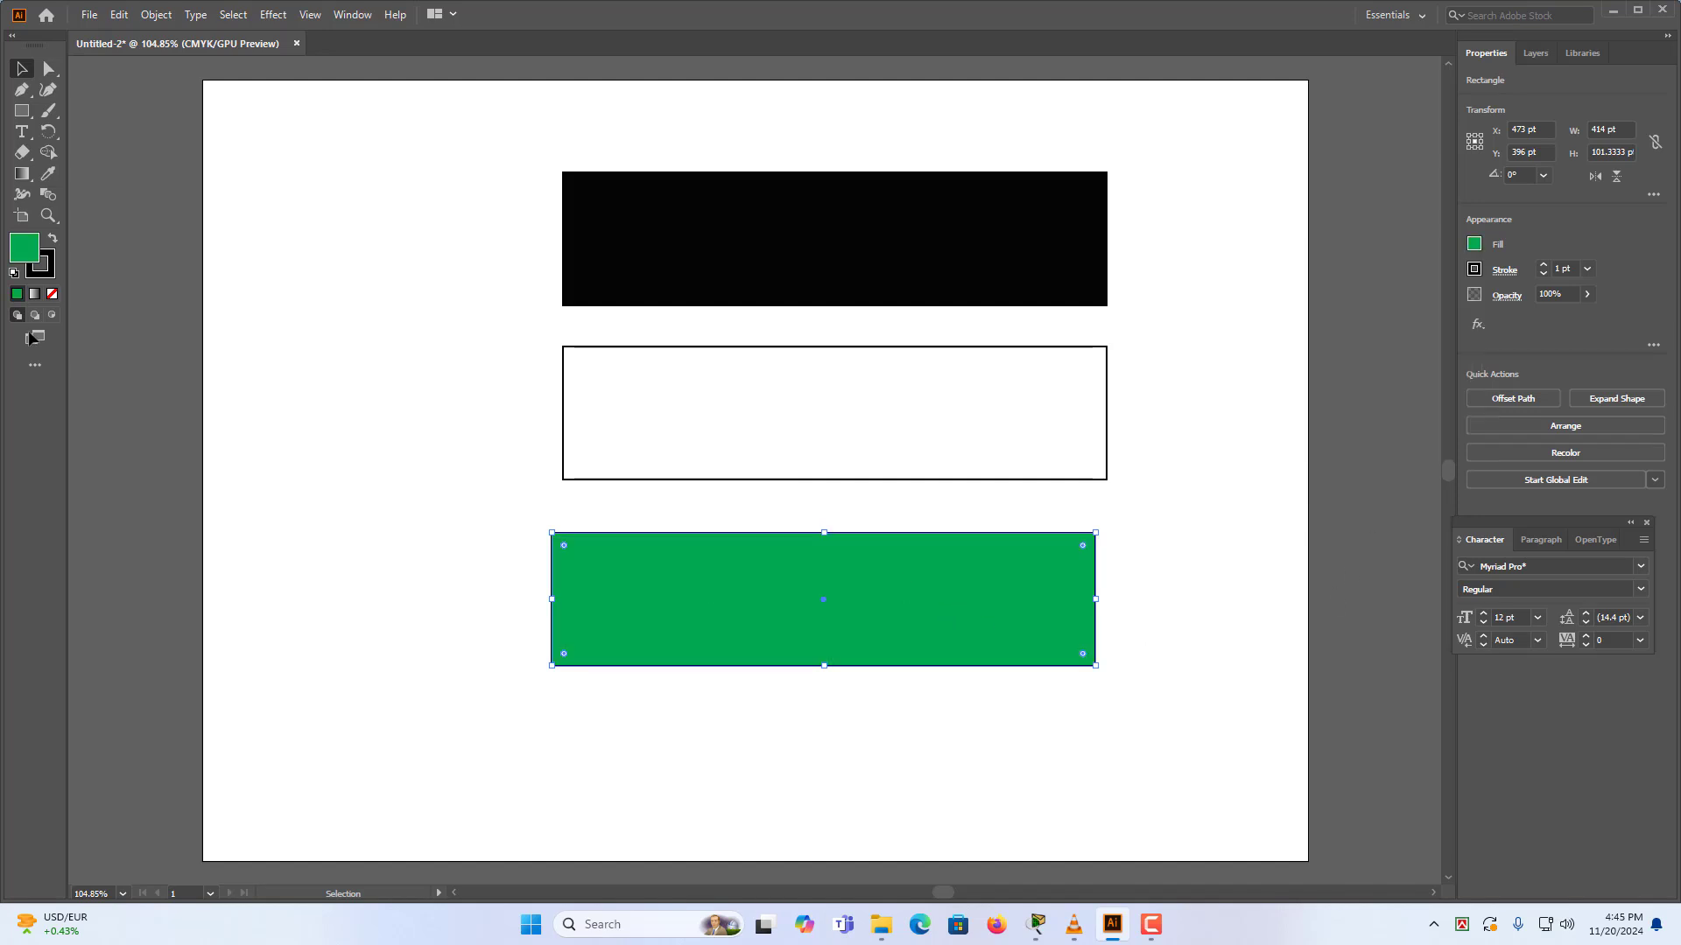
Stack the green and black rectangles directly against the white one and align all three by their left edges.
{"action": "left_click_drag", "start_coordinate": [773, 574], "coordinate": [785, 520]}
{"action": "left_click_drag", "start_coordinate": [804, 286], "coordinate": [812, 327]}
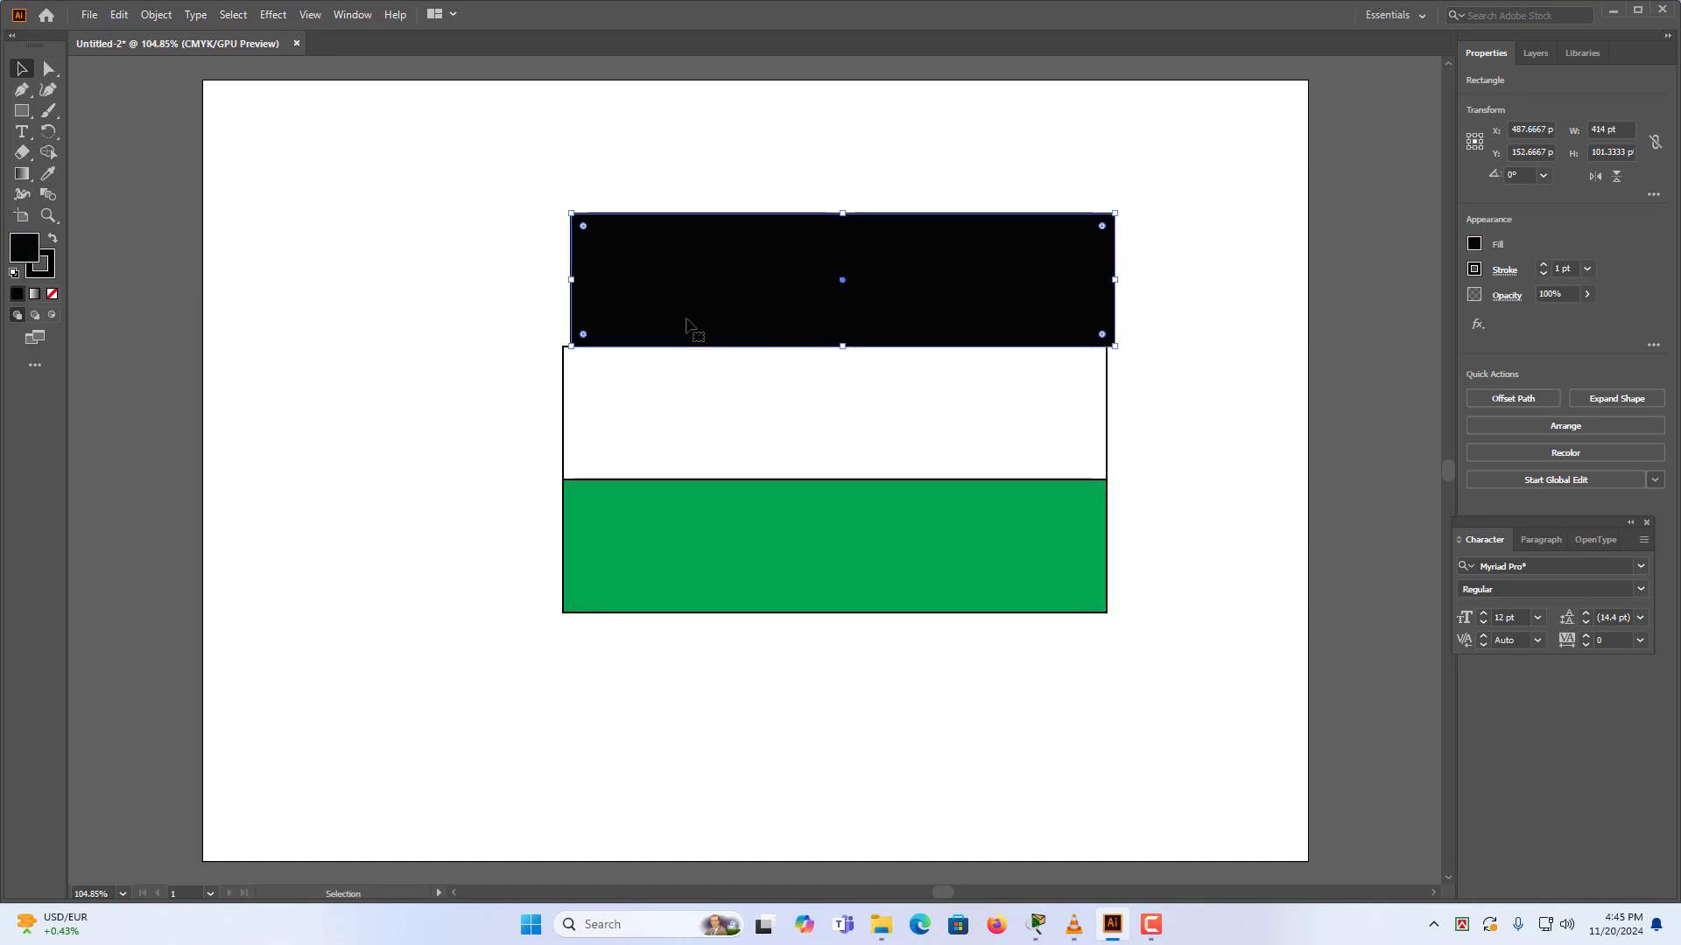
{"action": "left_click_drag", "start_coordinate": [451, 227], "coordinate": [908, 653]}
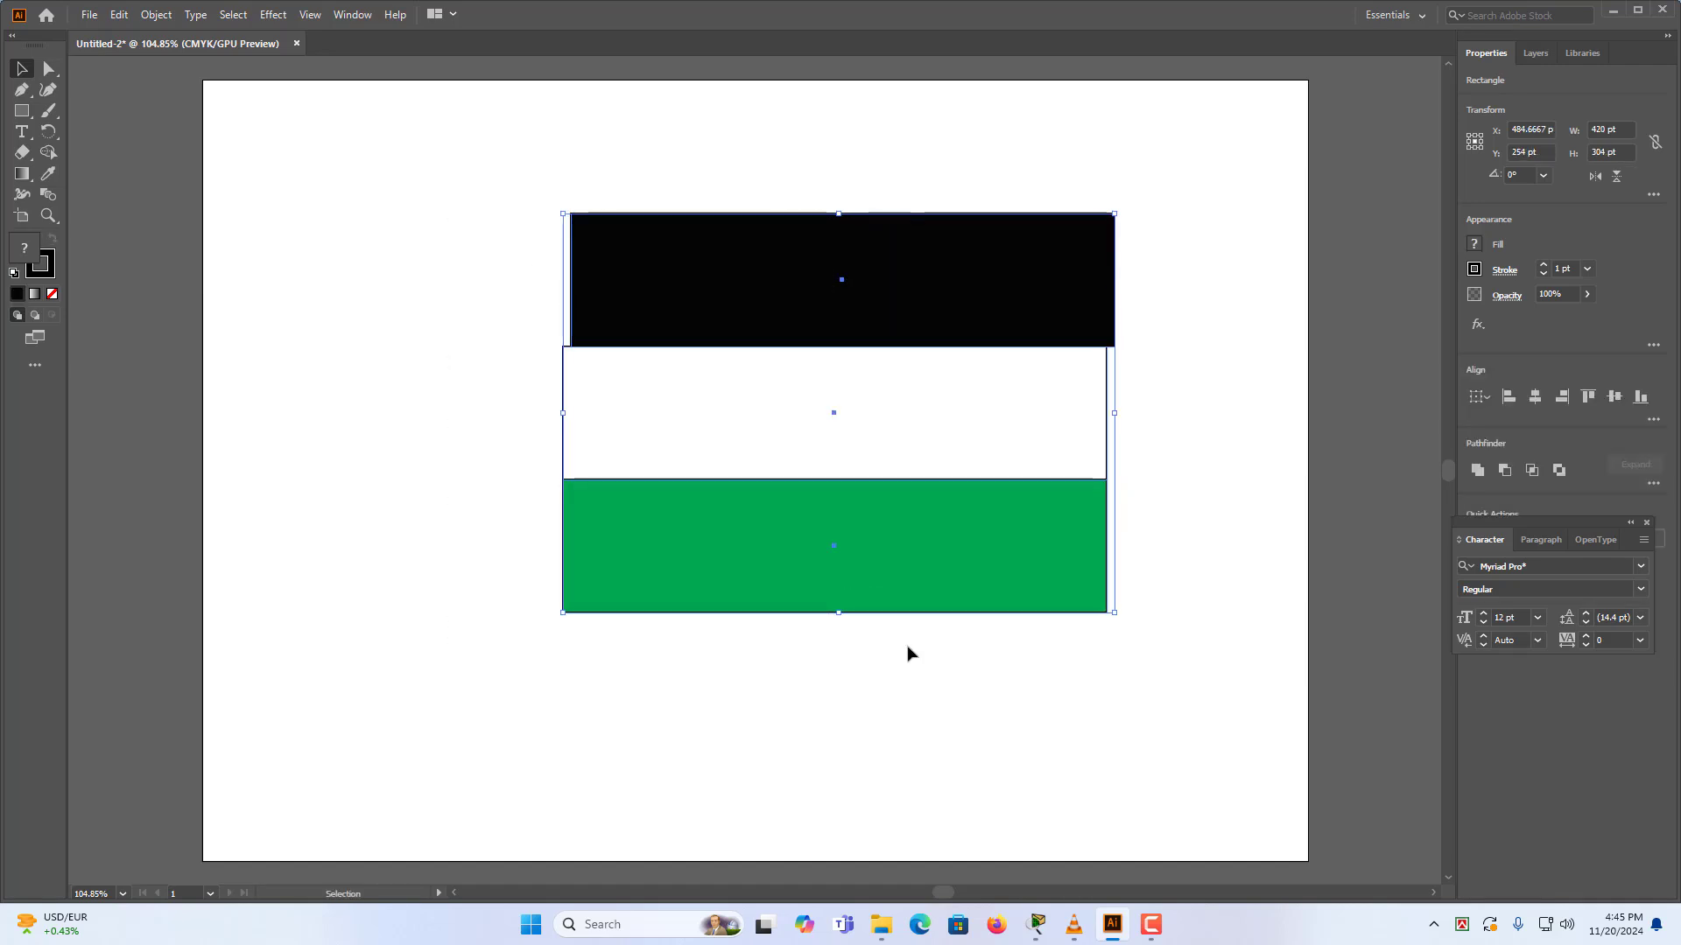
{"action": "left_click", "coordinate": [1508, 402]}
Display the Align panel, place it beside the upper part of the stripes, and leave the stripes deselected.
{"action": "left_click", "coordinate": [353, 14]}
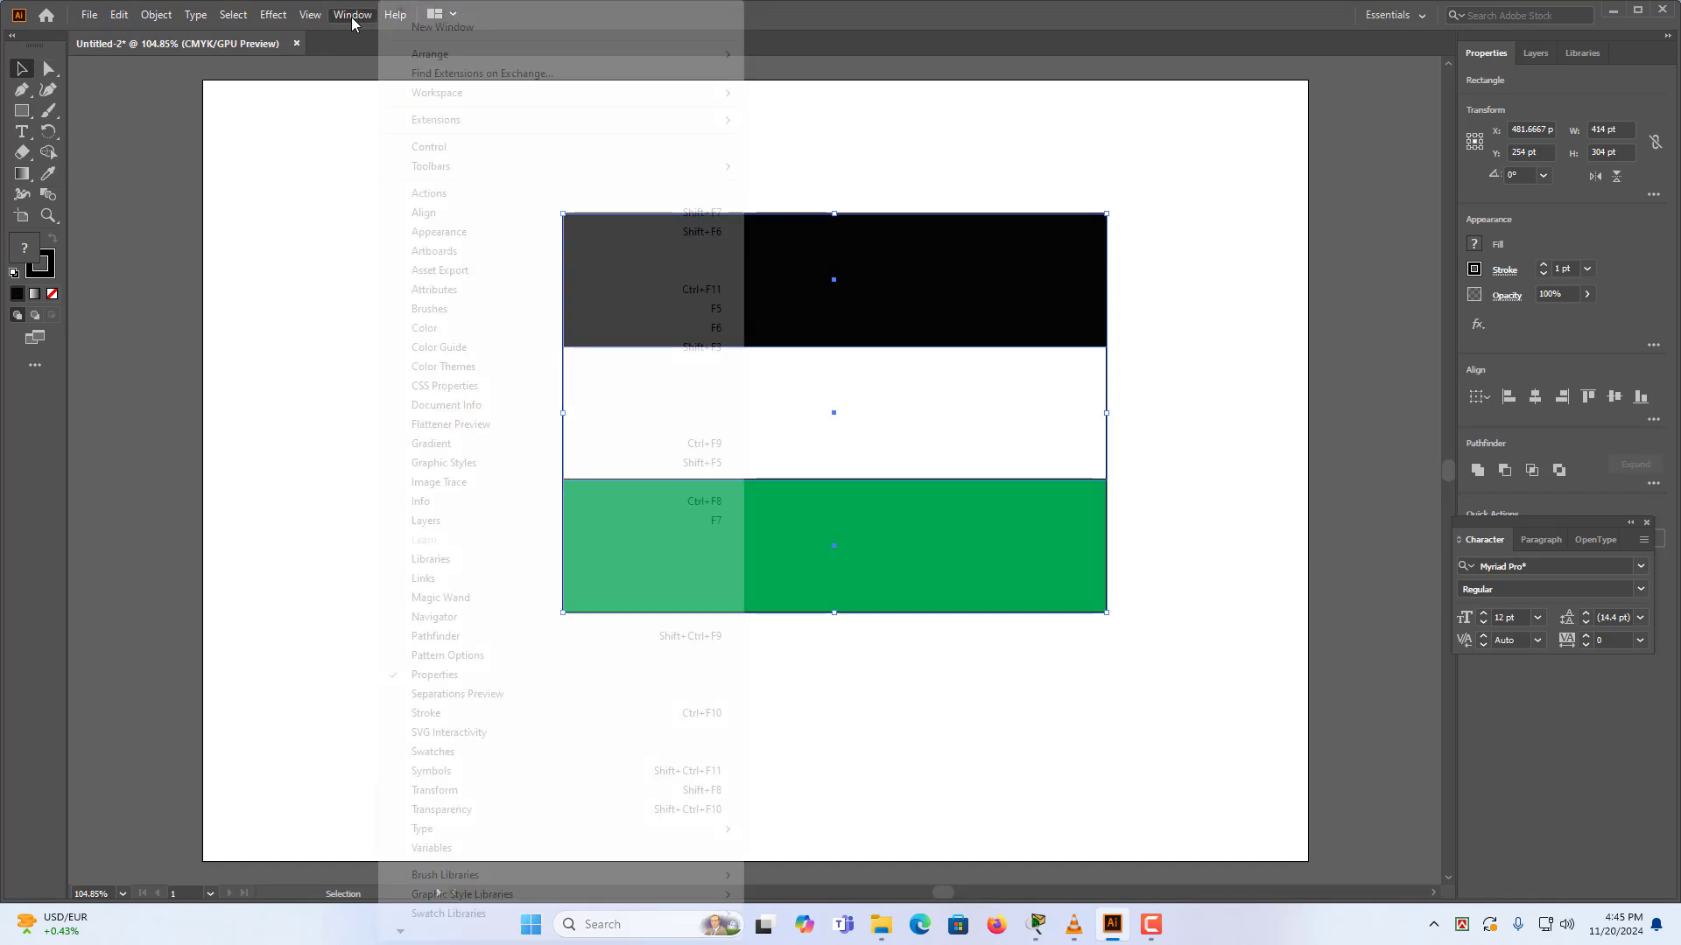
{"action": "left_click", "coordinate": [477, 217]}
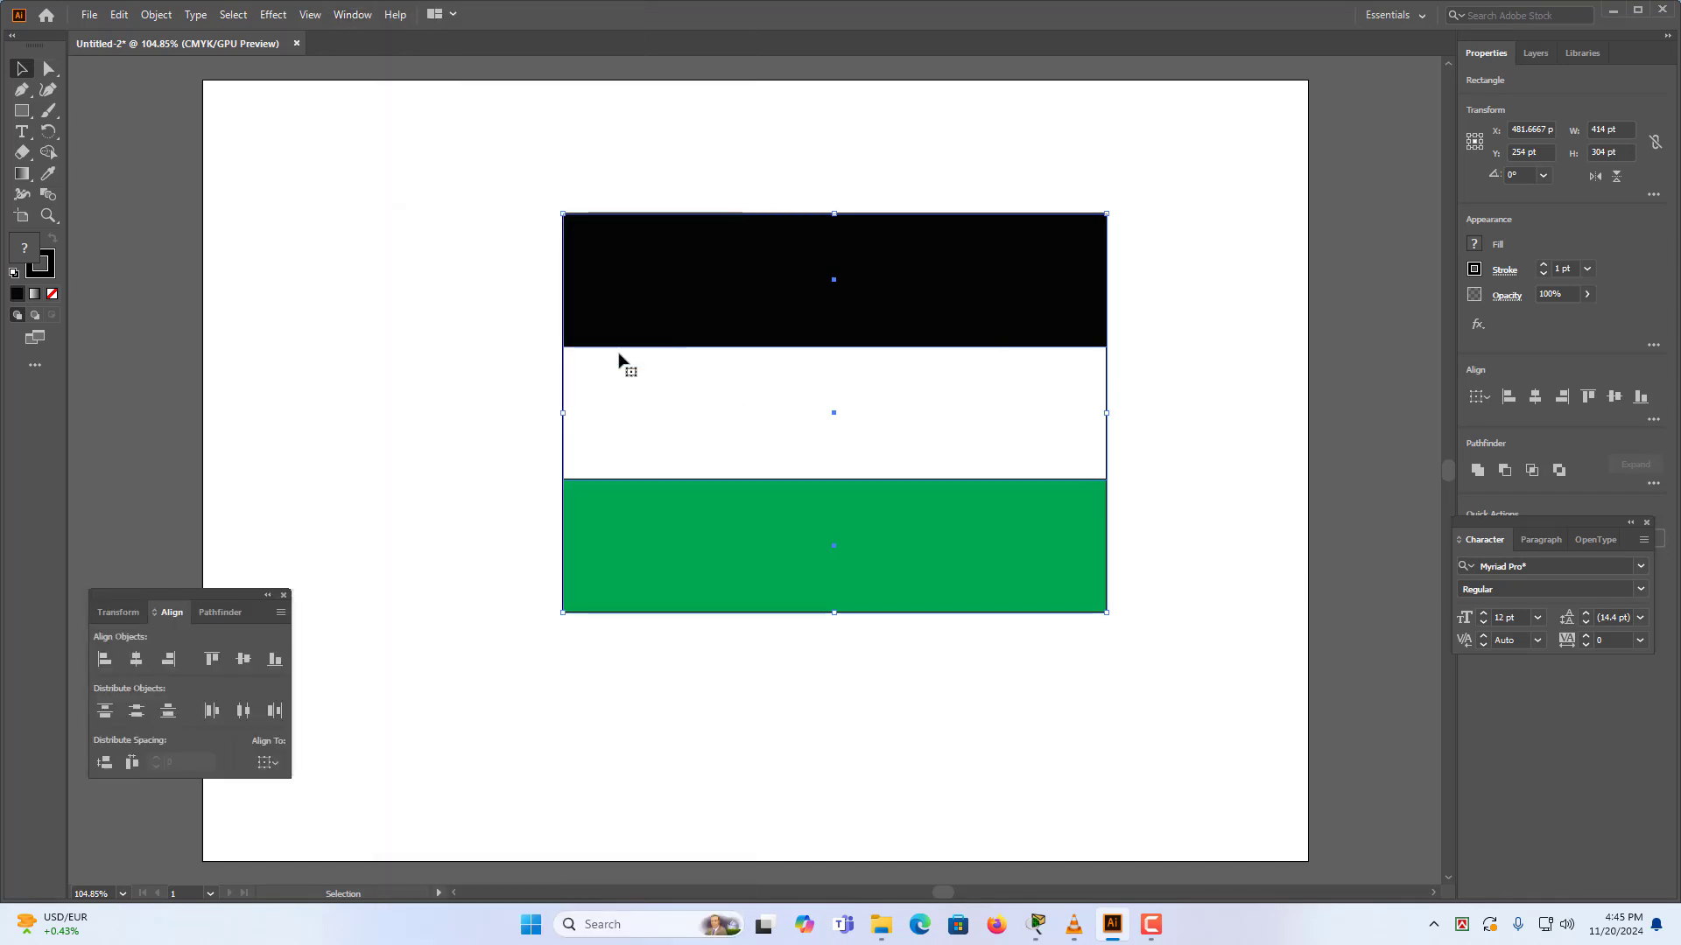
{"action": "left_click_drag", "start_coordinate": [149, 600], "coordinate": [1225, 131]}
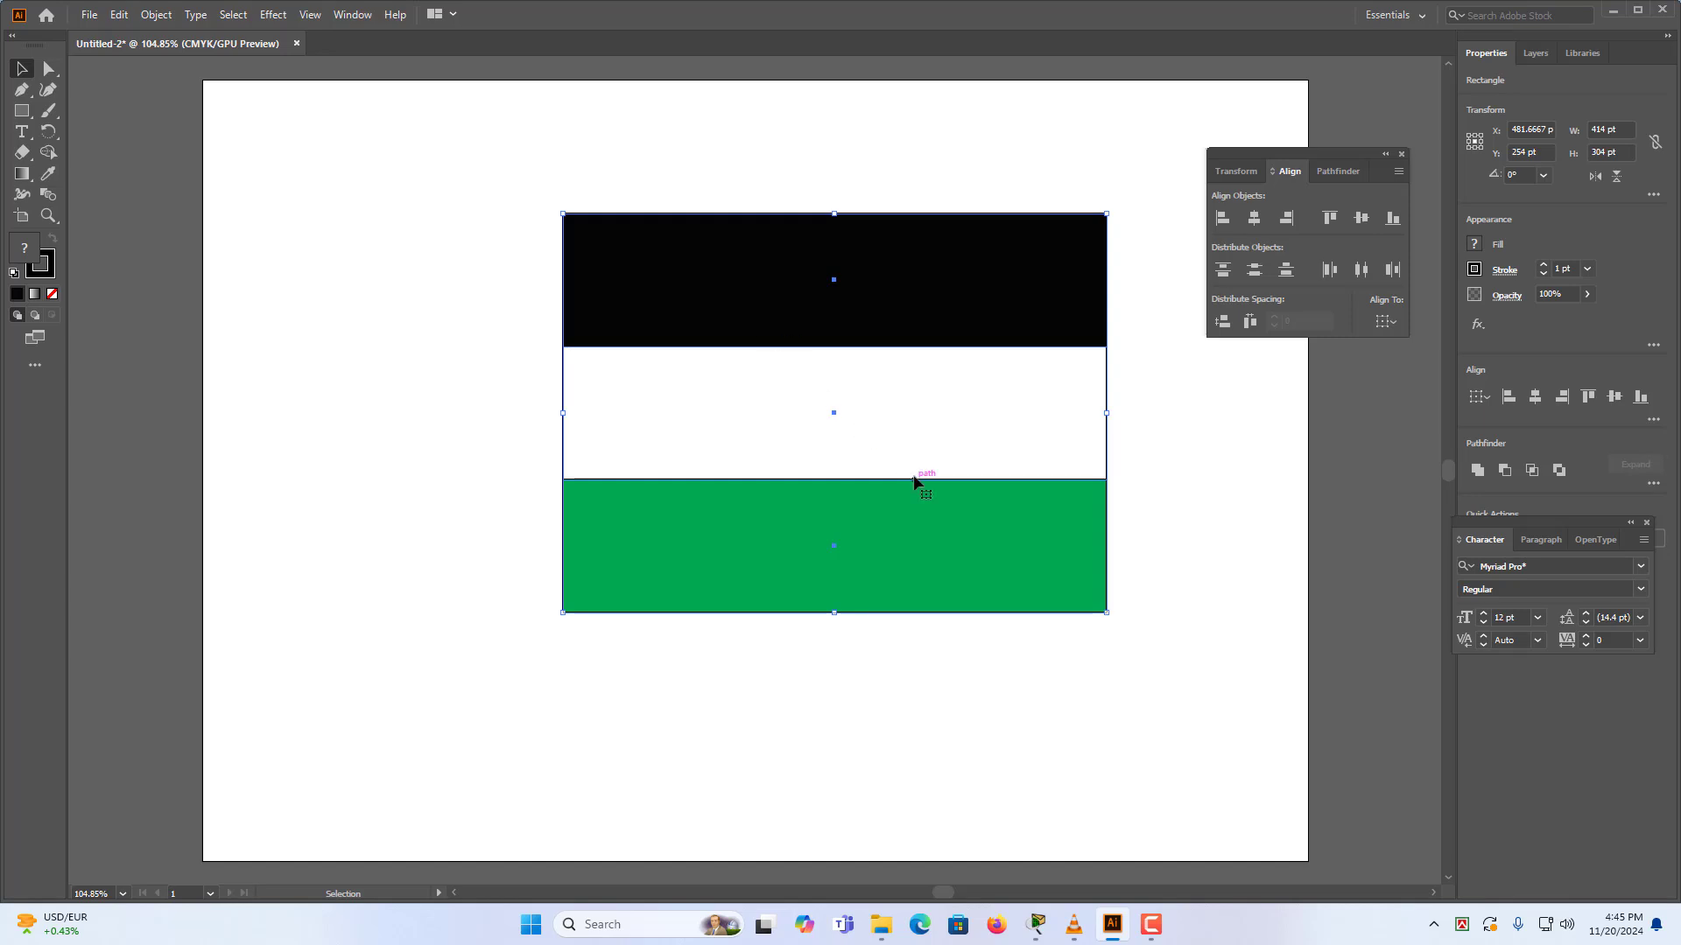
{"action": "left_click_drag", "start_coordinate": [618, 136], "coordinate": [981, 667]}
{"action": "left_click", "coordinate": [407, 381]}
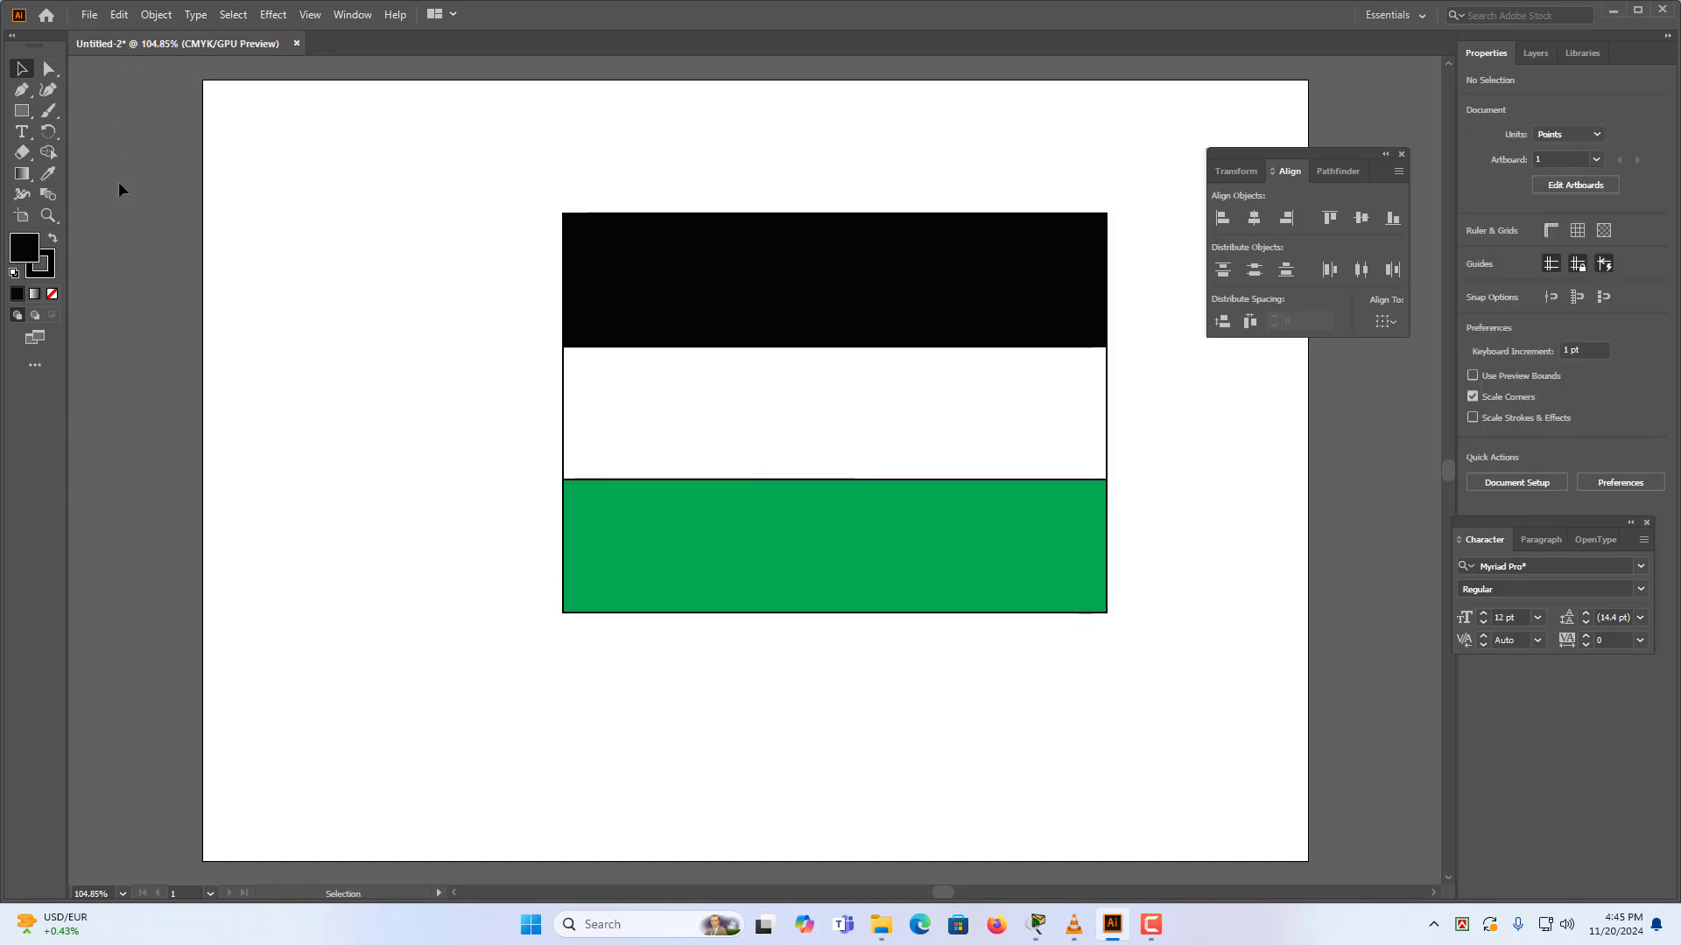
Create a triangle beside the stripes with the Star tool, using radii of 25 pt and 50 pt and 3 points.
{"action": "left_click", "coordinate": [19, 112]}
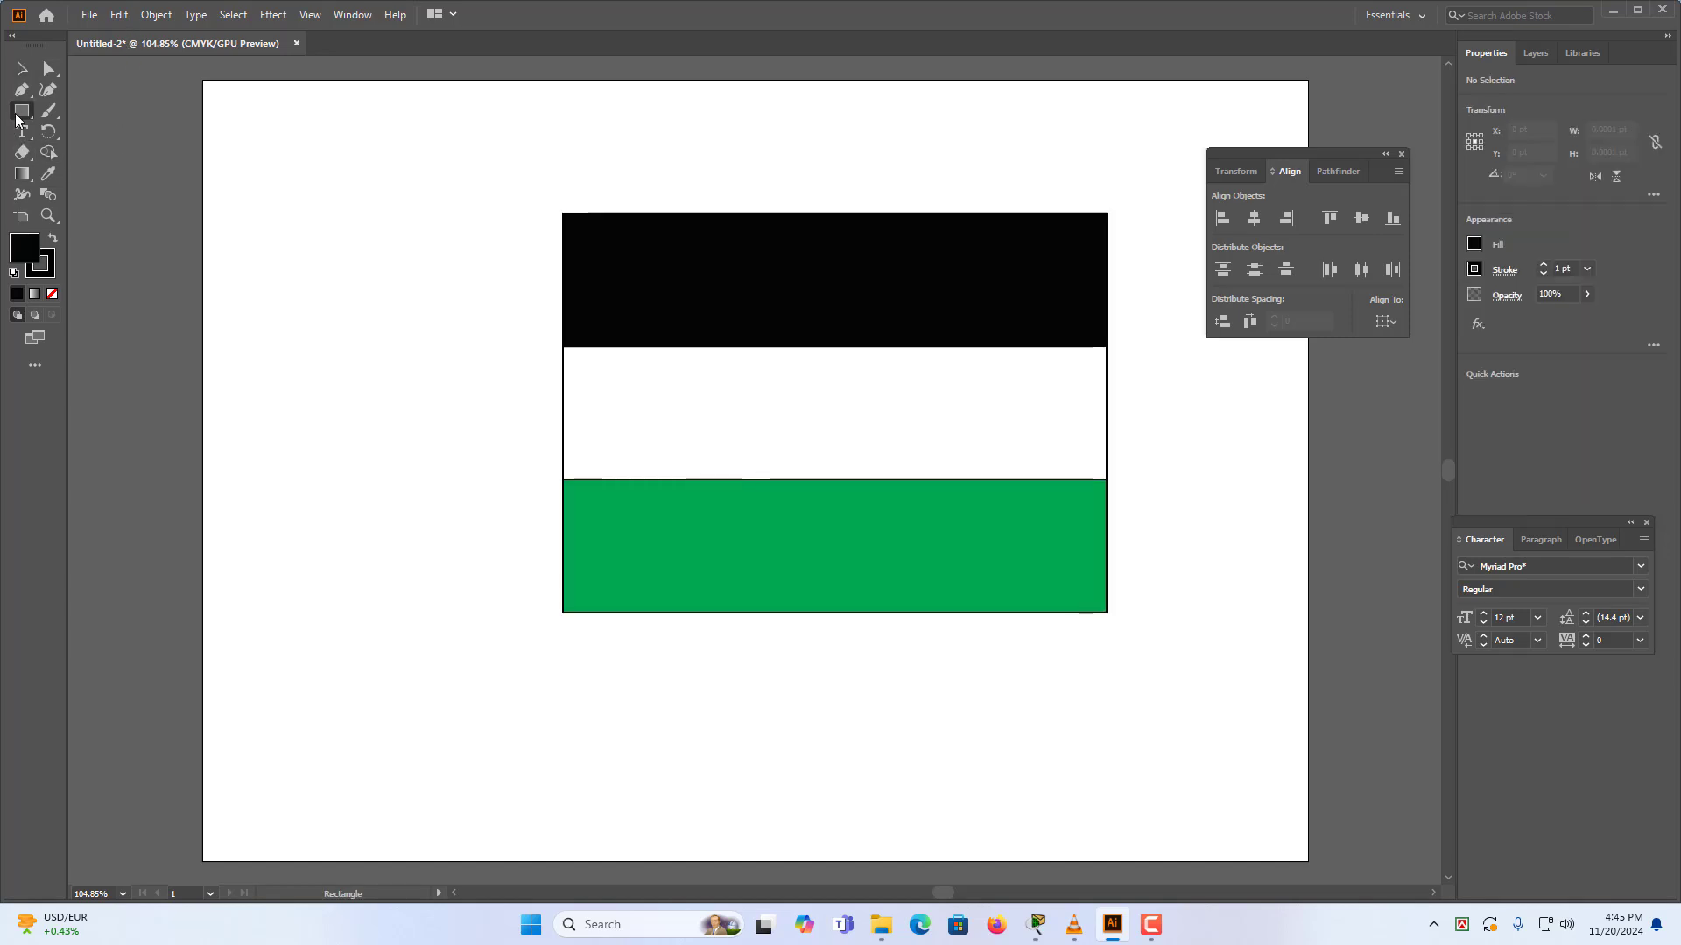
{"action": "left_click", "coordinate": [17, 117]}
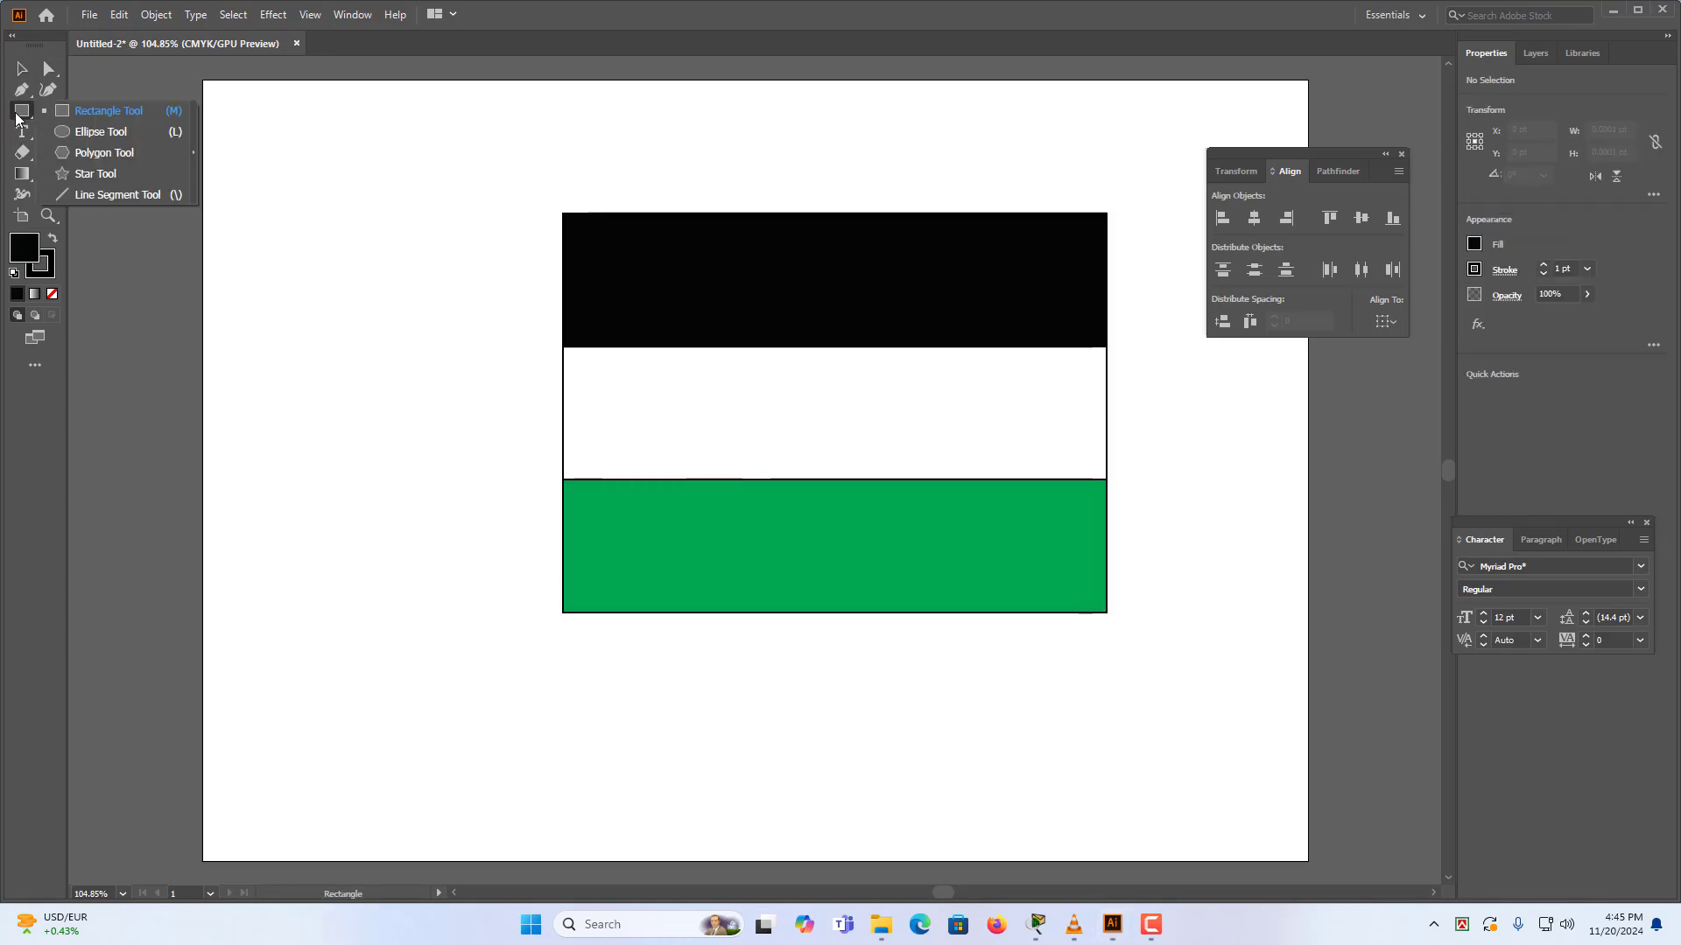
{"action": "left_click", "coordinate": [119, 175]}
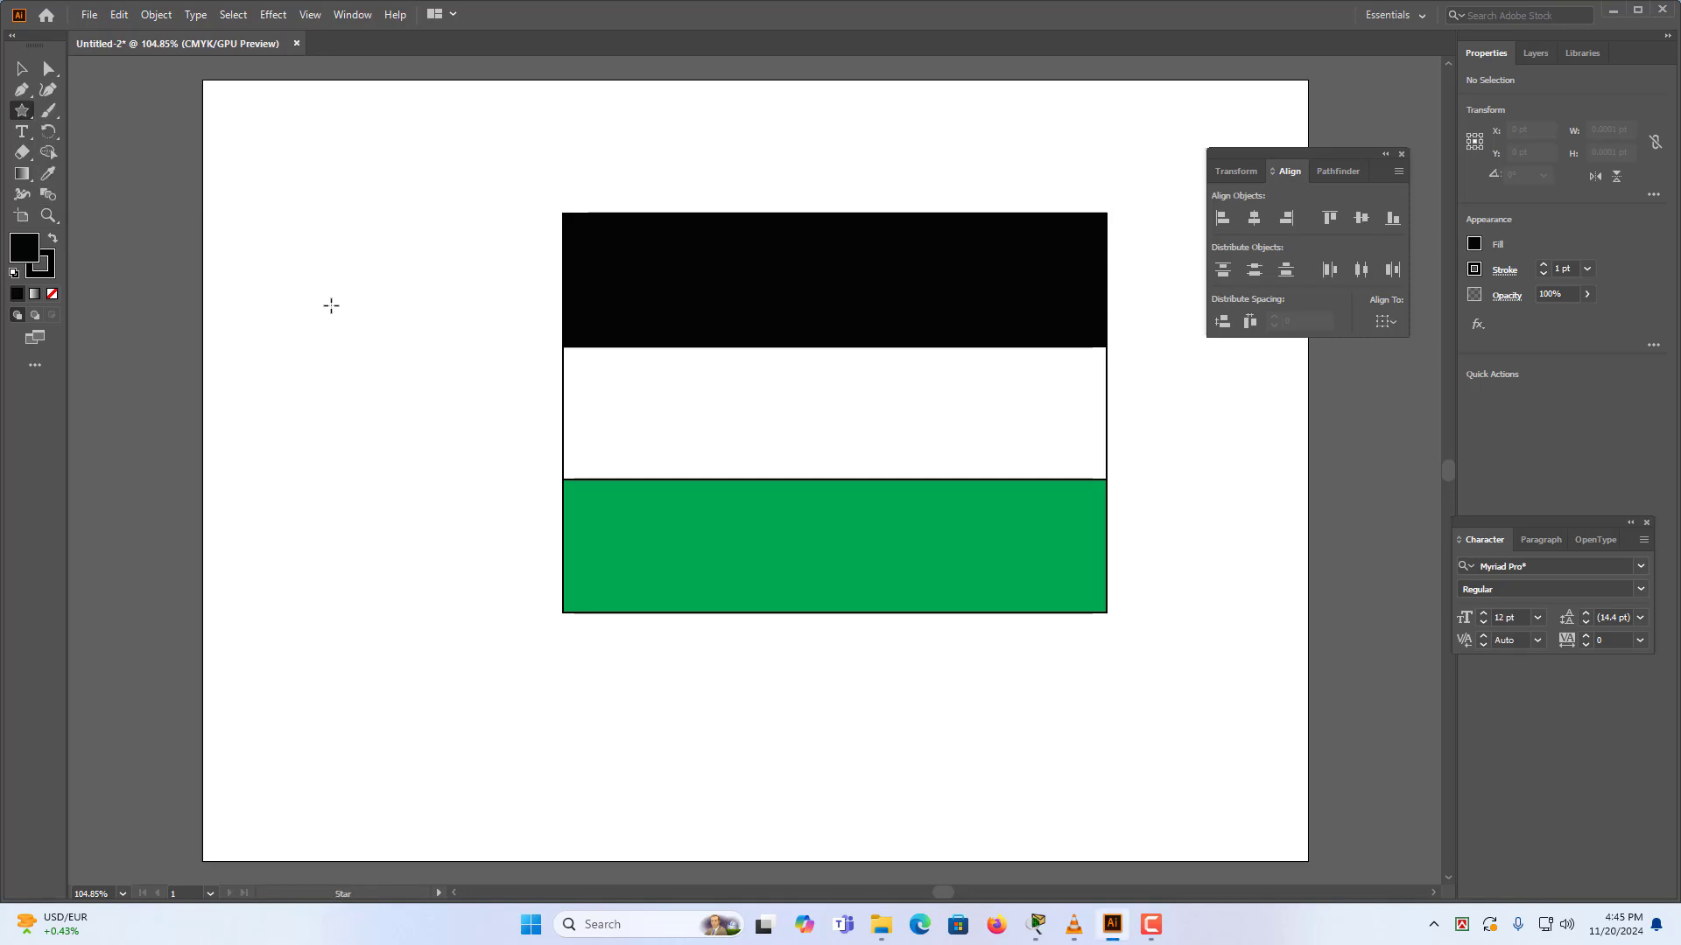
{"action": "left_click", "coordinate": [286, 372]}
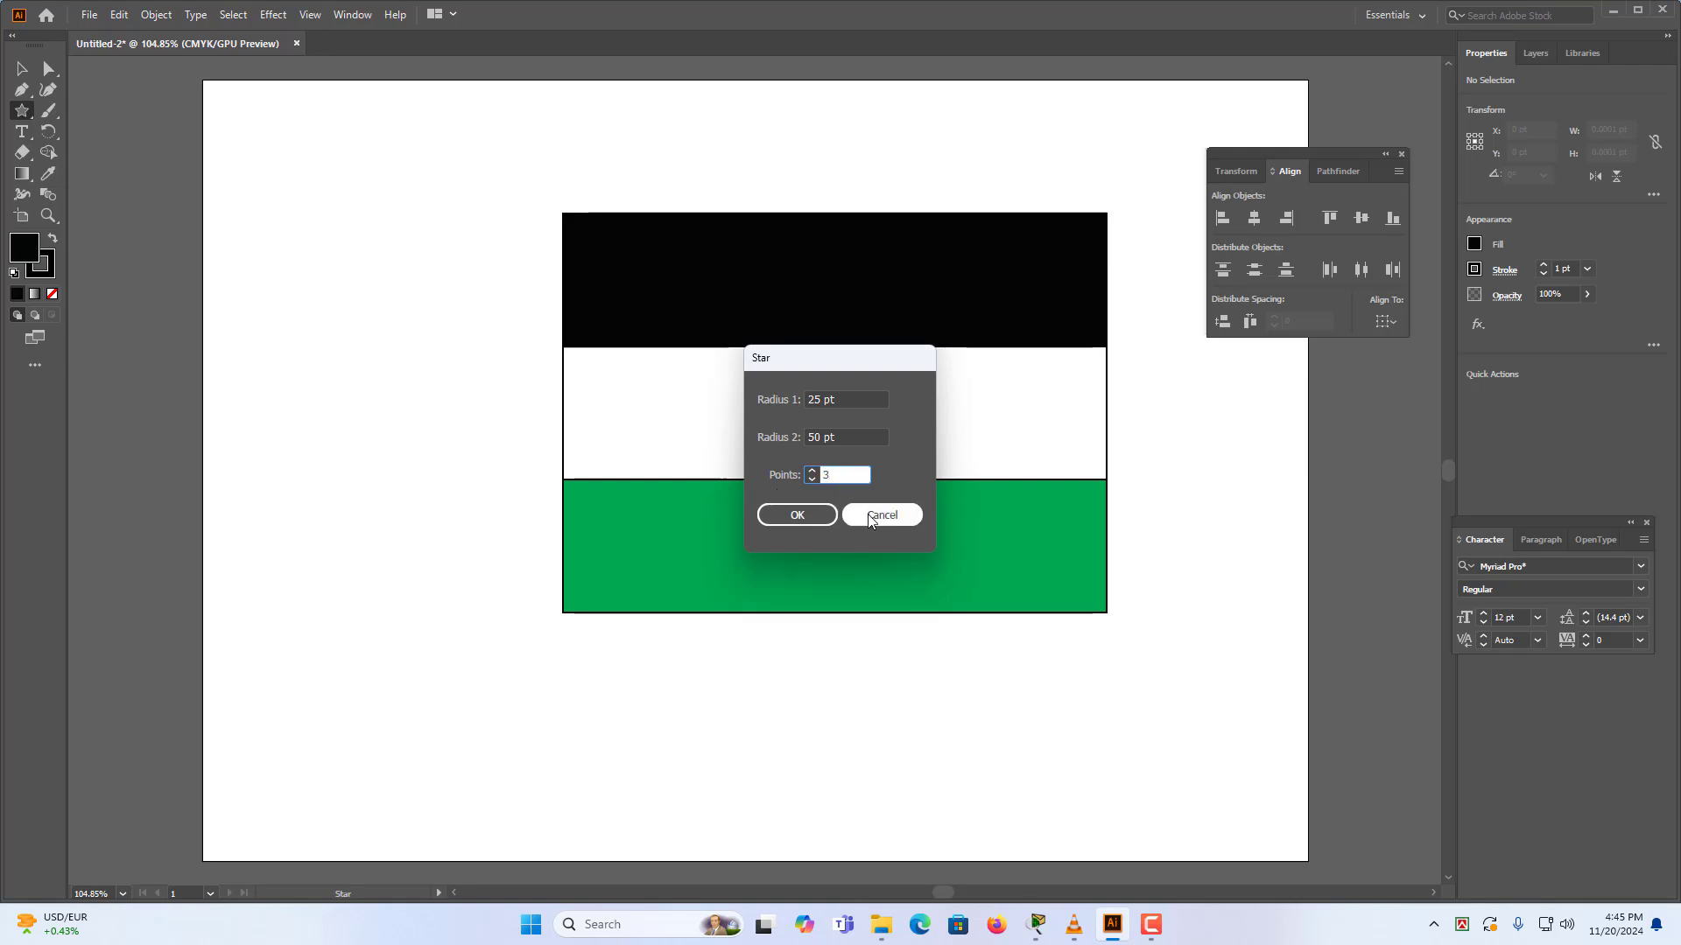
{"action": "left_click", "coordinate": [807, 518]}
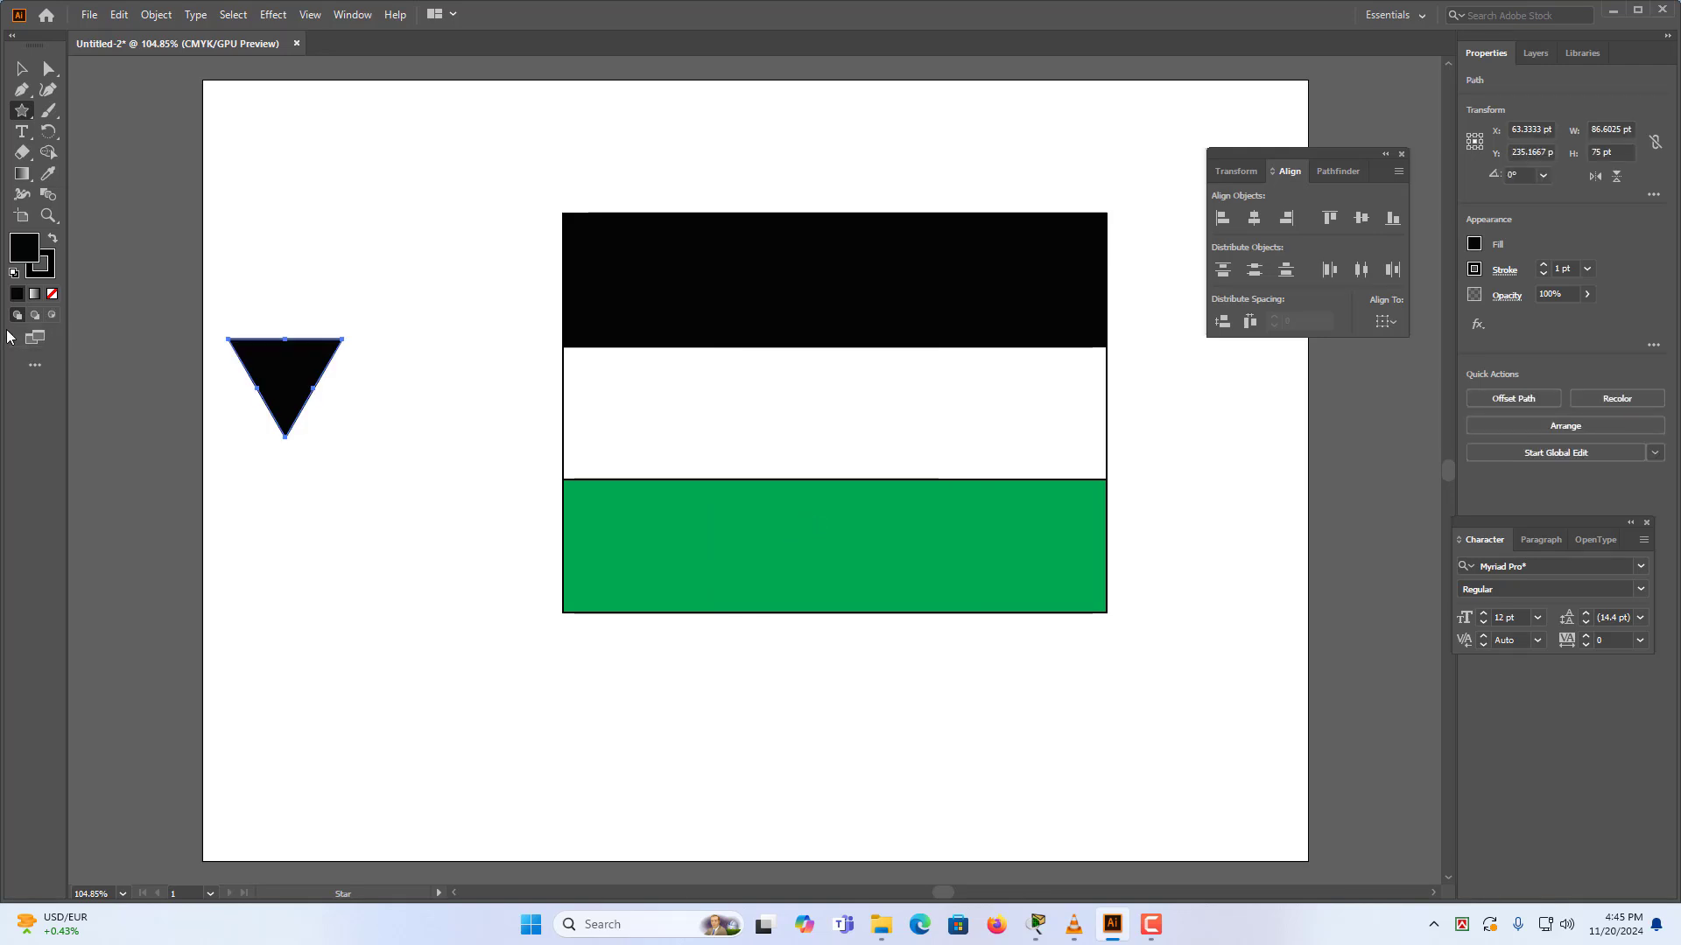
Display the Swatches panel below the Align panel and fill the triangle with the red swatch.
{"action": "left_click", "coordinate": [1473, 245]}
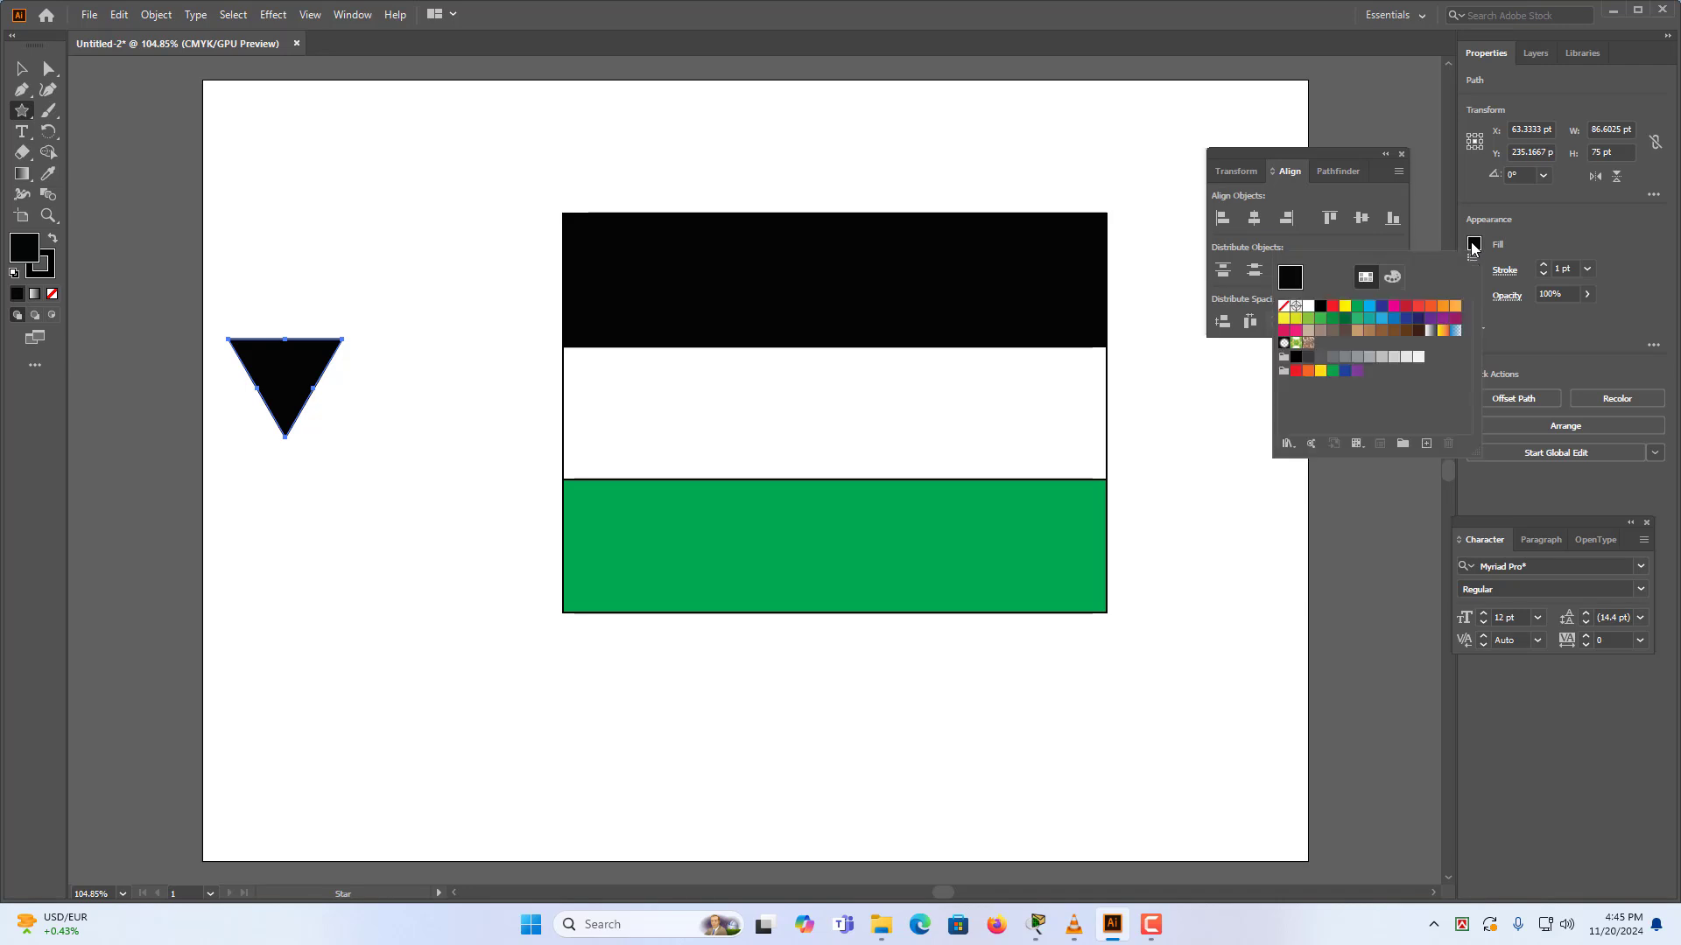
{"action": "left_click", "coordinate": [1309, 481]}
{"action": "left_click", "coordinate": [339, 16]}
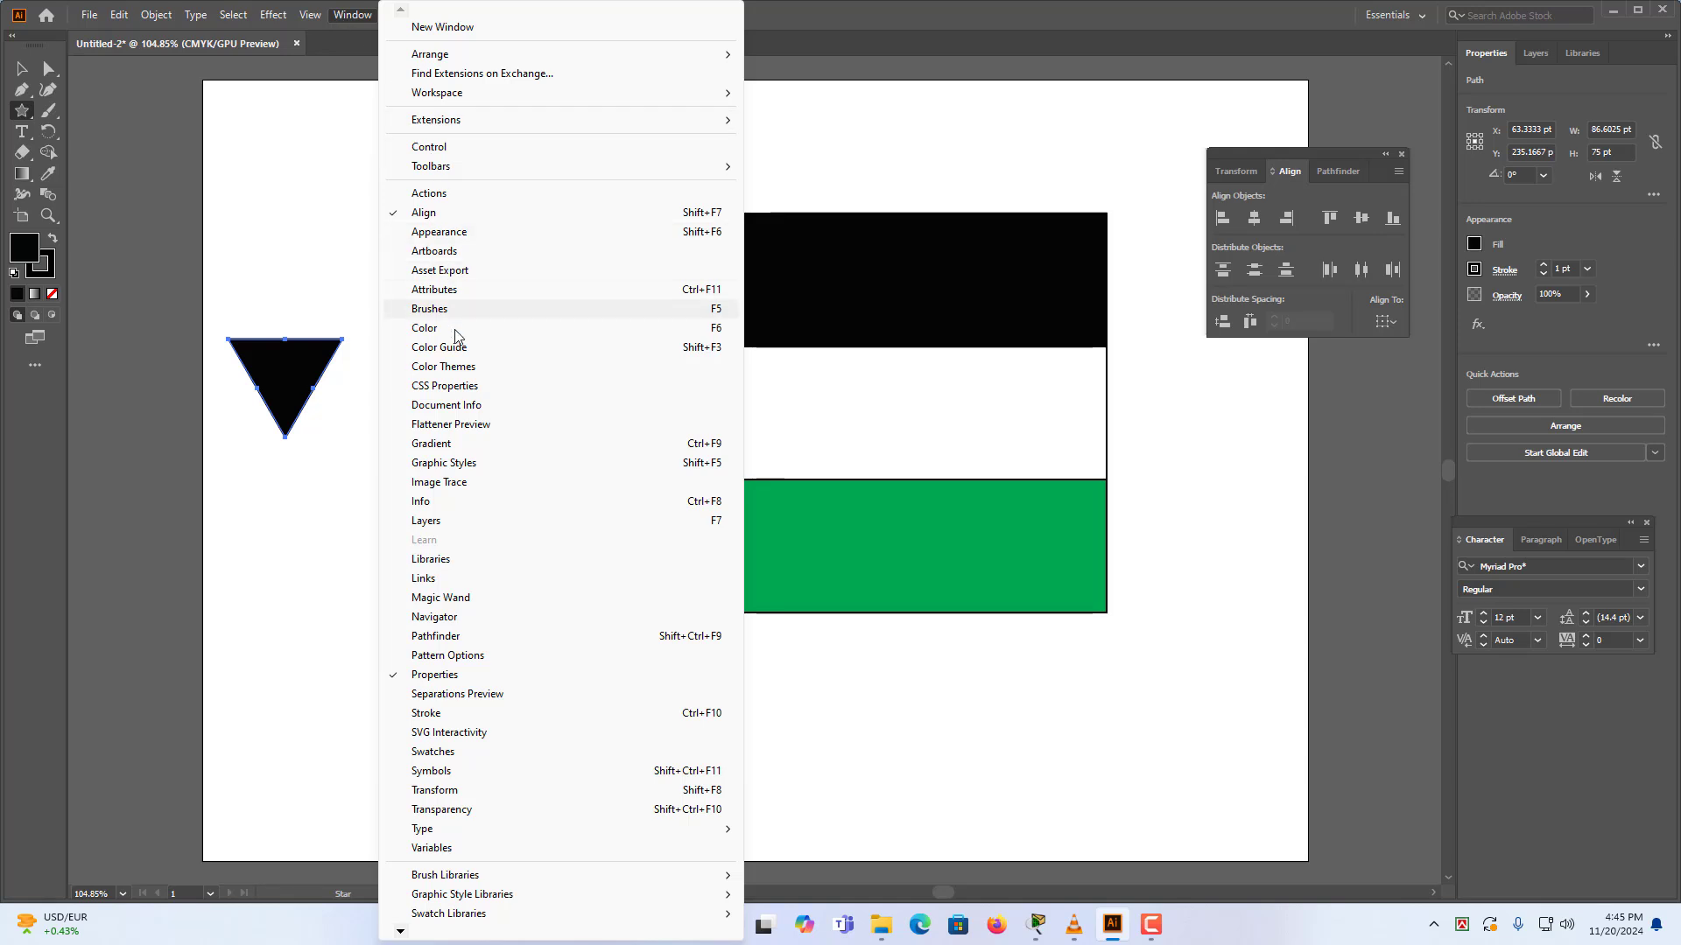
{"action": "left_click", "coordinate": [457, 758]}
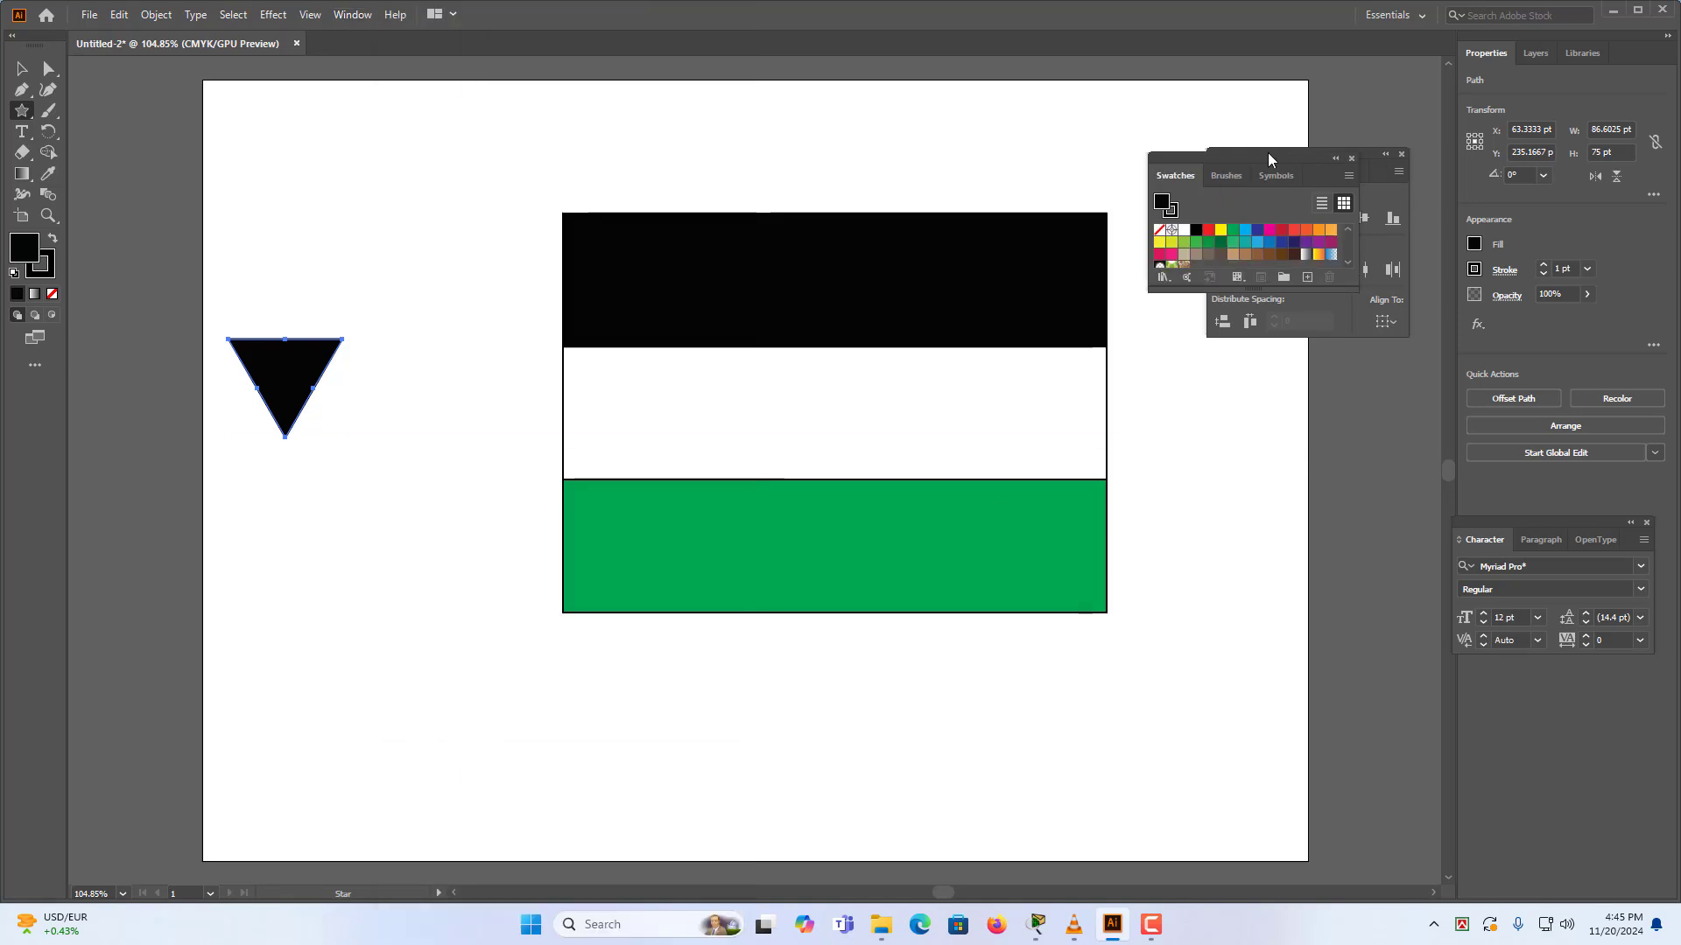
{"action": "left_click_drag", "start_coordinate": [1265, 155], "coordinate": [1299, 406]}
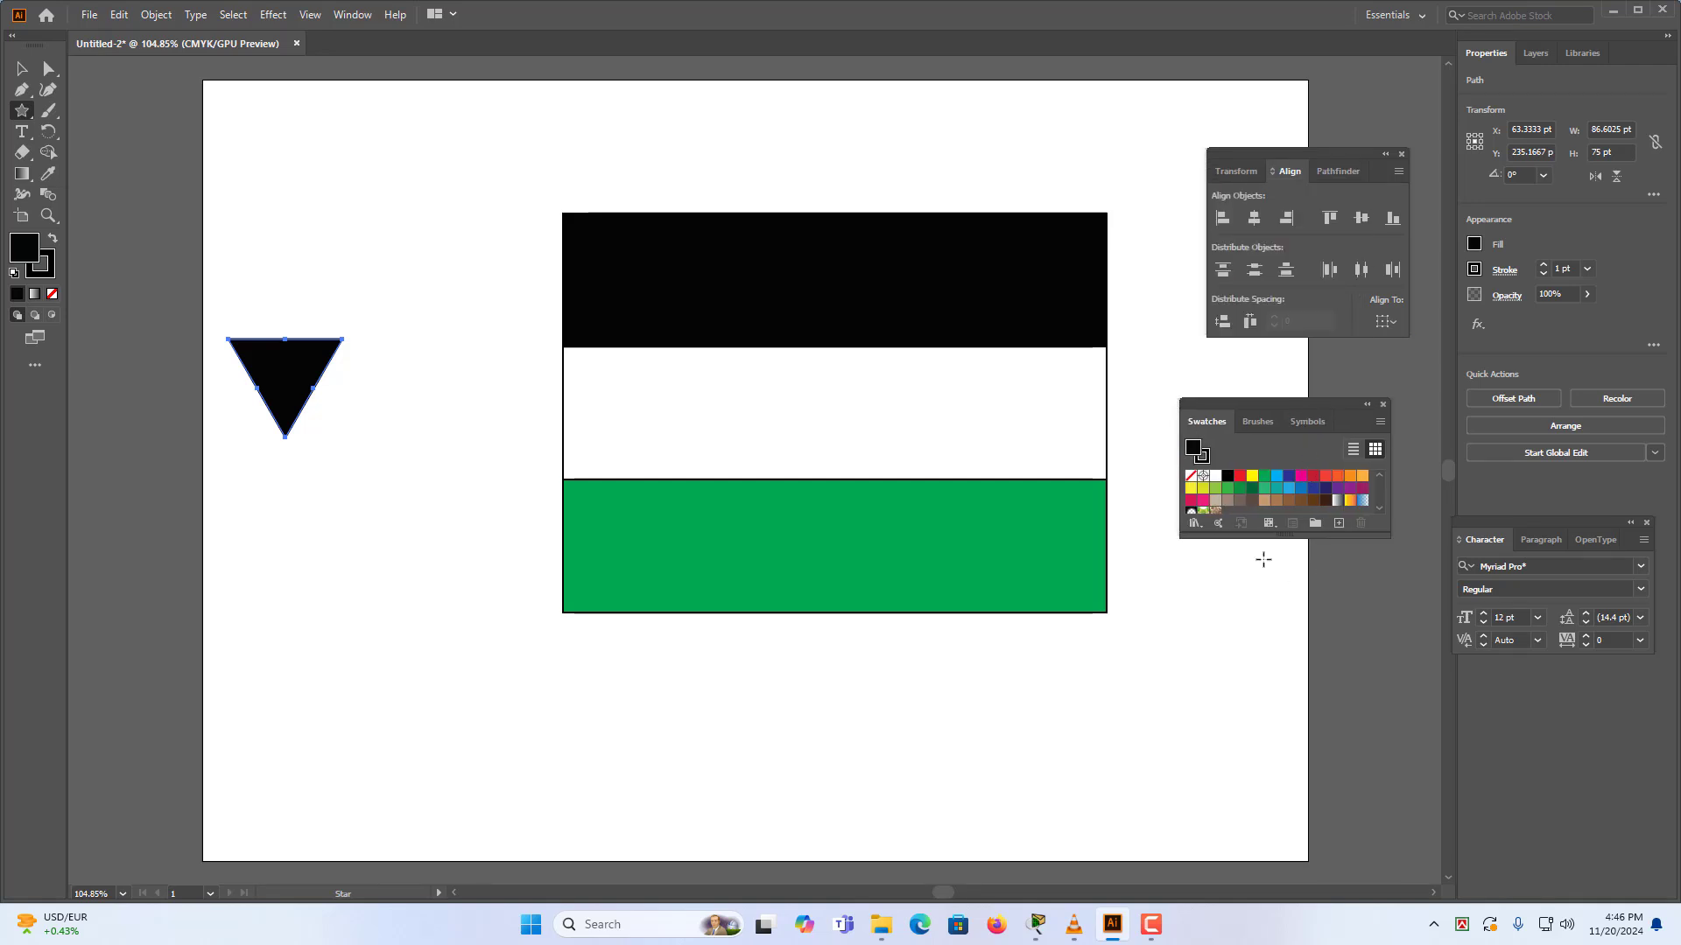
{"action": "left_click", "coordinate": [22, 68]}
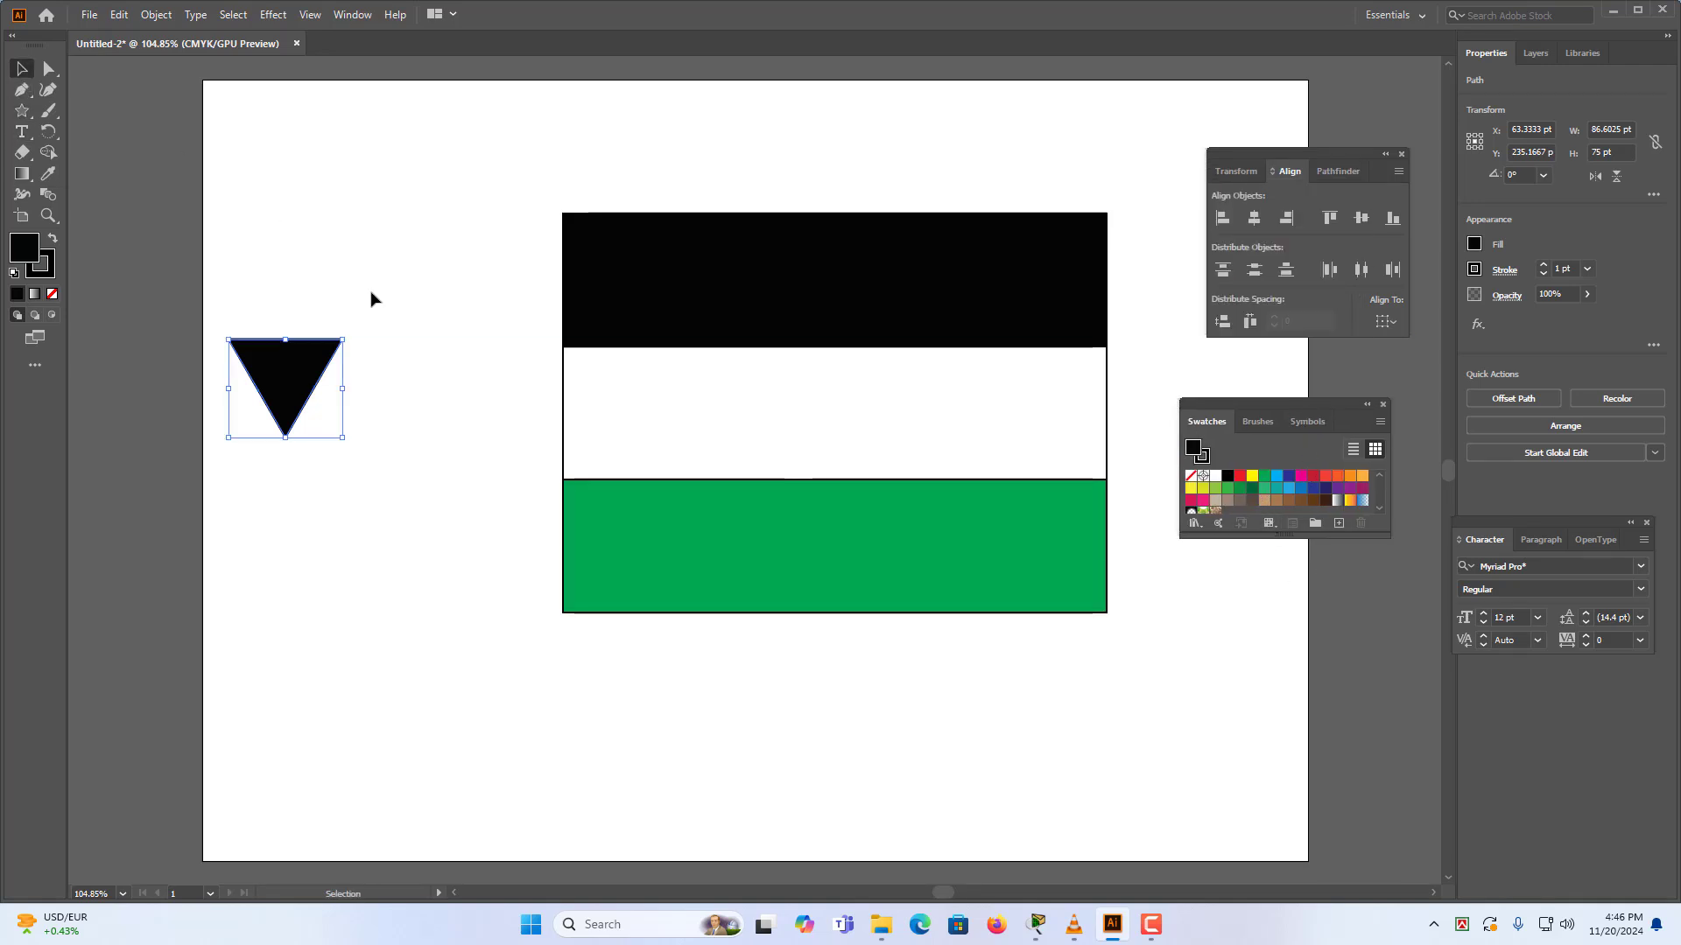
{"action": "left_click", "coordinate": [1240, 478]}
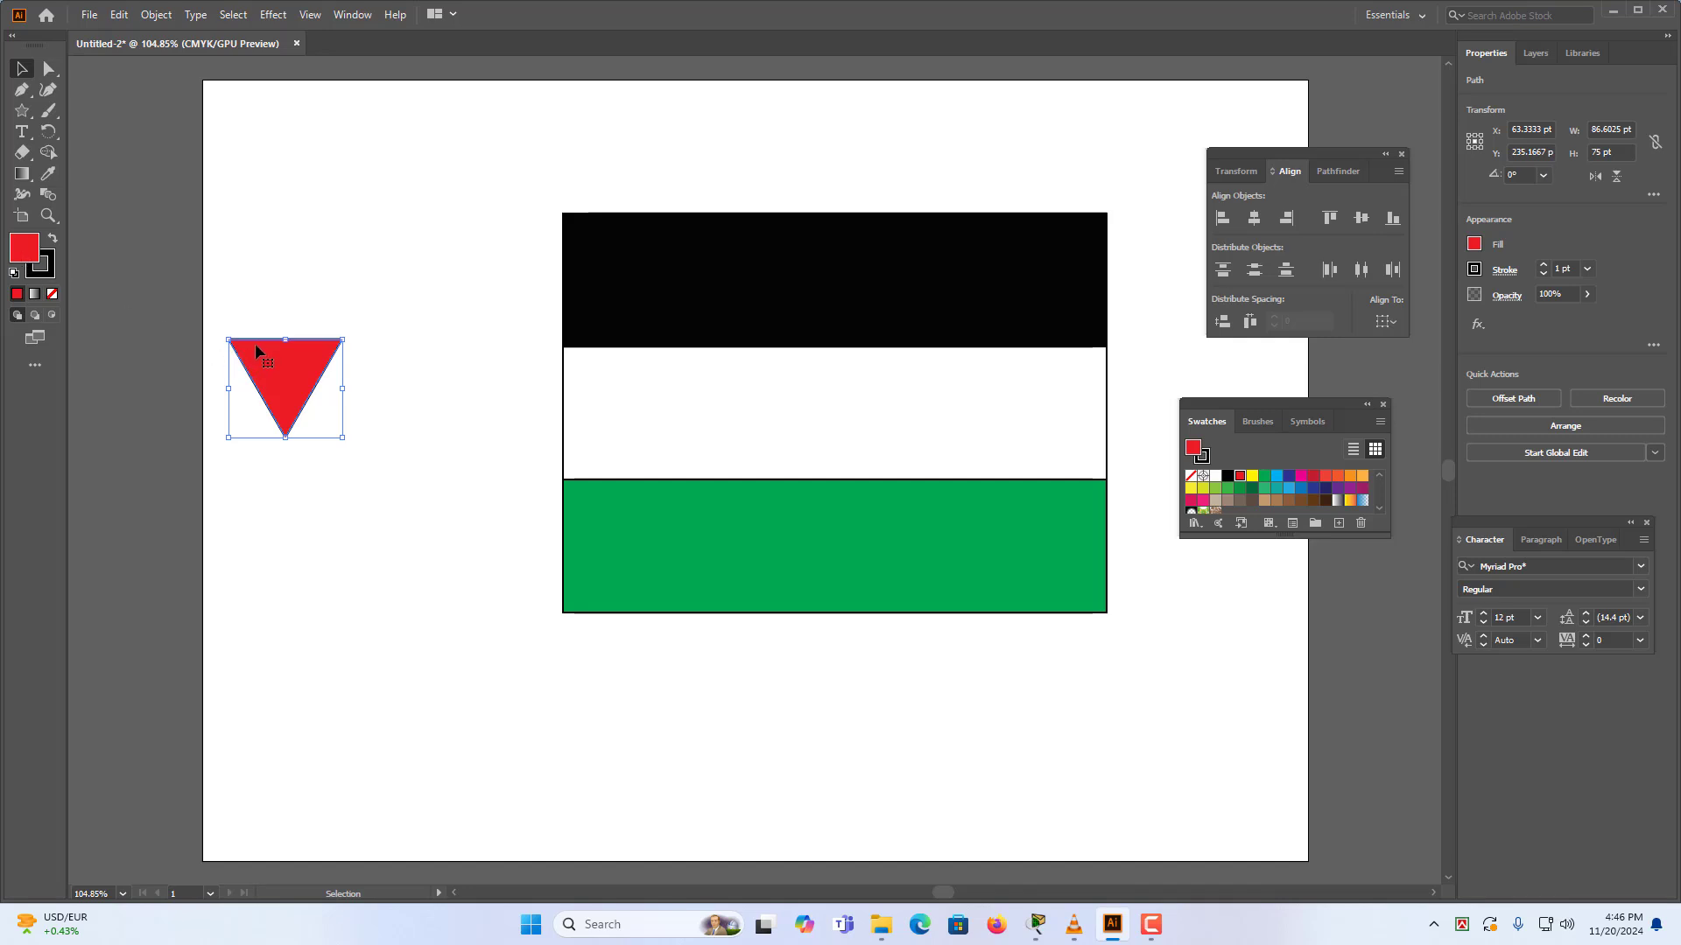
Rotate the red triangle by 90° and move it against the left edge of the white stripe.
{"action": "double_click", "coordinate": [49, 132]}
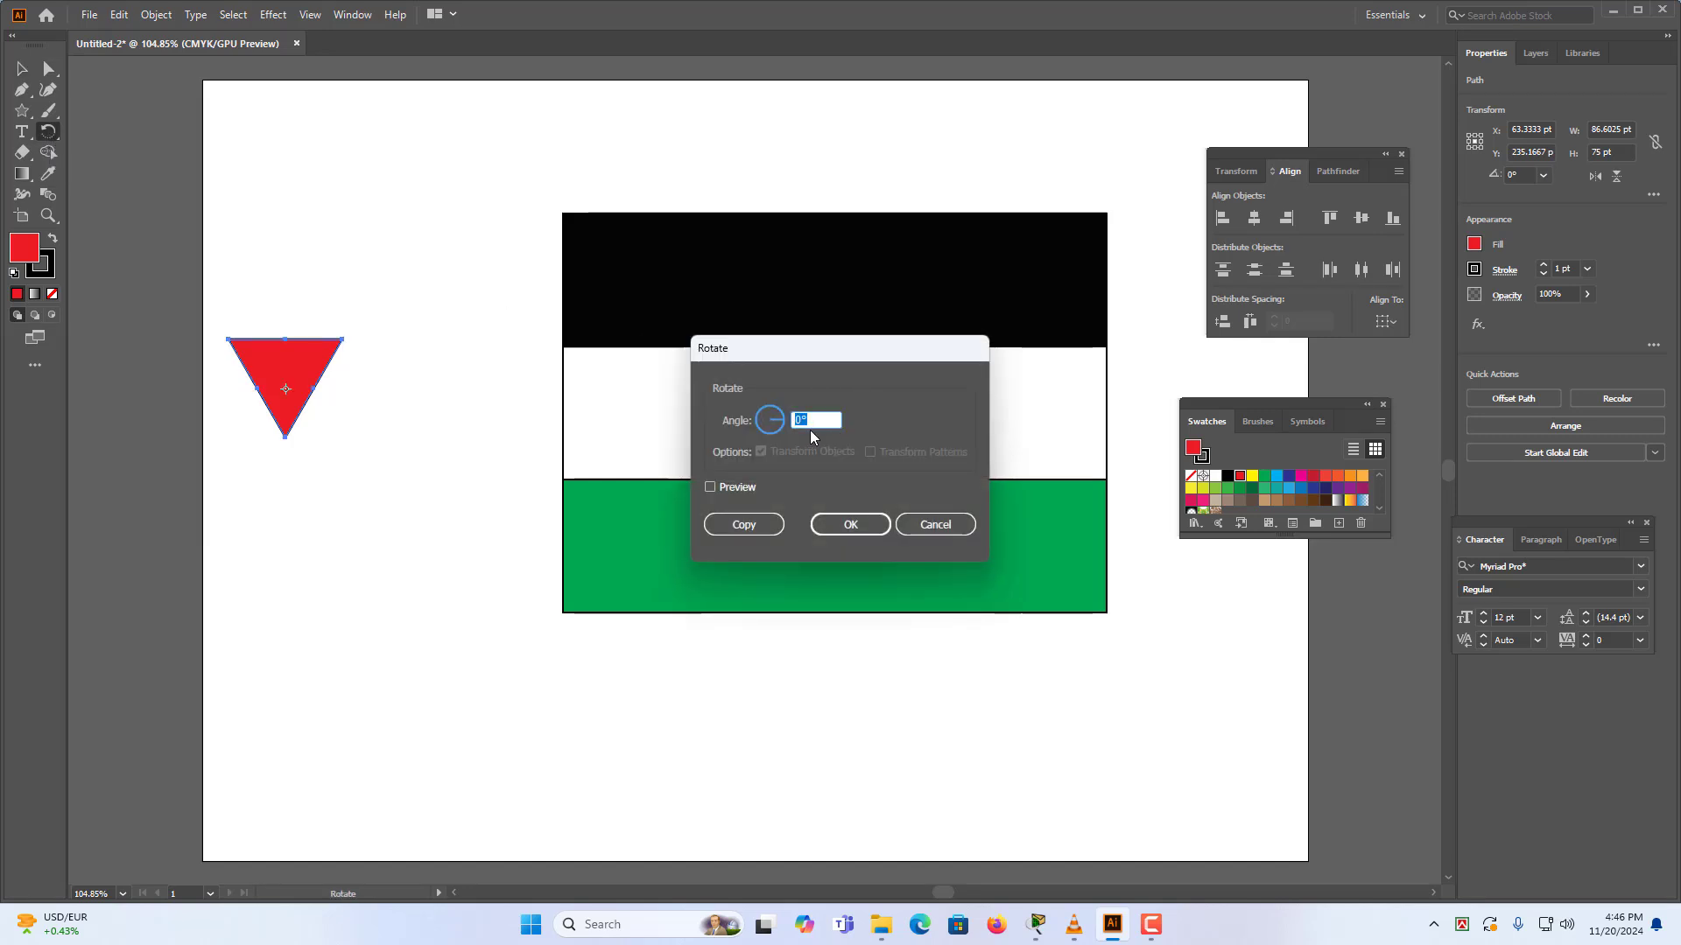
{"action": "type", "text": "9"}
{"action": "key", "text": "Return"}
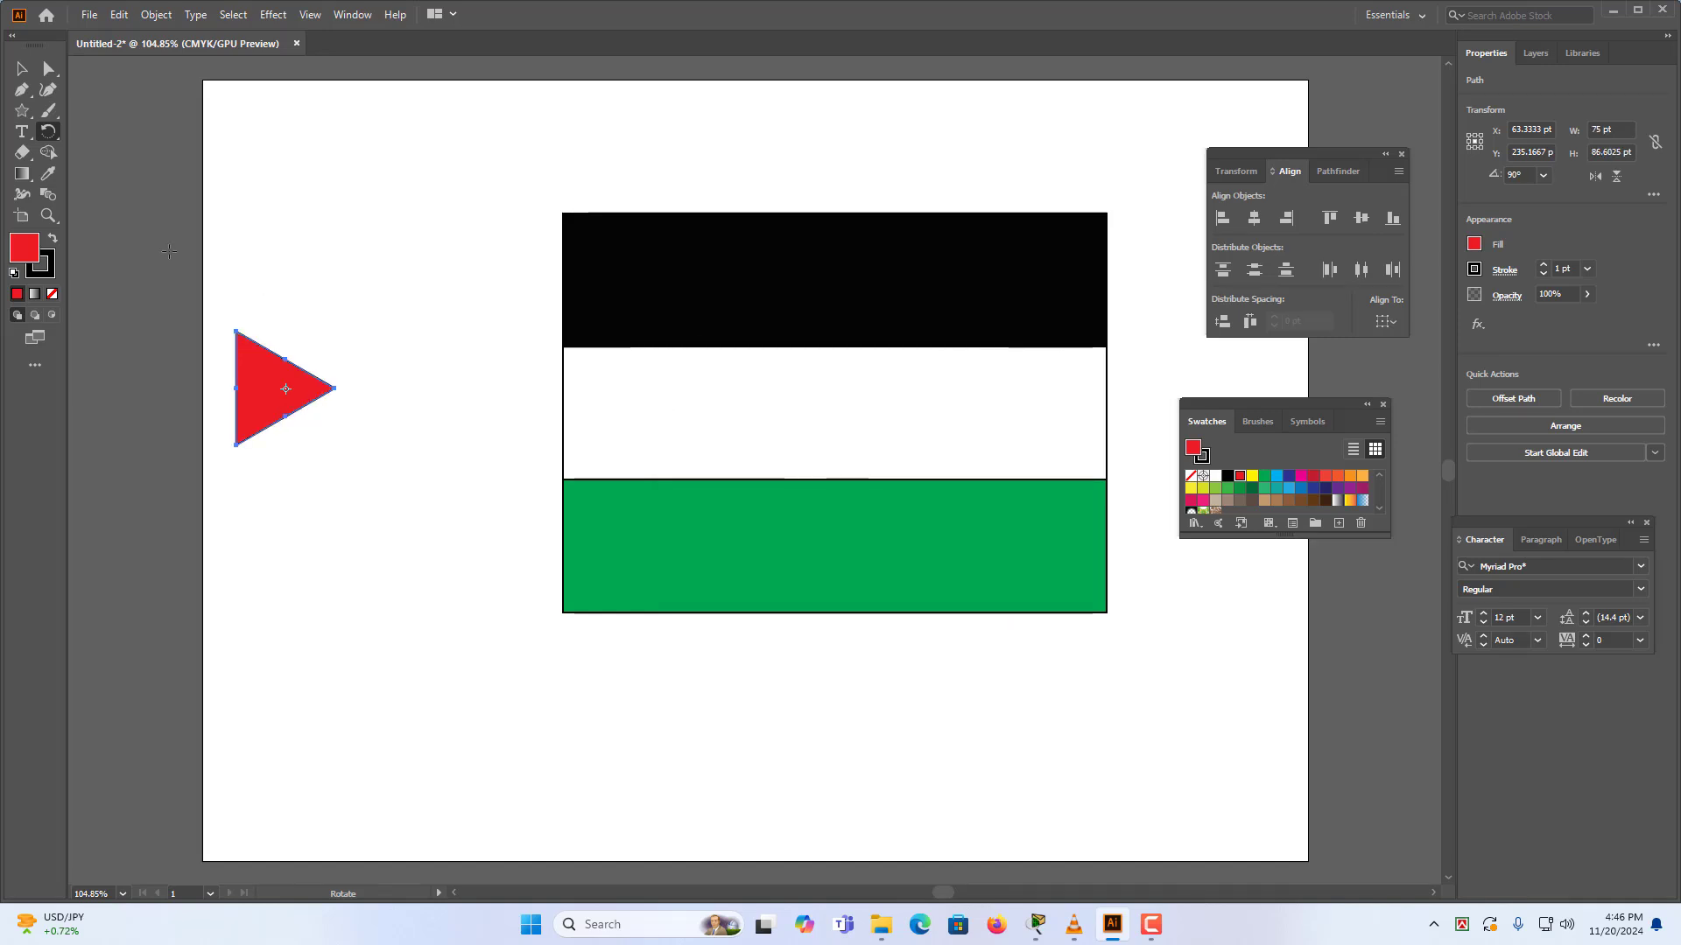
{"action": "left_click", "coordinate": [28, 77]}
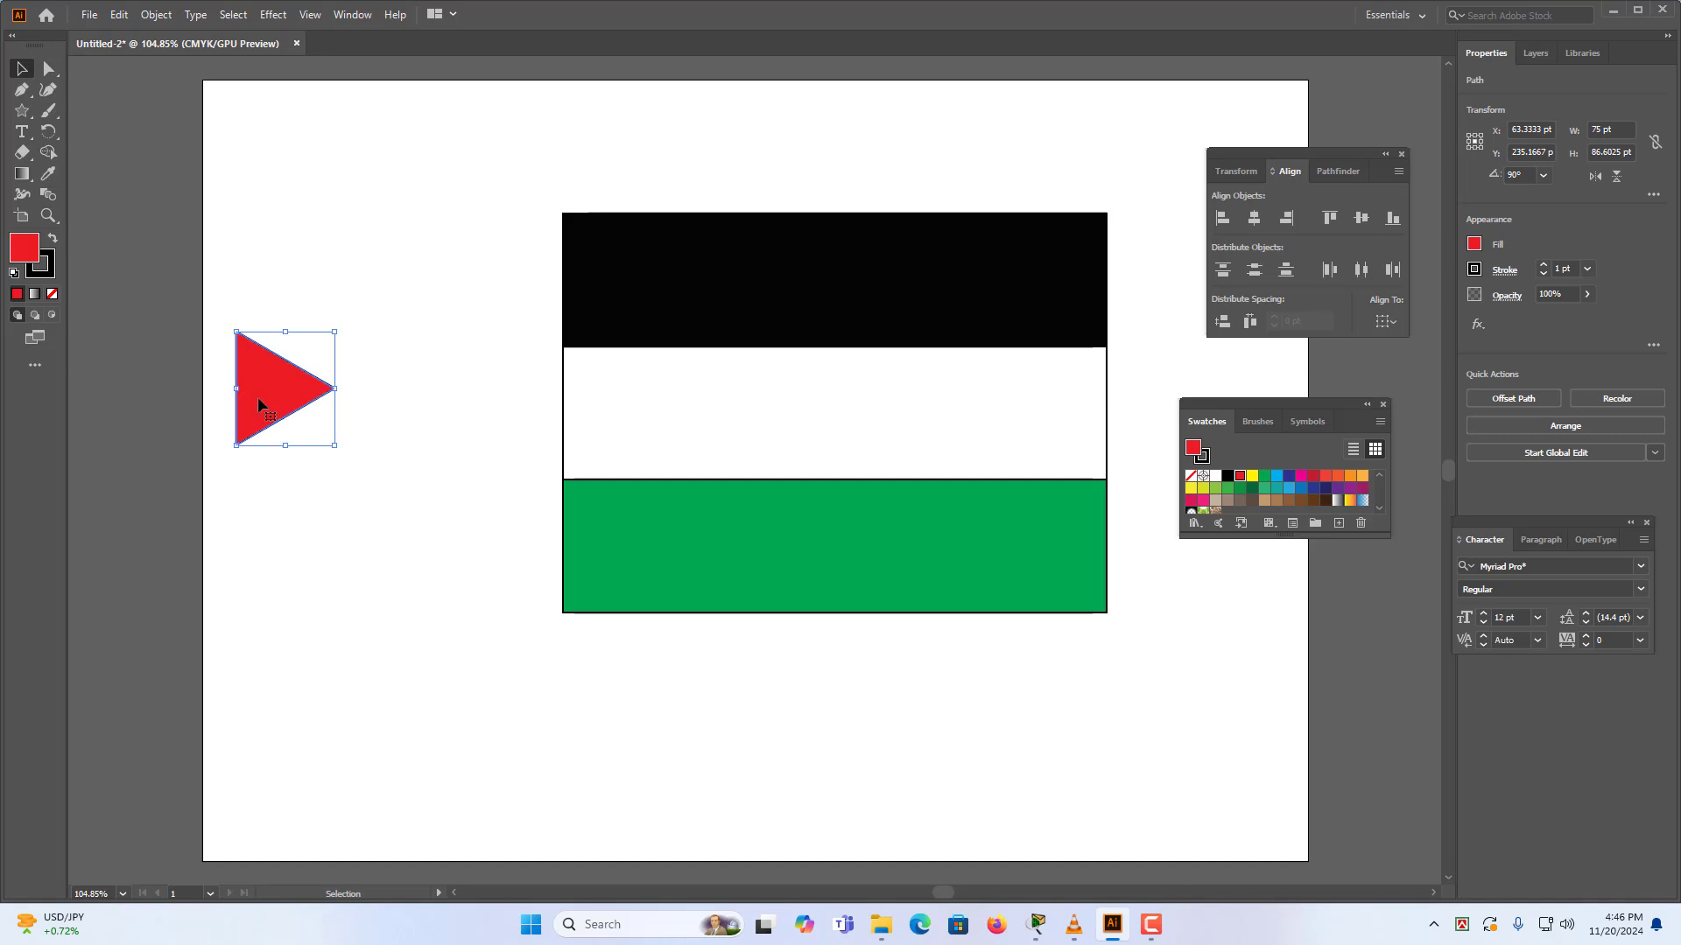
{"action": "left_click_drag", "start_coordinate": [258, 394], "coordinate": [587, 413]}
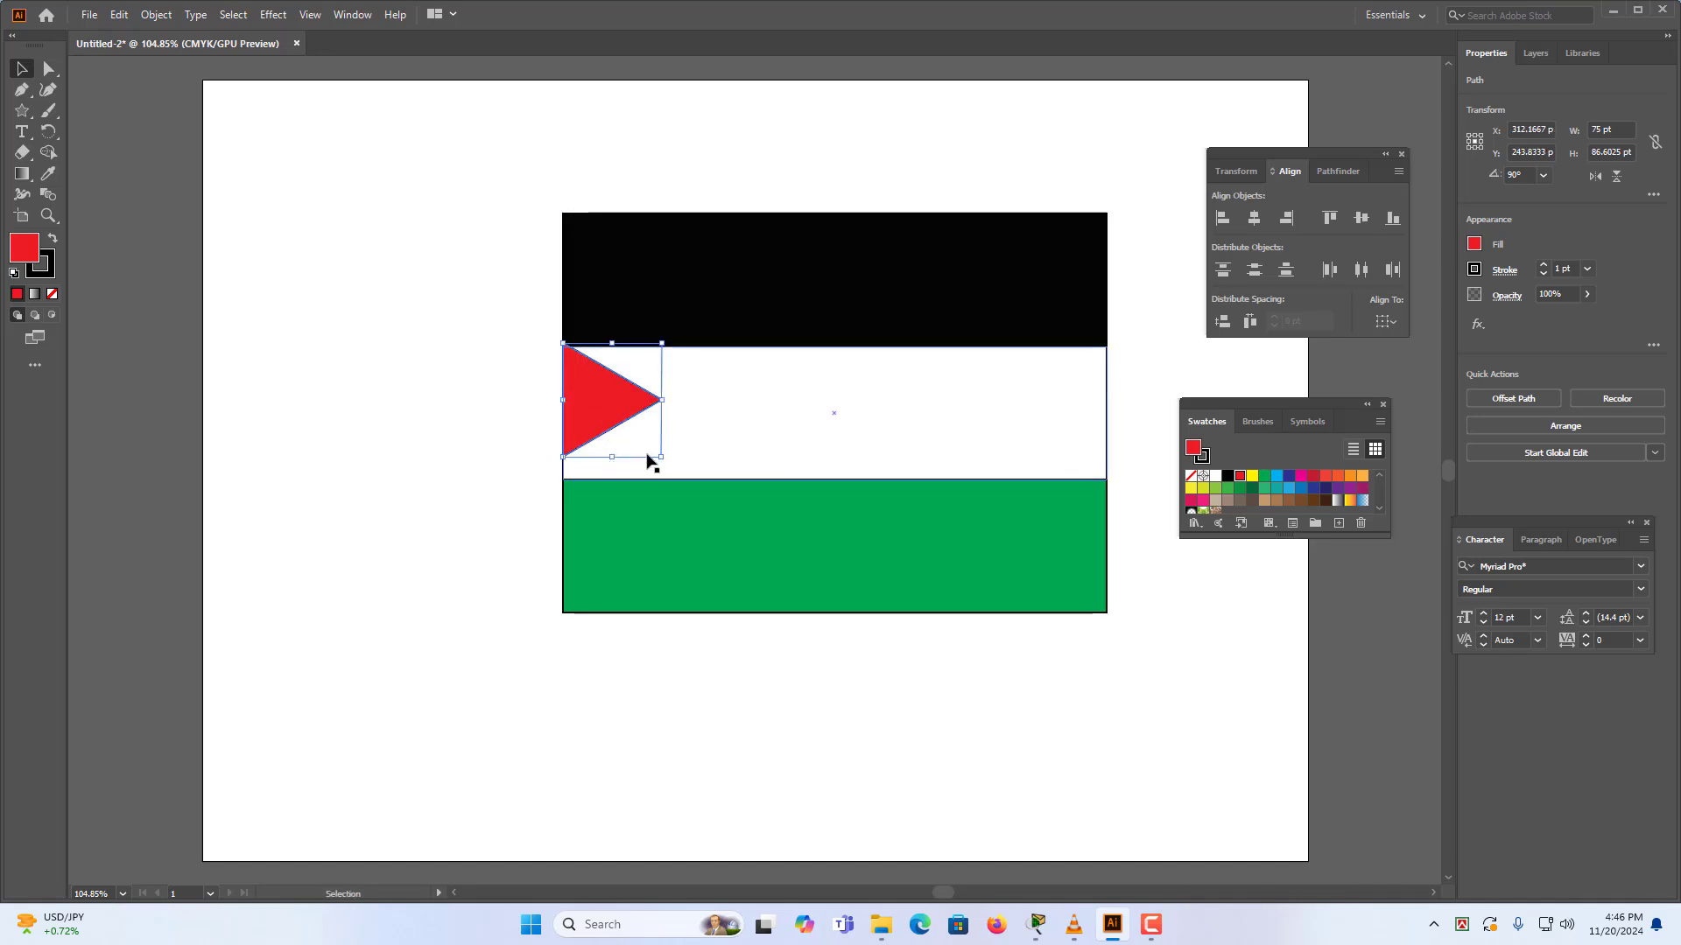
Enlarge the triangle to span the full height of the white stripe at its left edge, leaving it deselected.
{"action": "key", "text": "shift"}
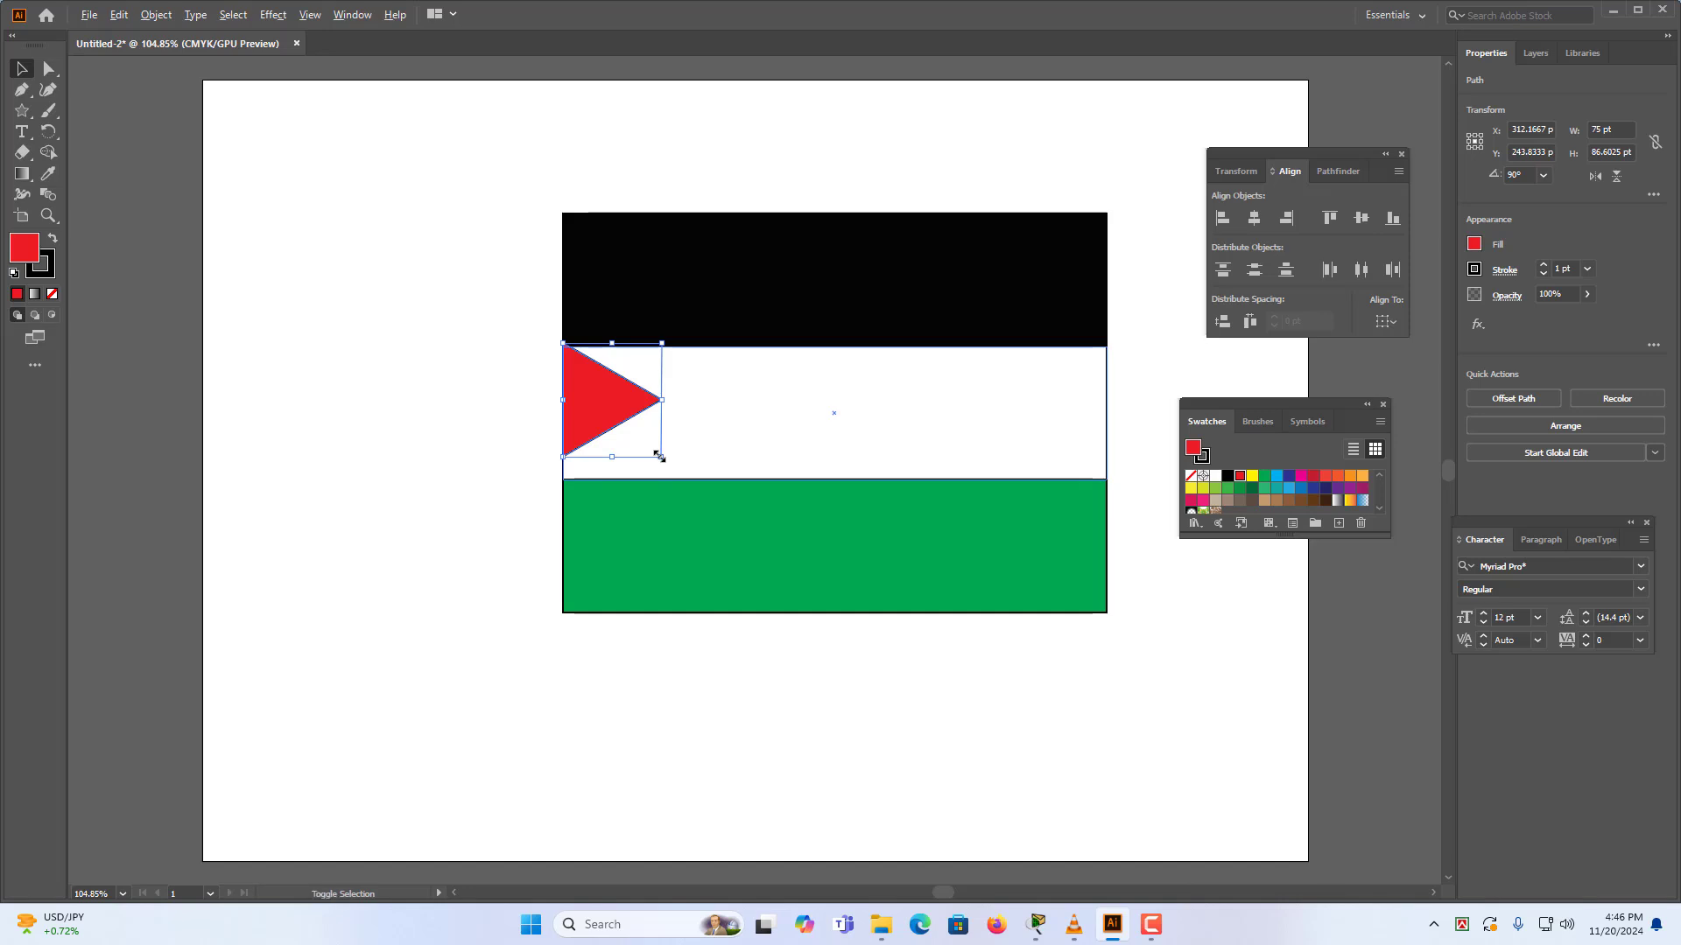
{"action": "left_click_drag", "start_coordinate": [673, 476], "coordinate": [681, 478]}
{"action": "mouse_move", "coordinate": [602, 398]}
{"action": "left_mouse_down"}
{"action": "mouse_move", "coordinate": [631, 407]}
{"action": "mouse_move", "coordinate": [613, 419]}
{"action": "left_mouse_up"}
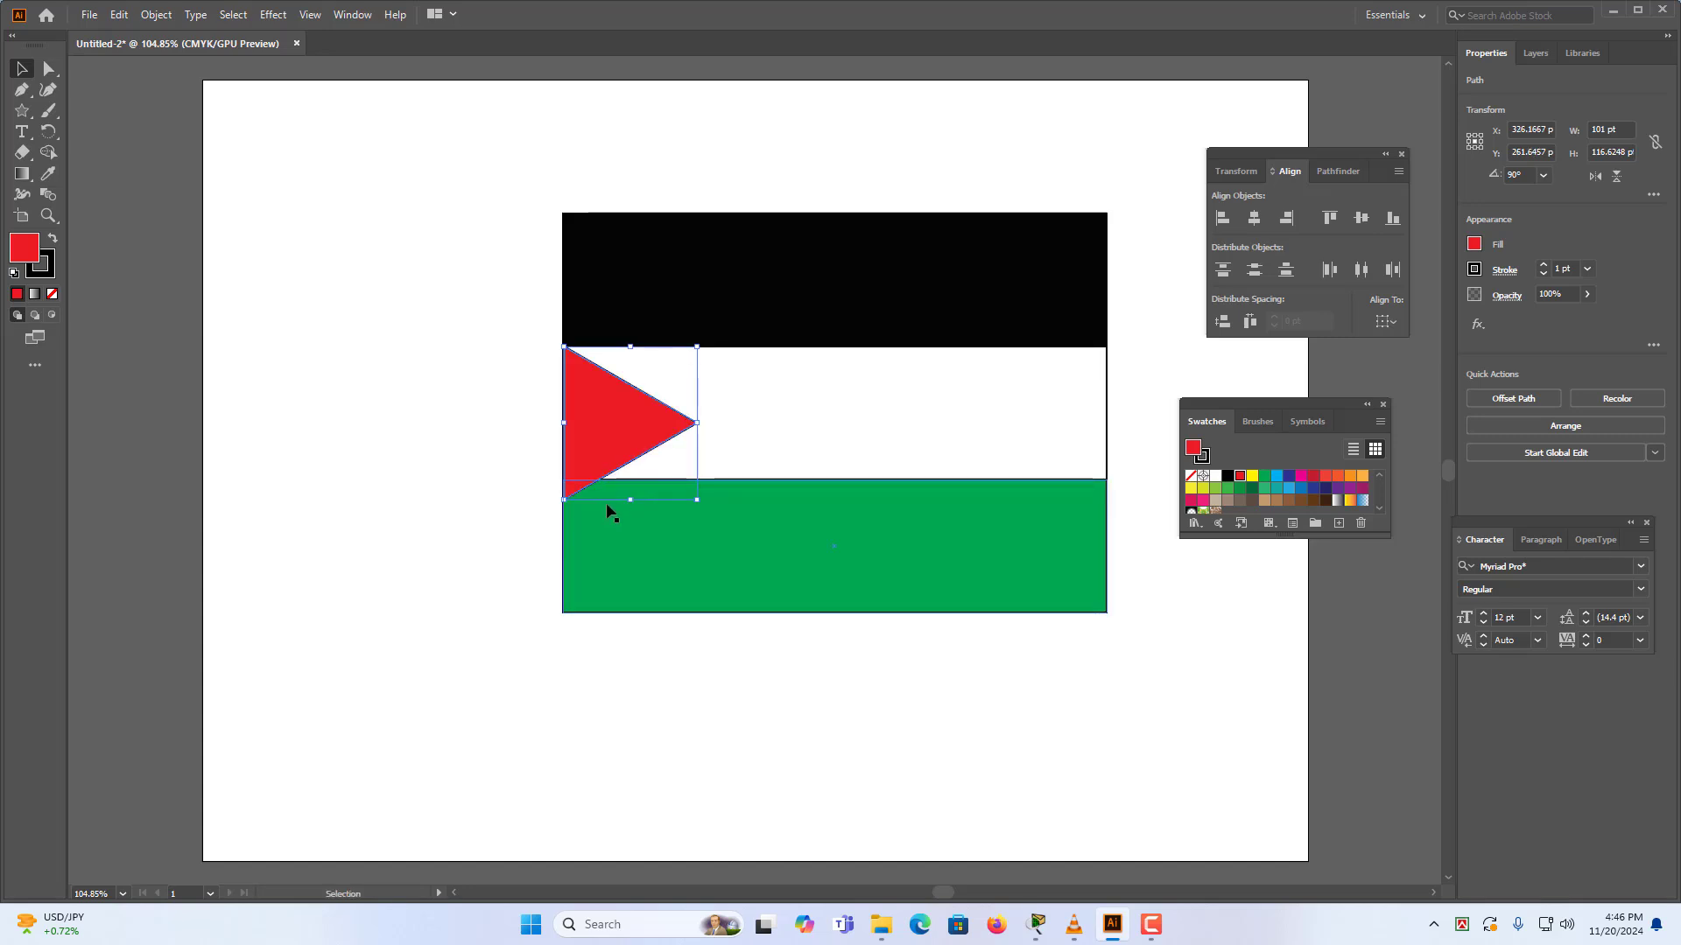
{"action": "left_click_drag", "start_coordinate": [694, 504], "coordinate": [685, 486]}
{"action": "left_click_drag", "start_coordinate": [592, 415], "coordinate": [583, 401]}
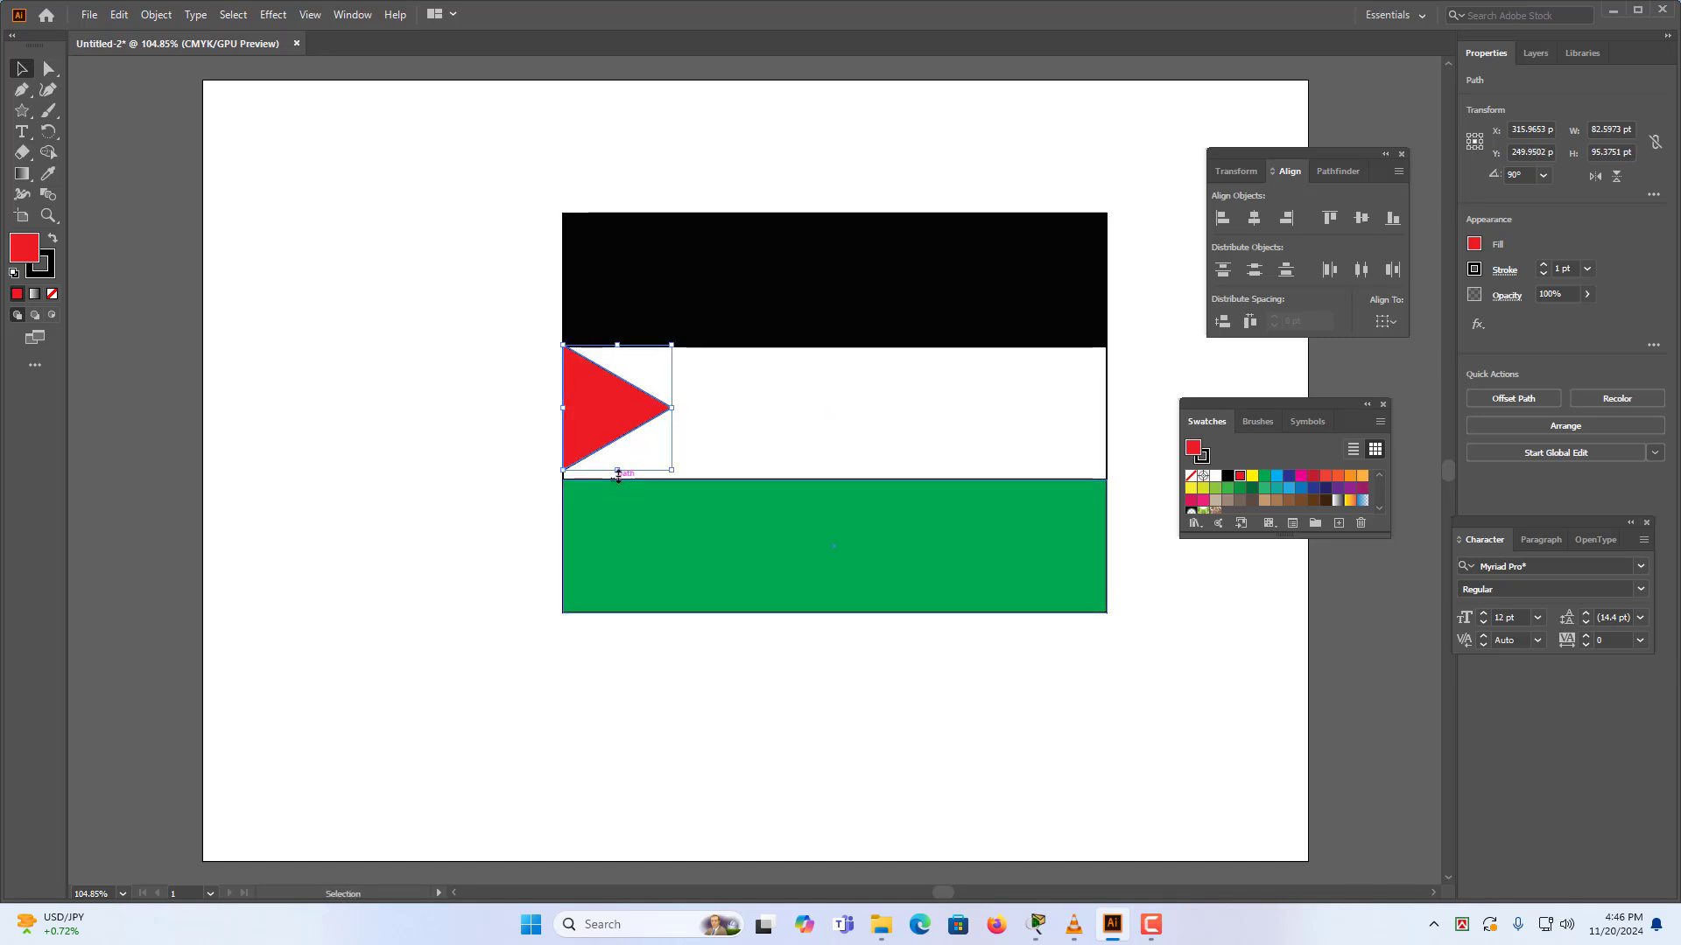
{"action": "left_click_drag", "start_coordinate": [617, 470], "coordinate": [619, 478]}
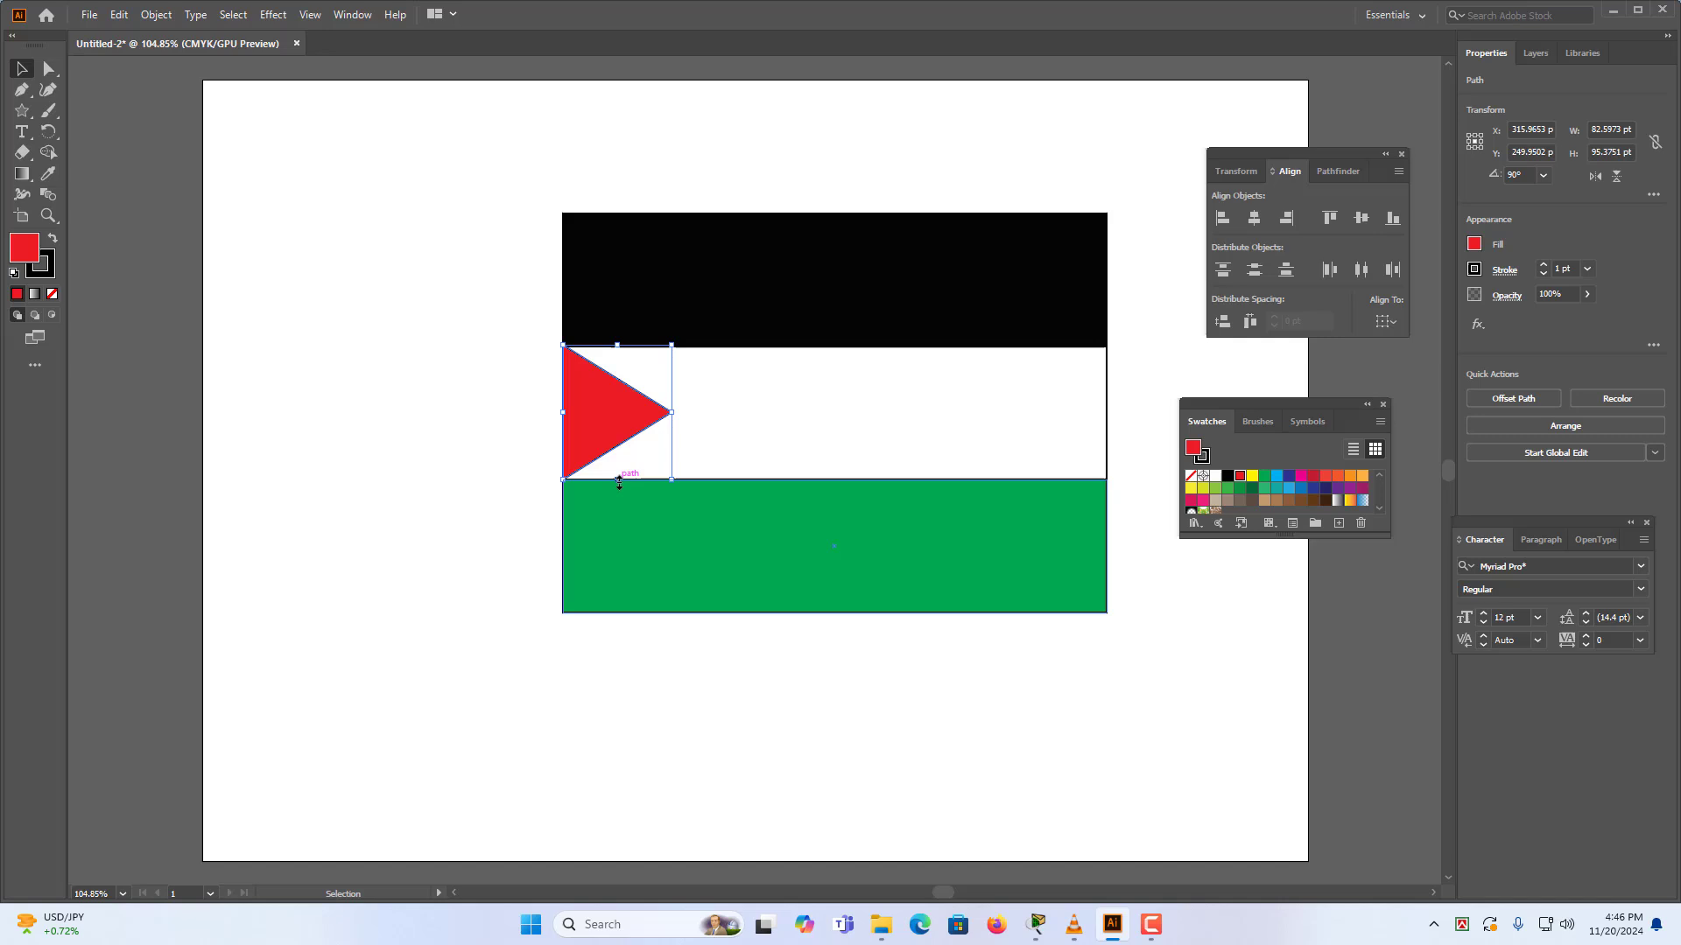
{"action": "left_click", "coordinate": [417, 490]}
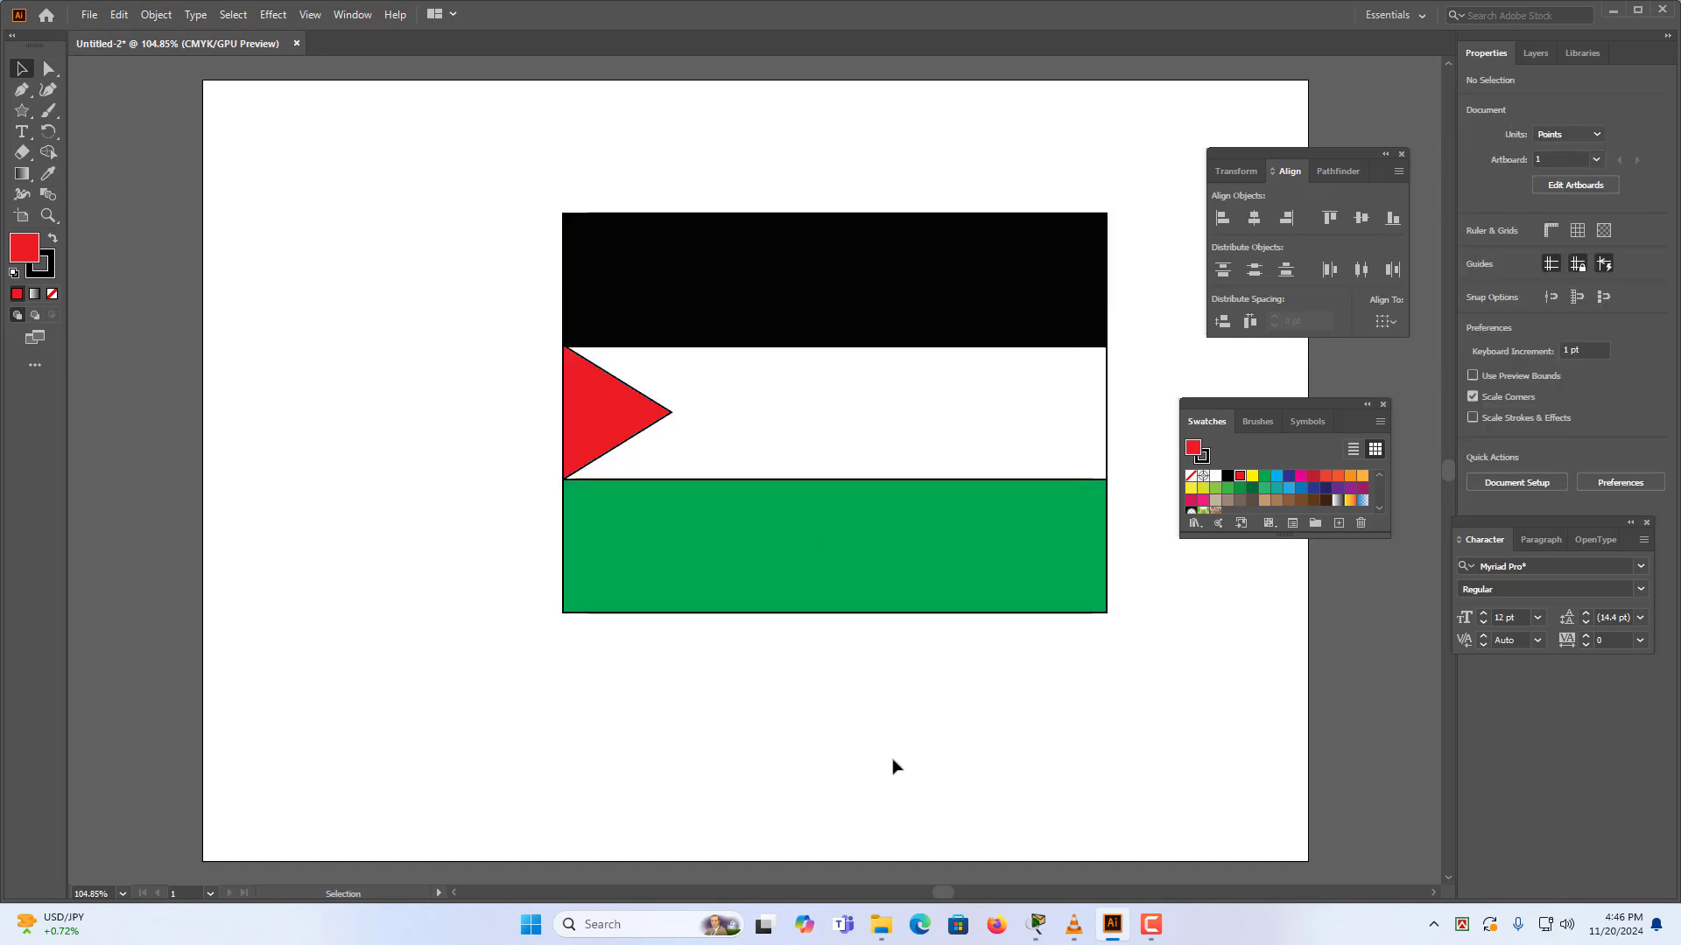
Remove the stroke from the green stripe.
{"action": "left_click_drag", "start_coordinate": [498, 116], "coordinate": [1144, 754]}
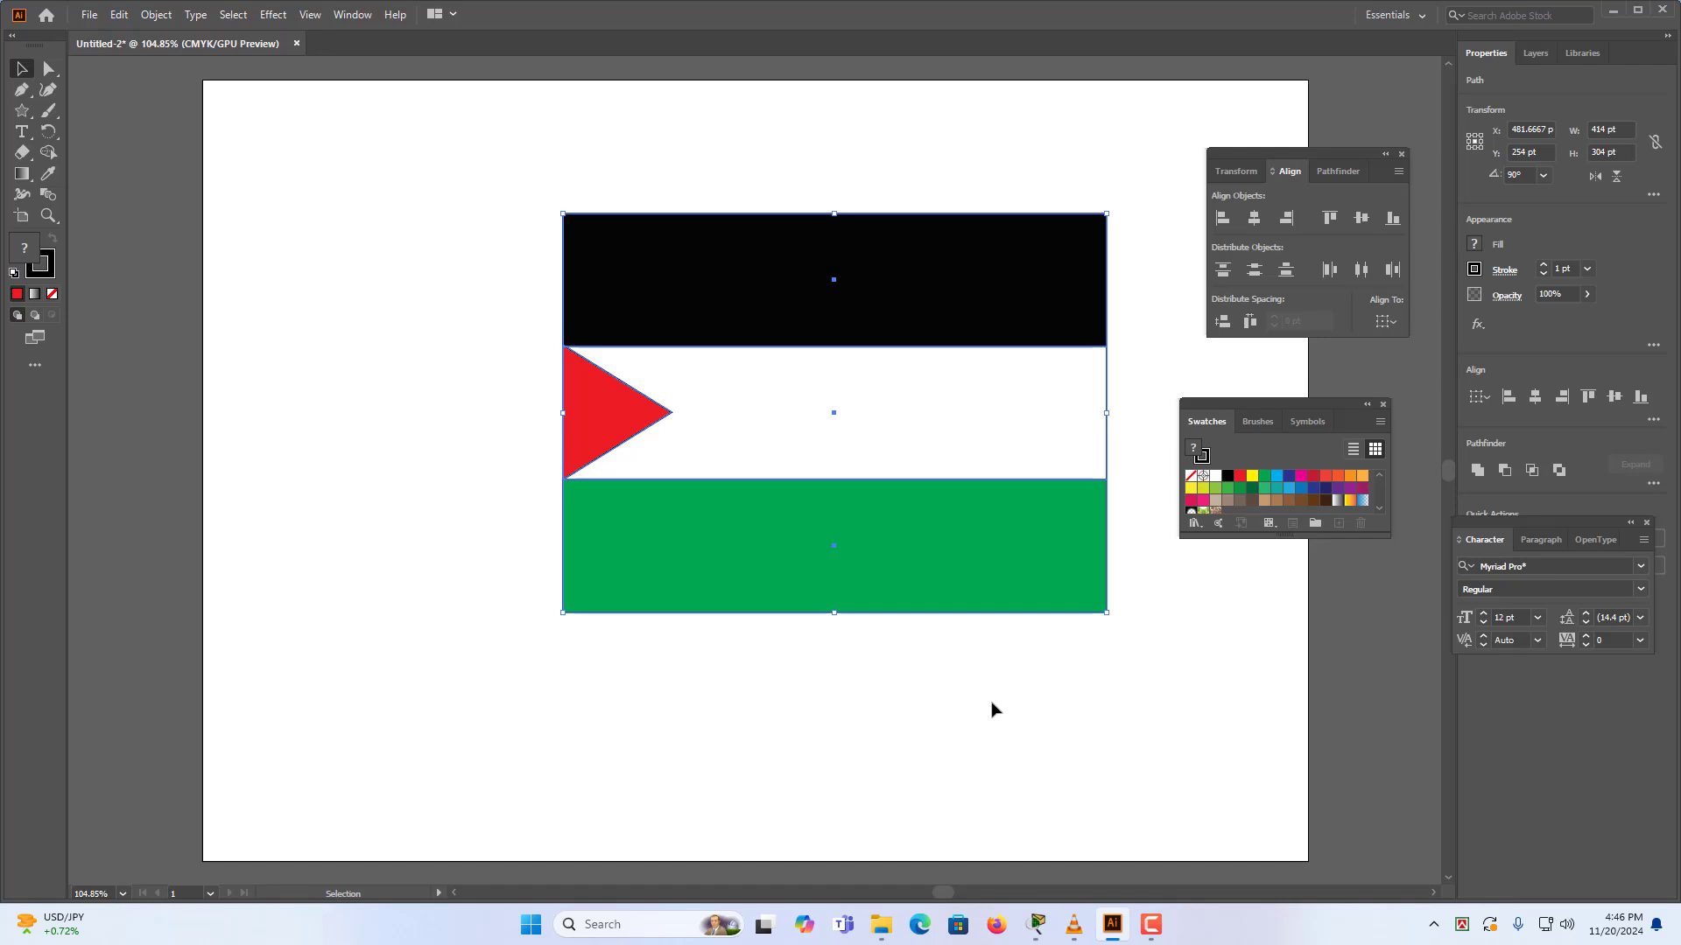
{"action": "left_click", "coordinate": [751, 667]}
{"action": "left_click", "coordinate": [707, 600]}
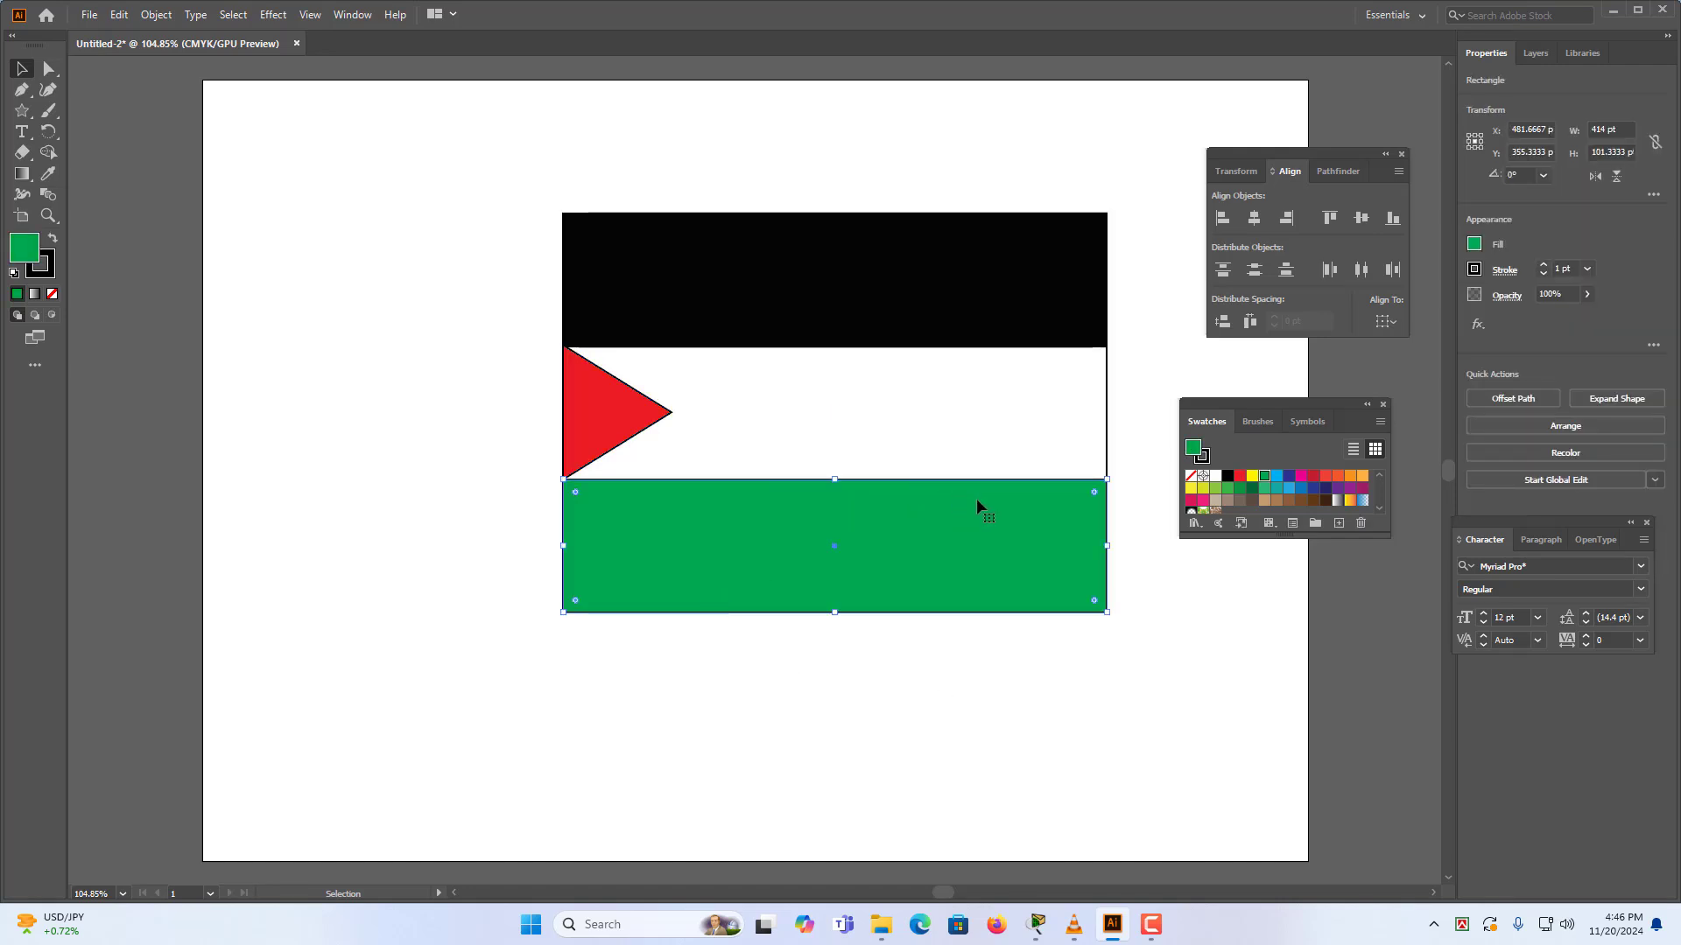
{"action": "left_click", "coordinate": [29, 272]}
{"action": "left_click", "coordinate": [51, 294]}
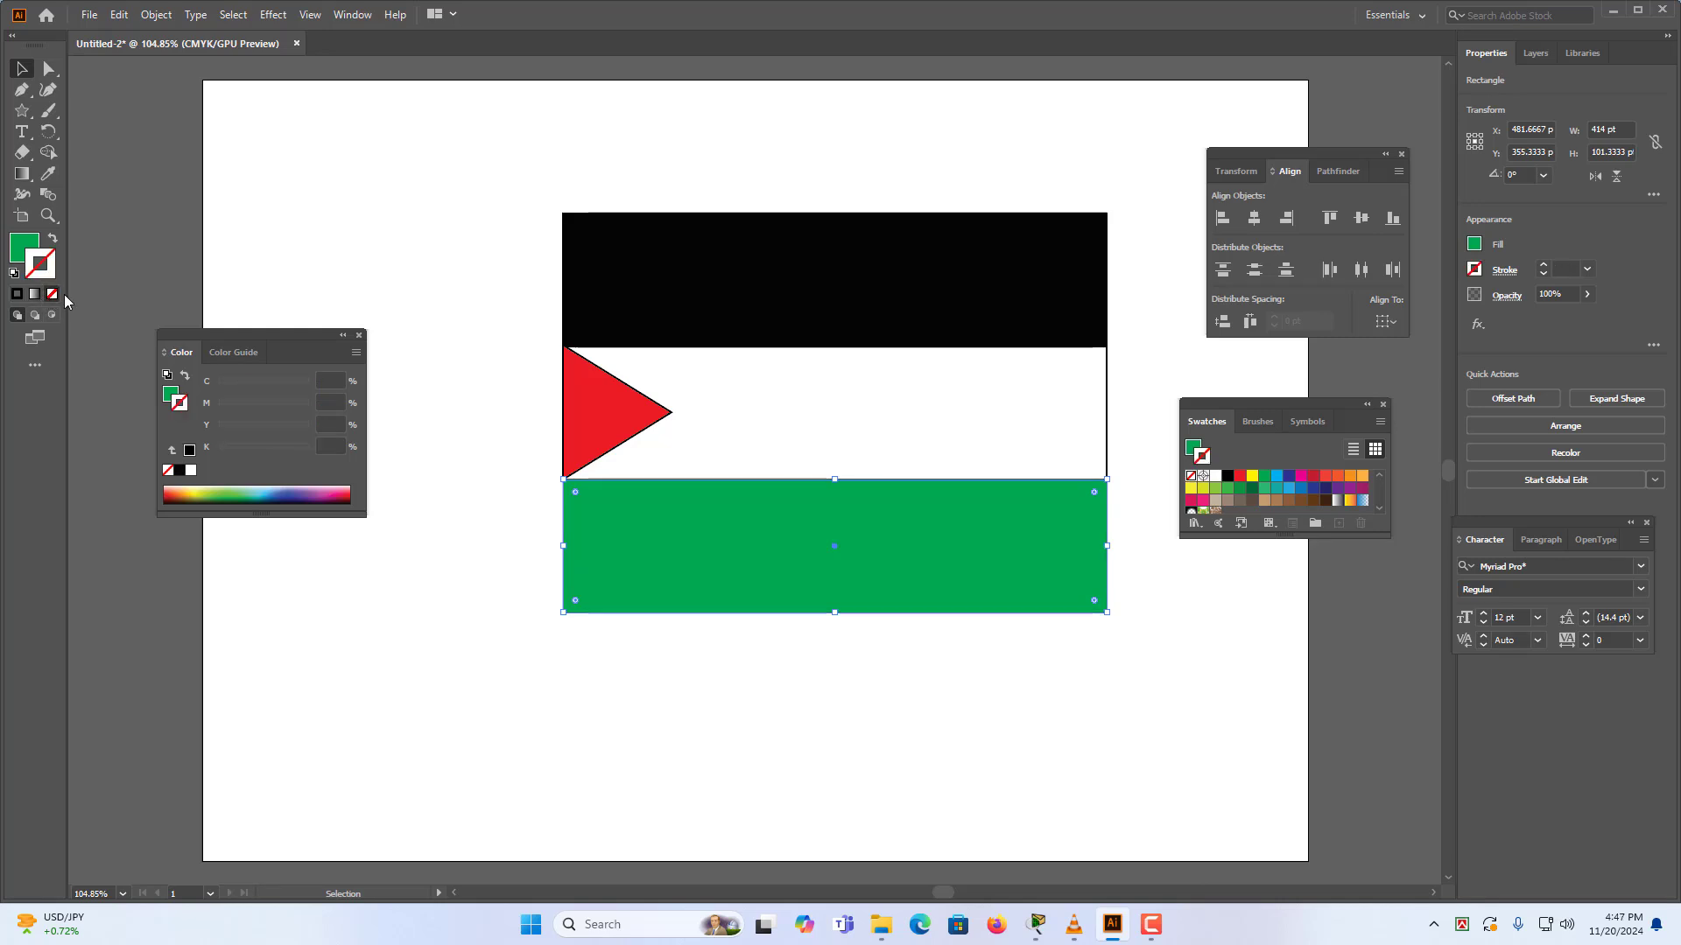
{"action": "left_click", "coordinate": [333, 235]}
Remove the stroke from the black stripe, the white stripe and the red triangle, leaving everything deselected.
{"action": "left_click", "coordinate": [744, 250]}
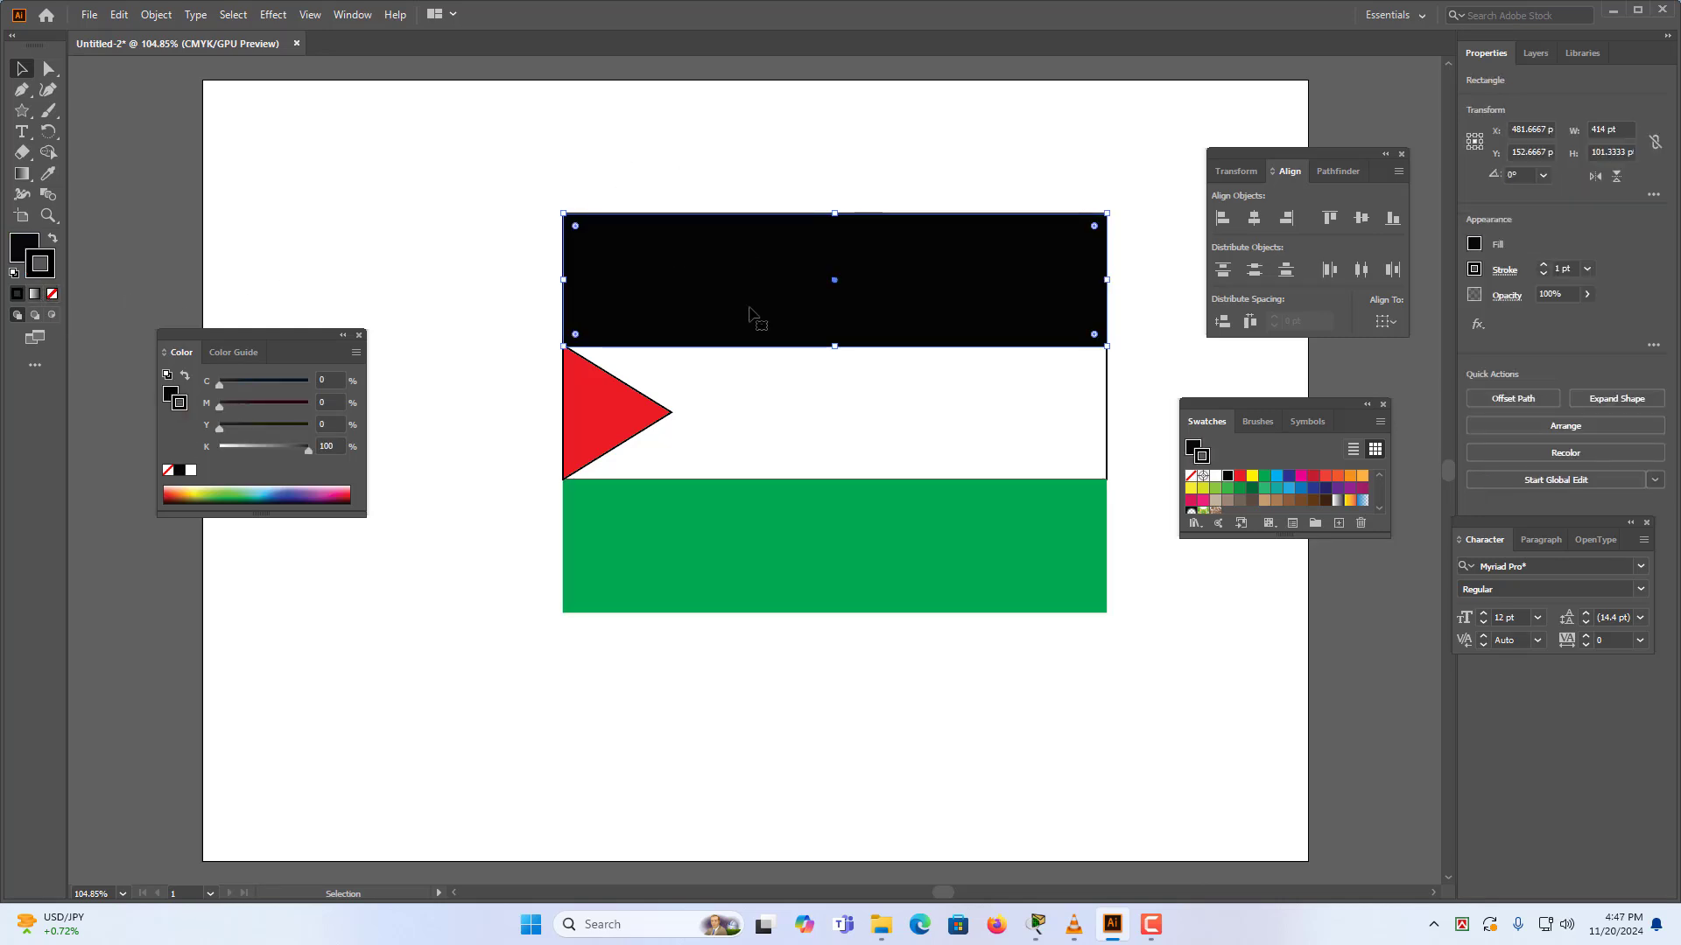
{"action": "left_click", "coordinate": [51, 294]}
{"action": "left_click_drag", "start_coordinate": [396, 371], "coordinate": [698, 437]}
{"action": "left_click", "coordinate": [51, 294]}
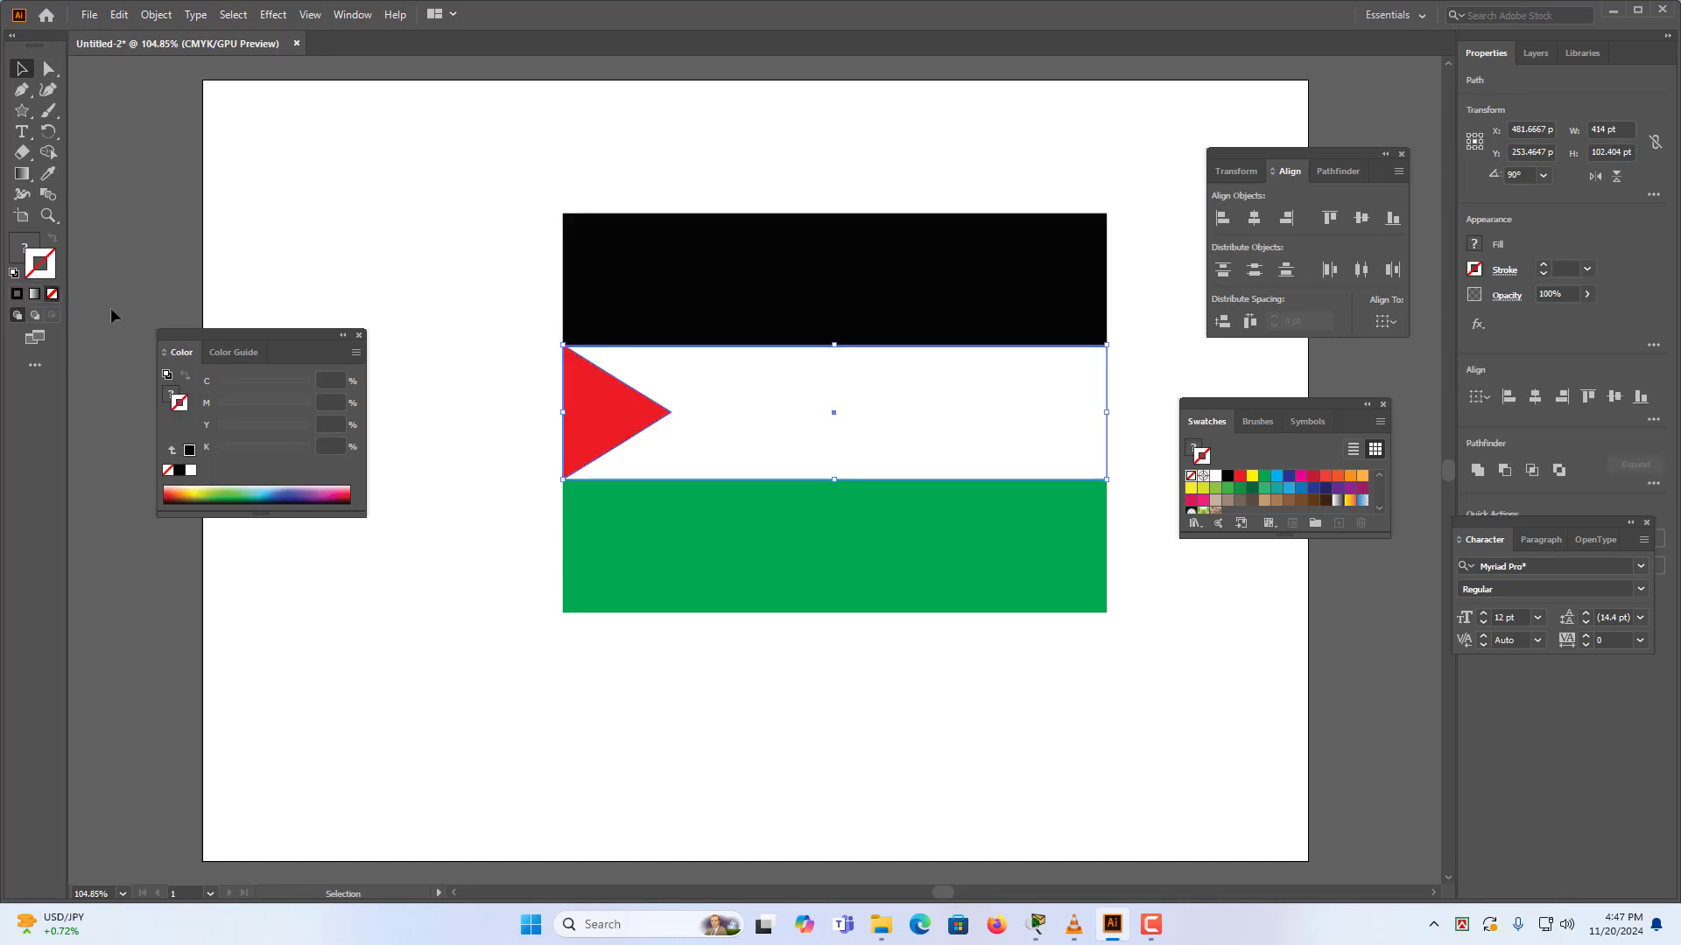
{"action": "left_click", "coordinate": [1062, 391]}
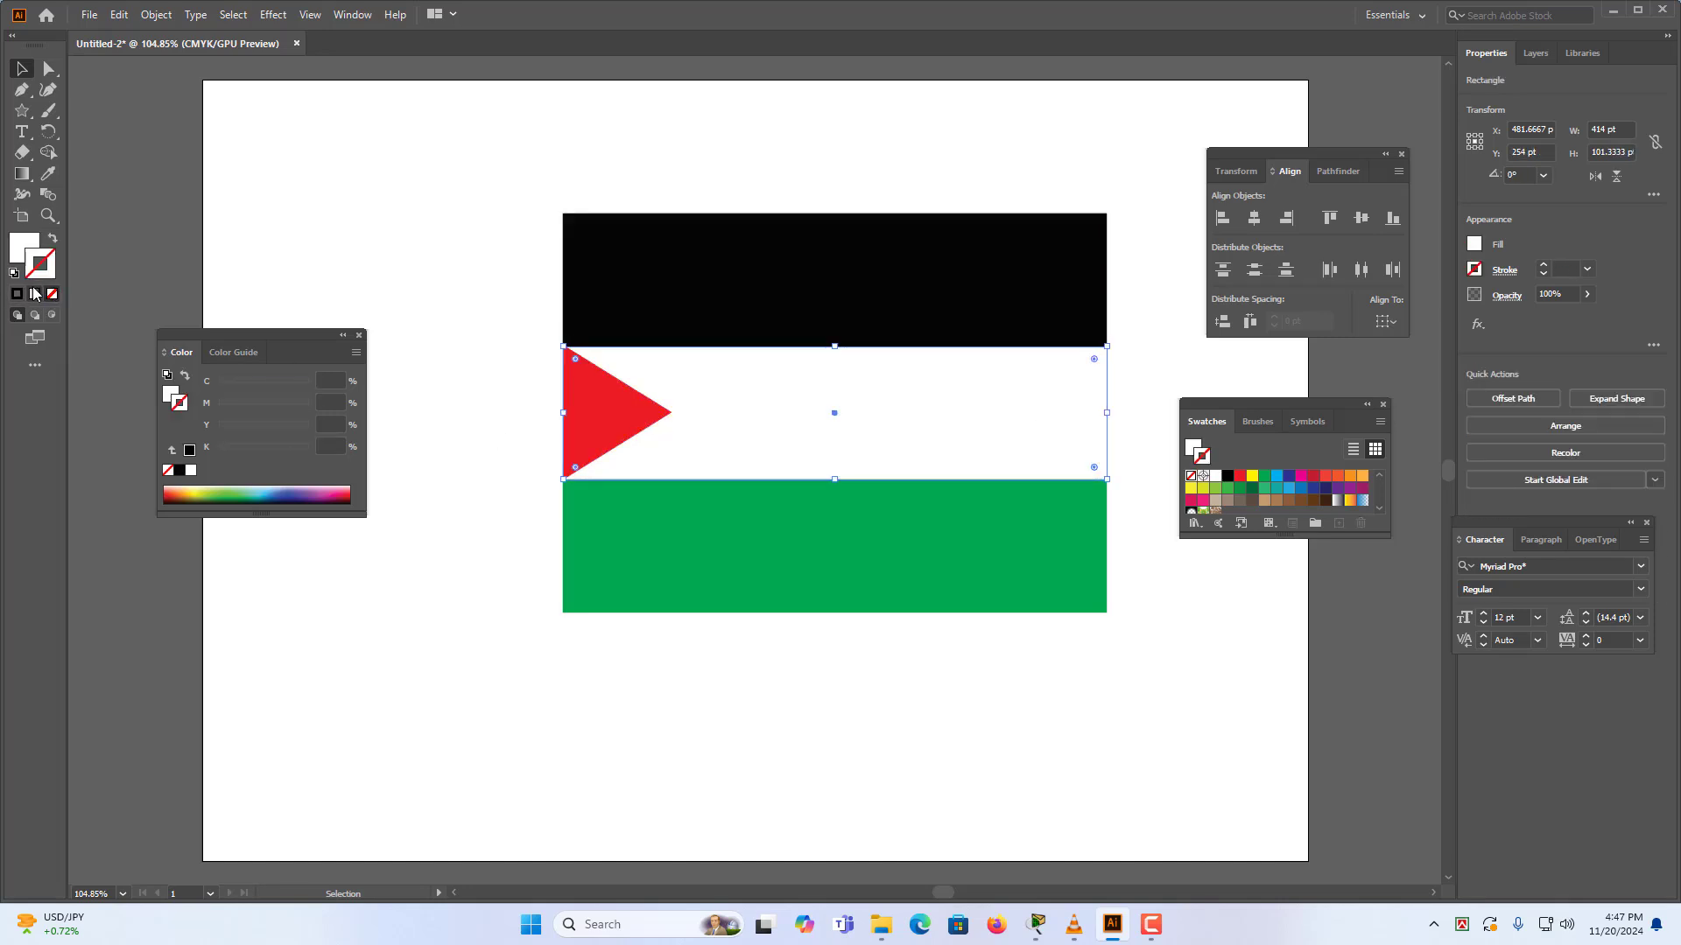
{"action": "left_click", "coordinate": [486, 158]}
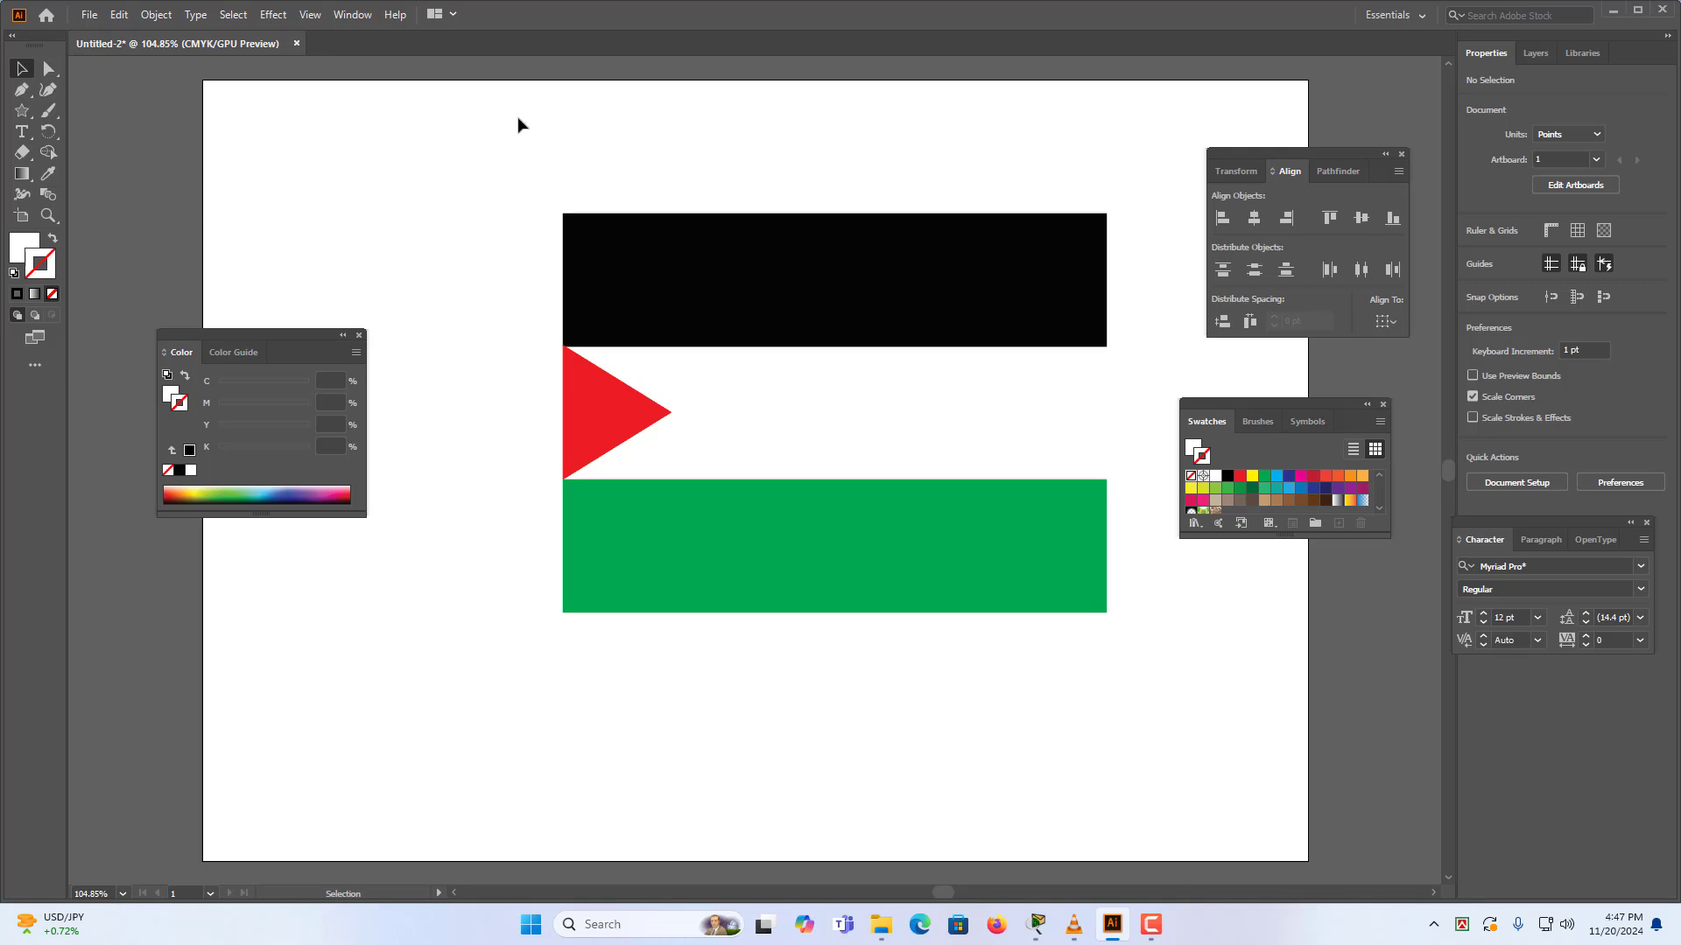
Save the complete flag as a new dynamic Movie Clip symbol in the Symbols panel, keeping the default name.
{"action": "left_click_drag", "start_coordinate": [517, 116], "coordinate": [1113, 684]}
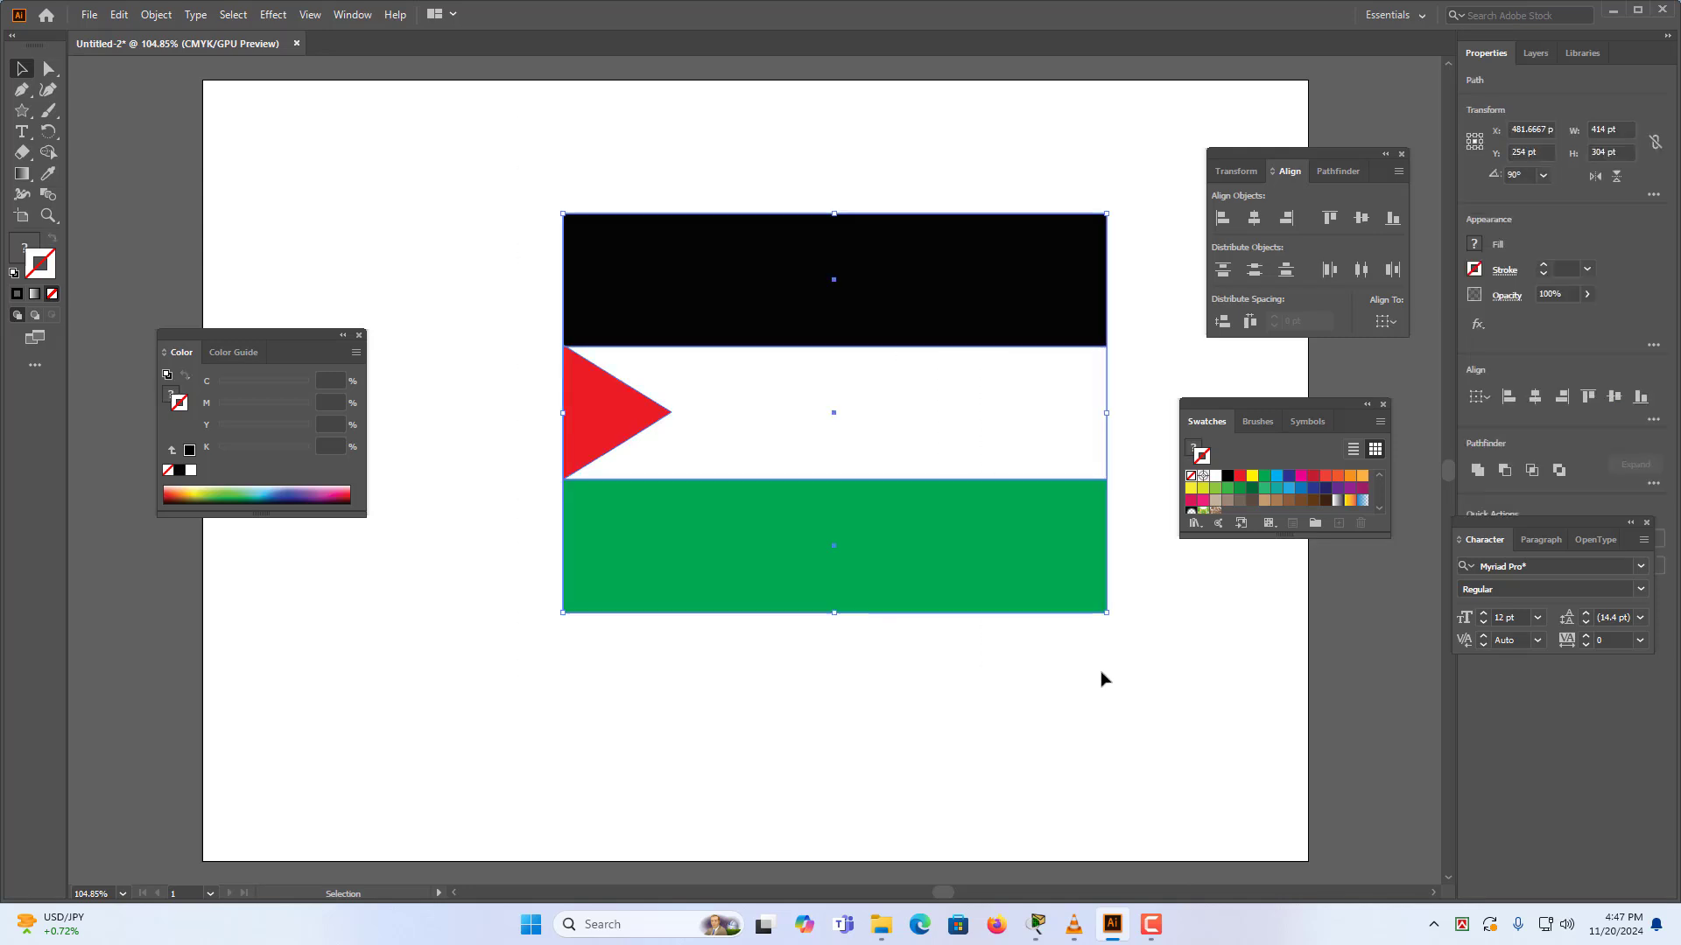
{"action": "left_click", "coordinate": [343, 16]}
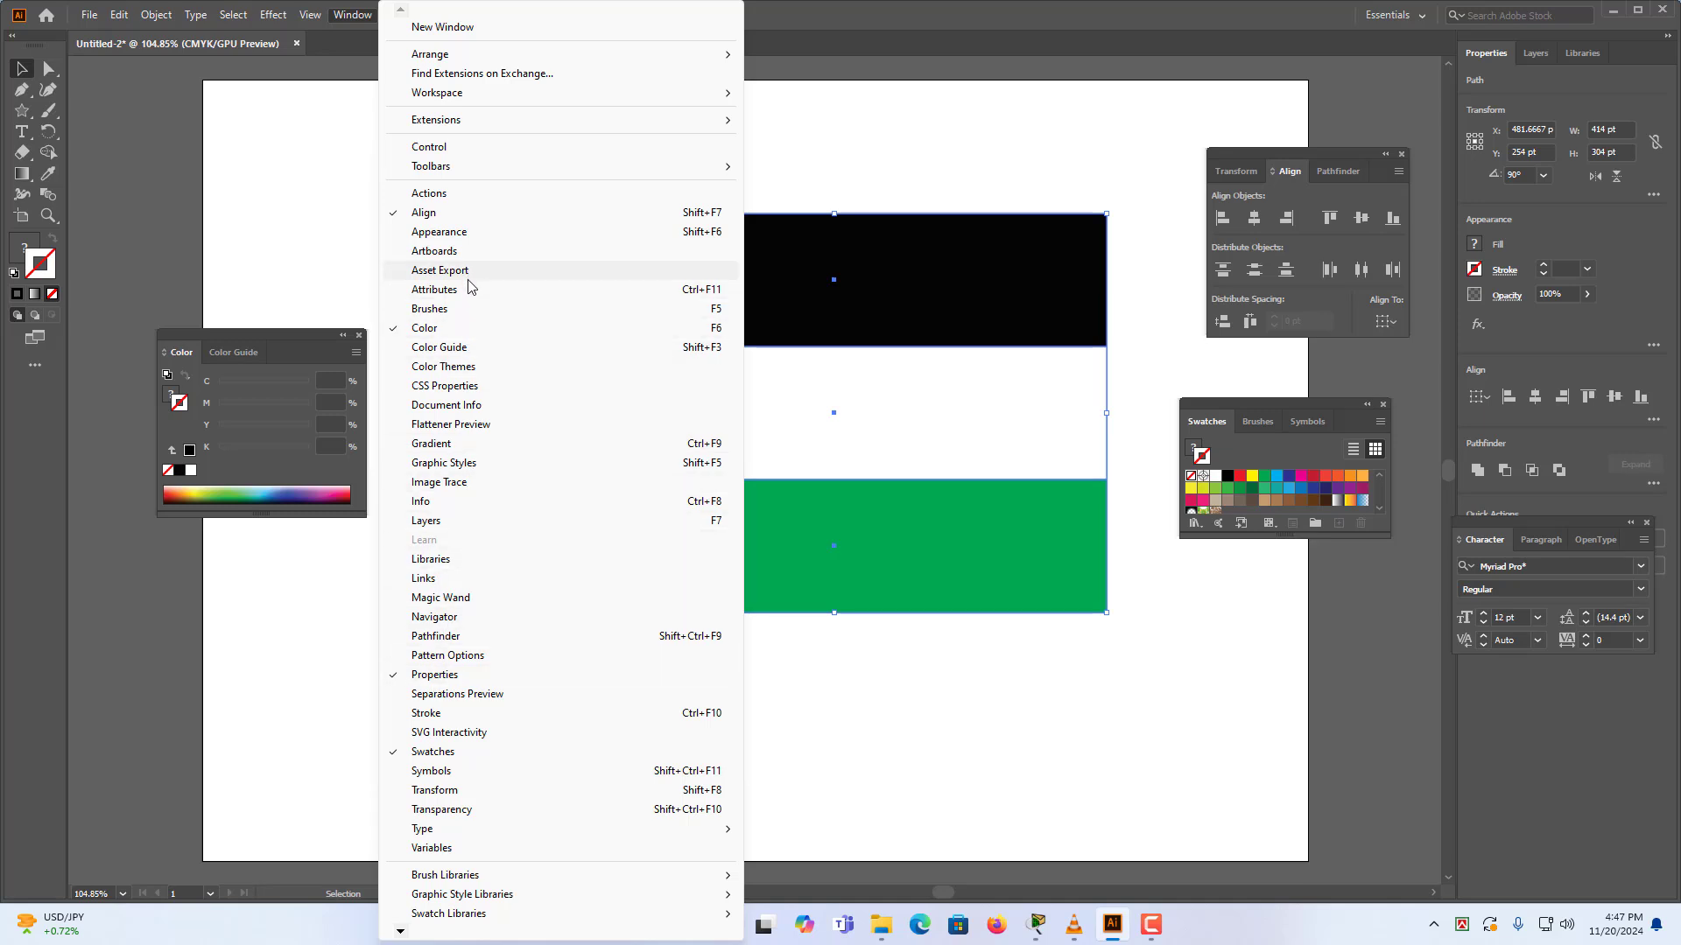
{"action": "left_click", "coordinate": [446, 309]}
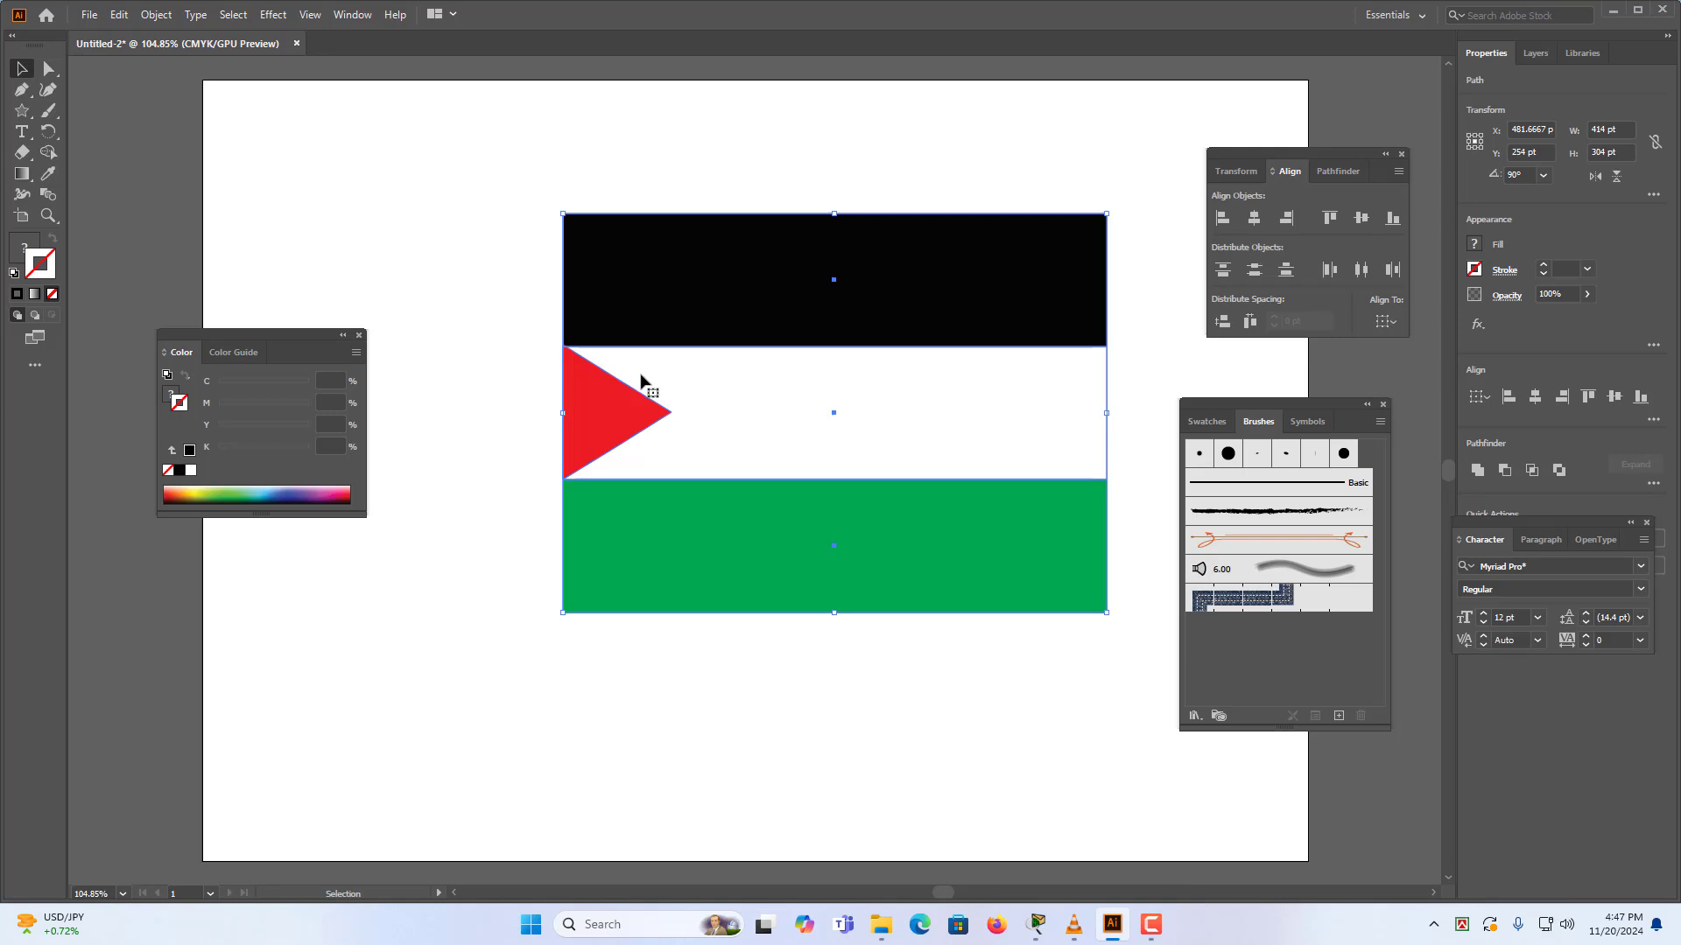
{"action": "left_click", "coordinate": [1304, 426]}
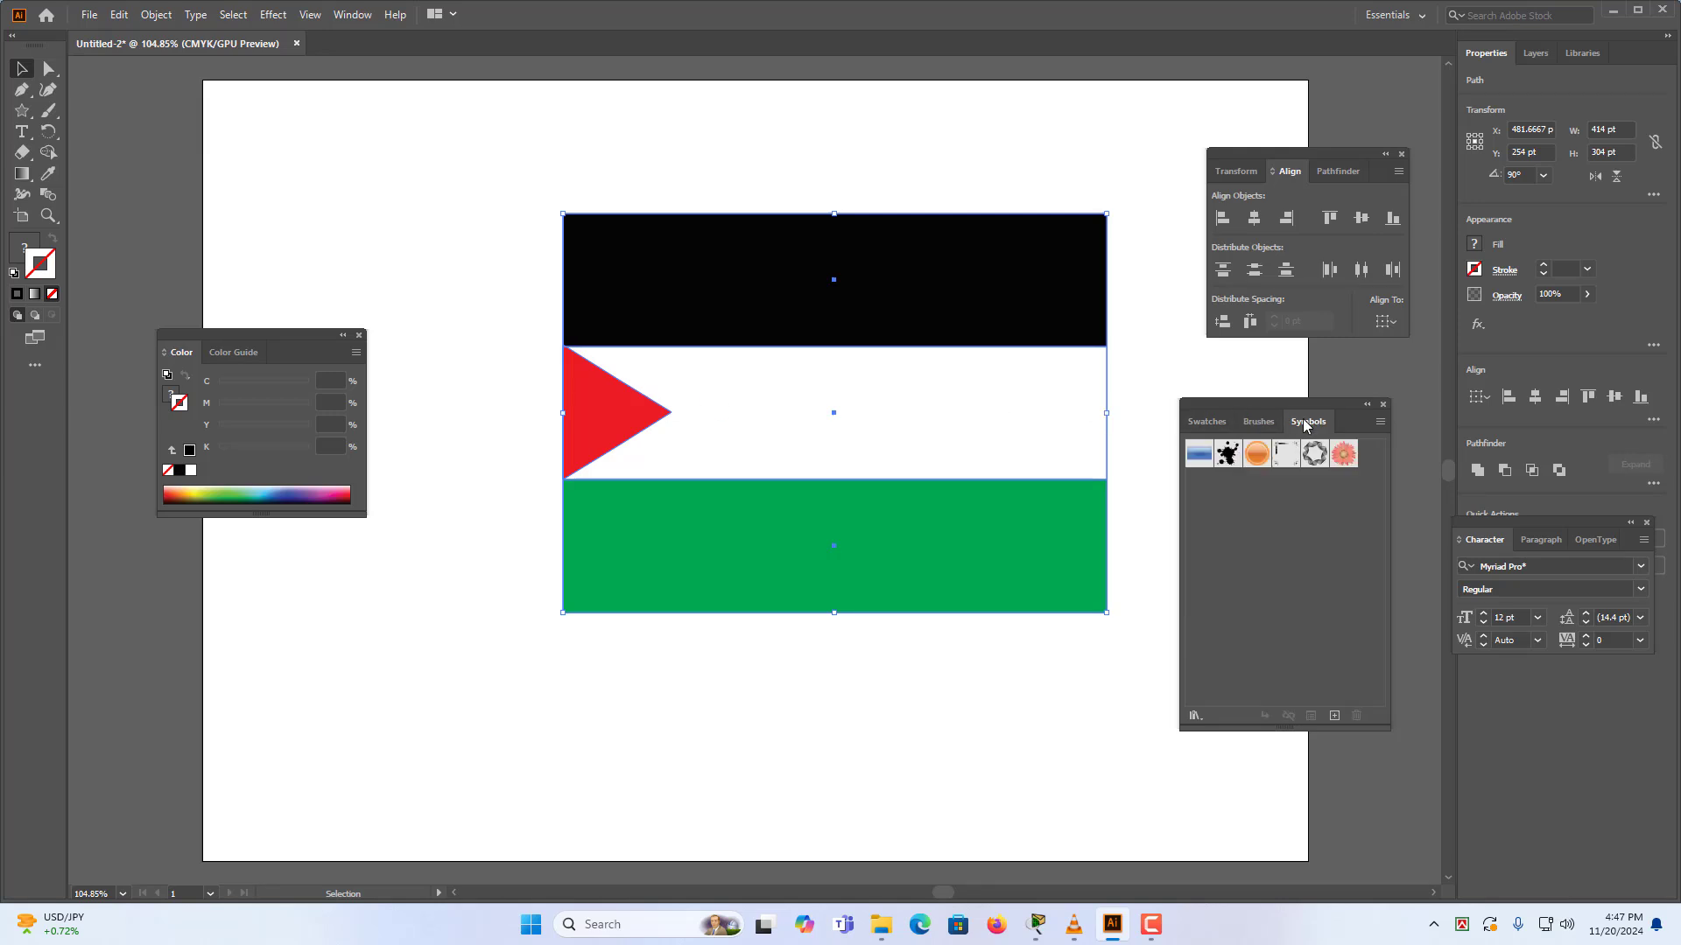
{"action": "left_click_drag", "start_coordinate": [740, 282], "coordinate": [1299, 560]}
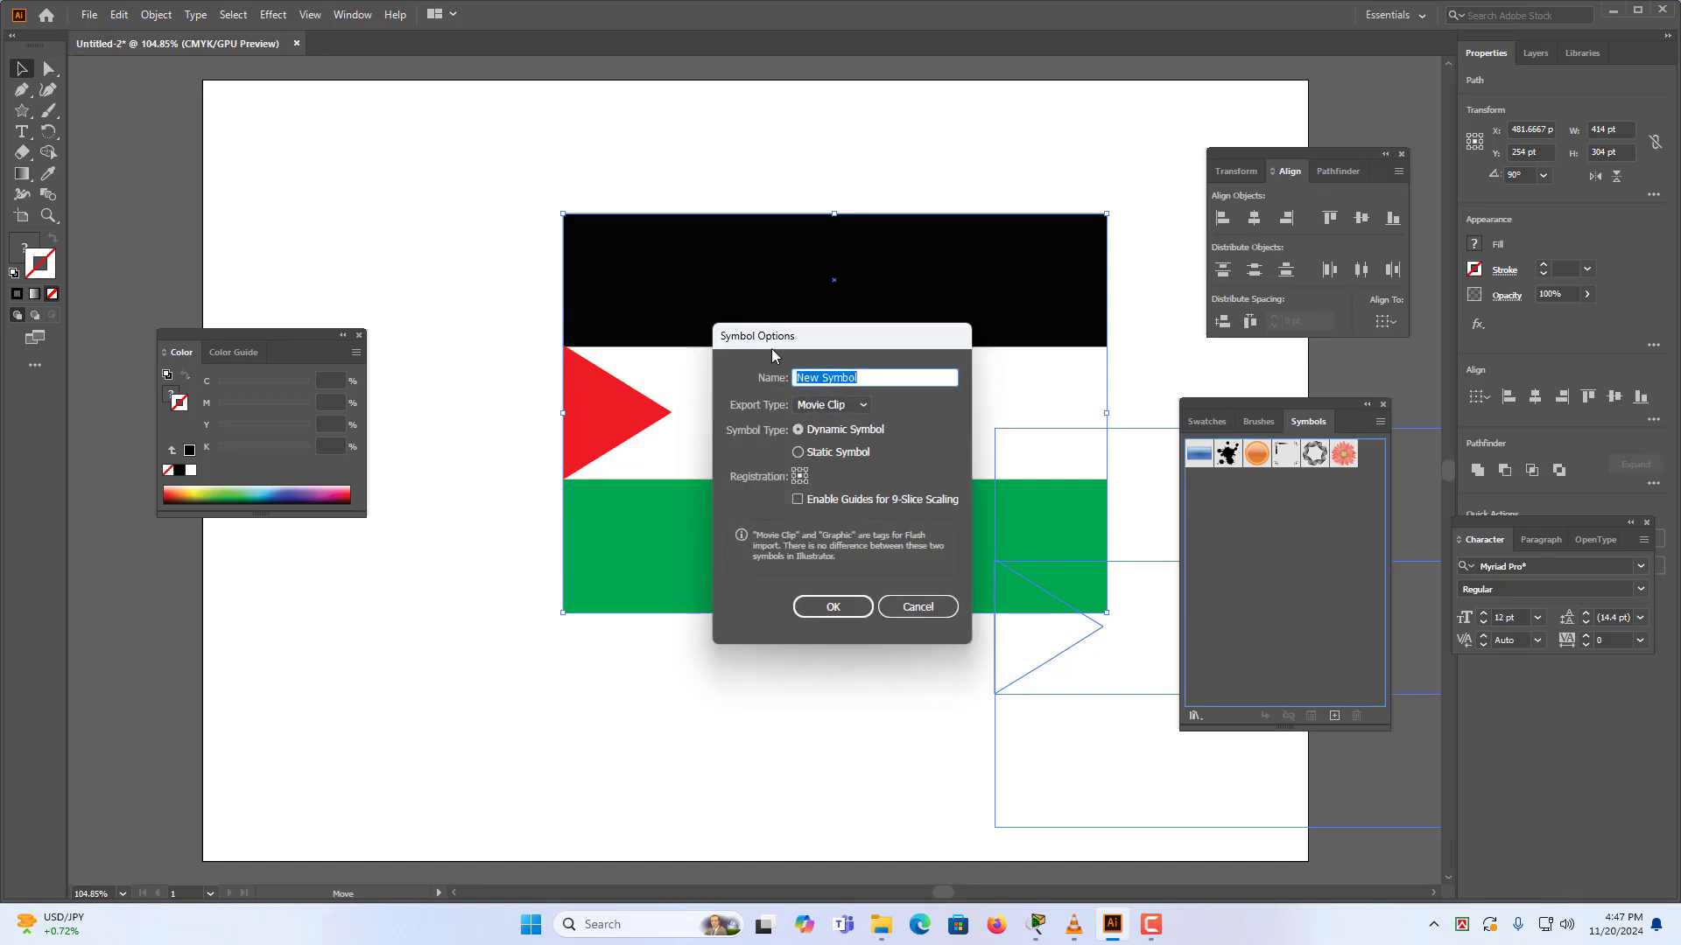
{"action": "left_click", "coordinate": [833, 607]}
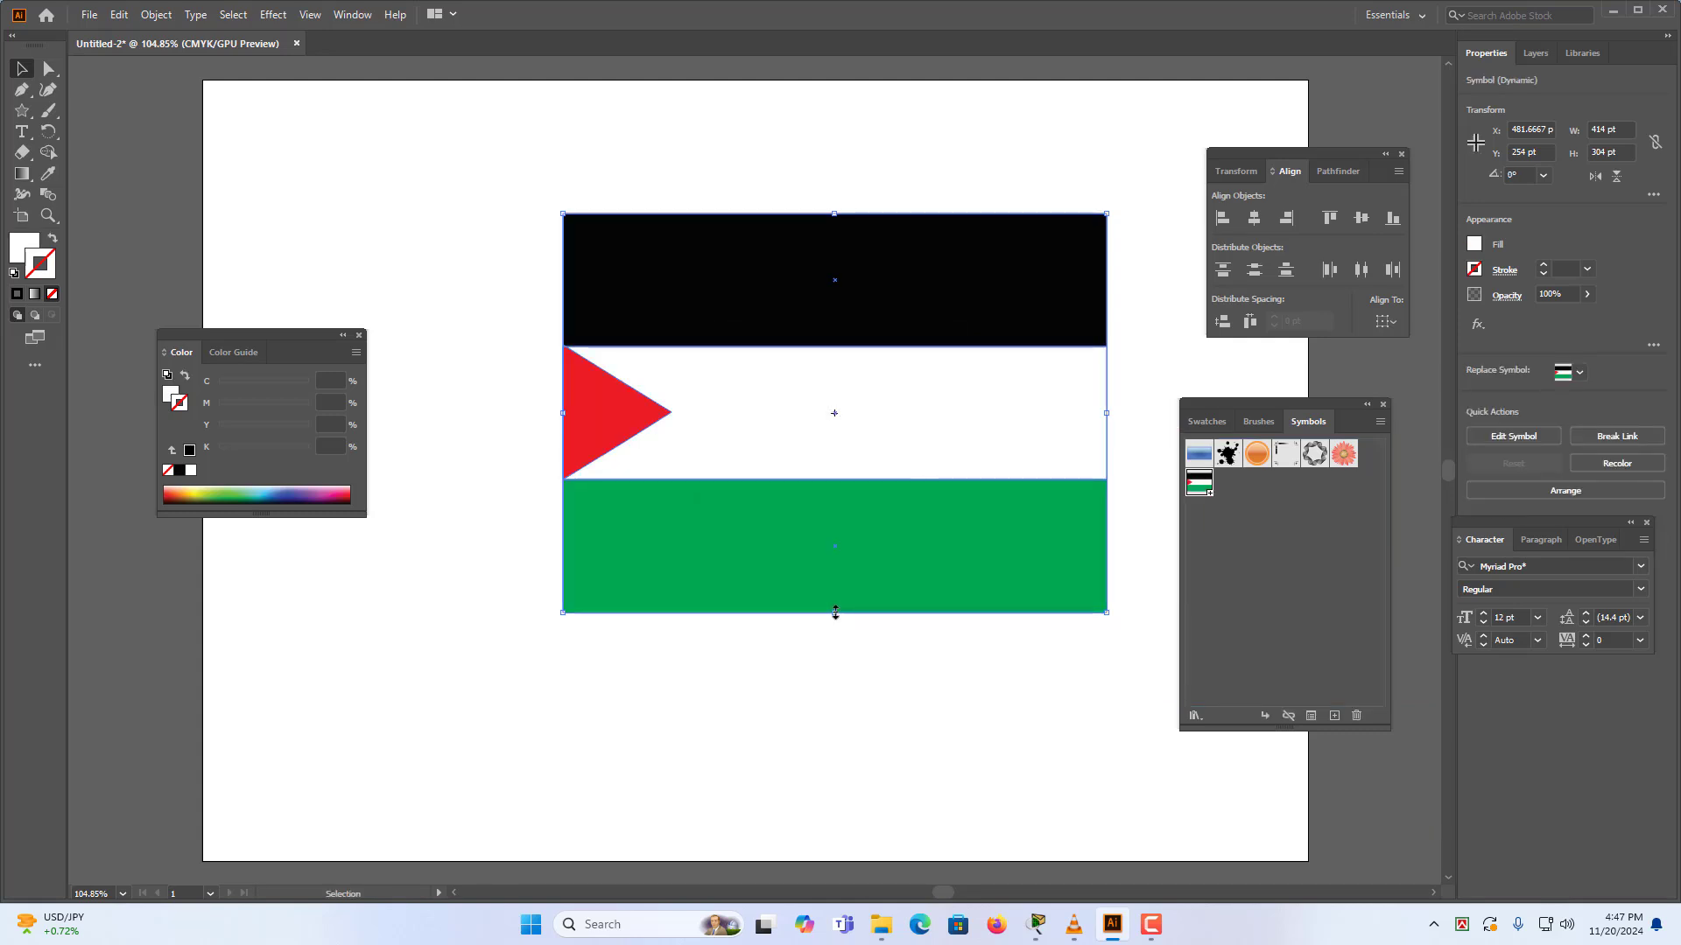
Delete the flag from the artboard and close the Color panel.
{"action": "left_click", "coordinate": [532, 152]}
{"action": "left_click_drag", "start_coordinate": [532, 152], "coordinate": [998, 638]}
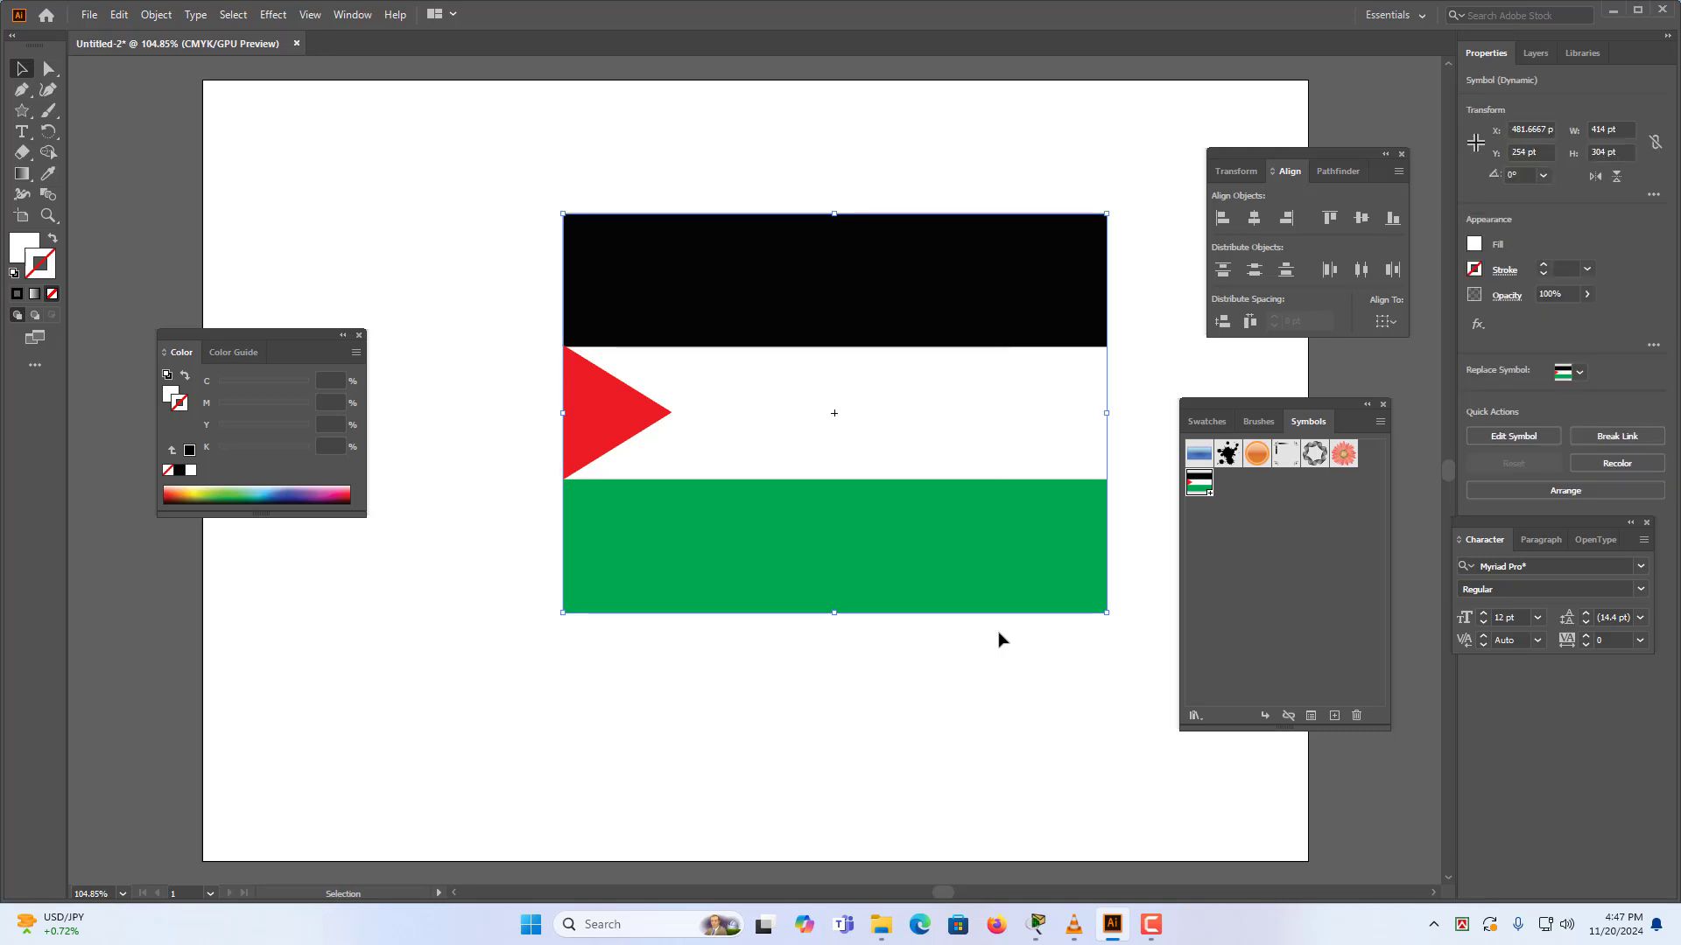
{"action": "key", "text": "Delete"}
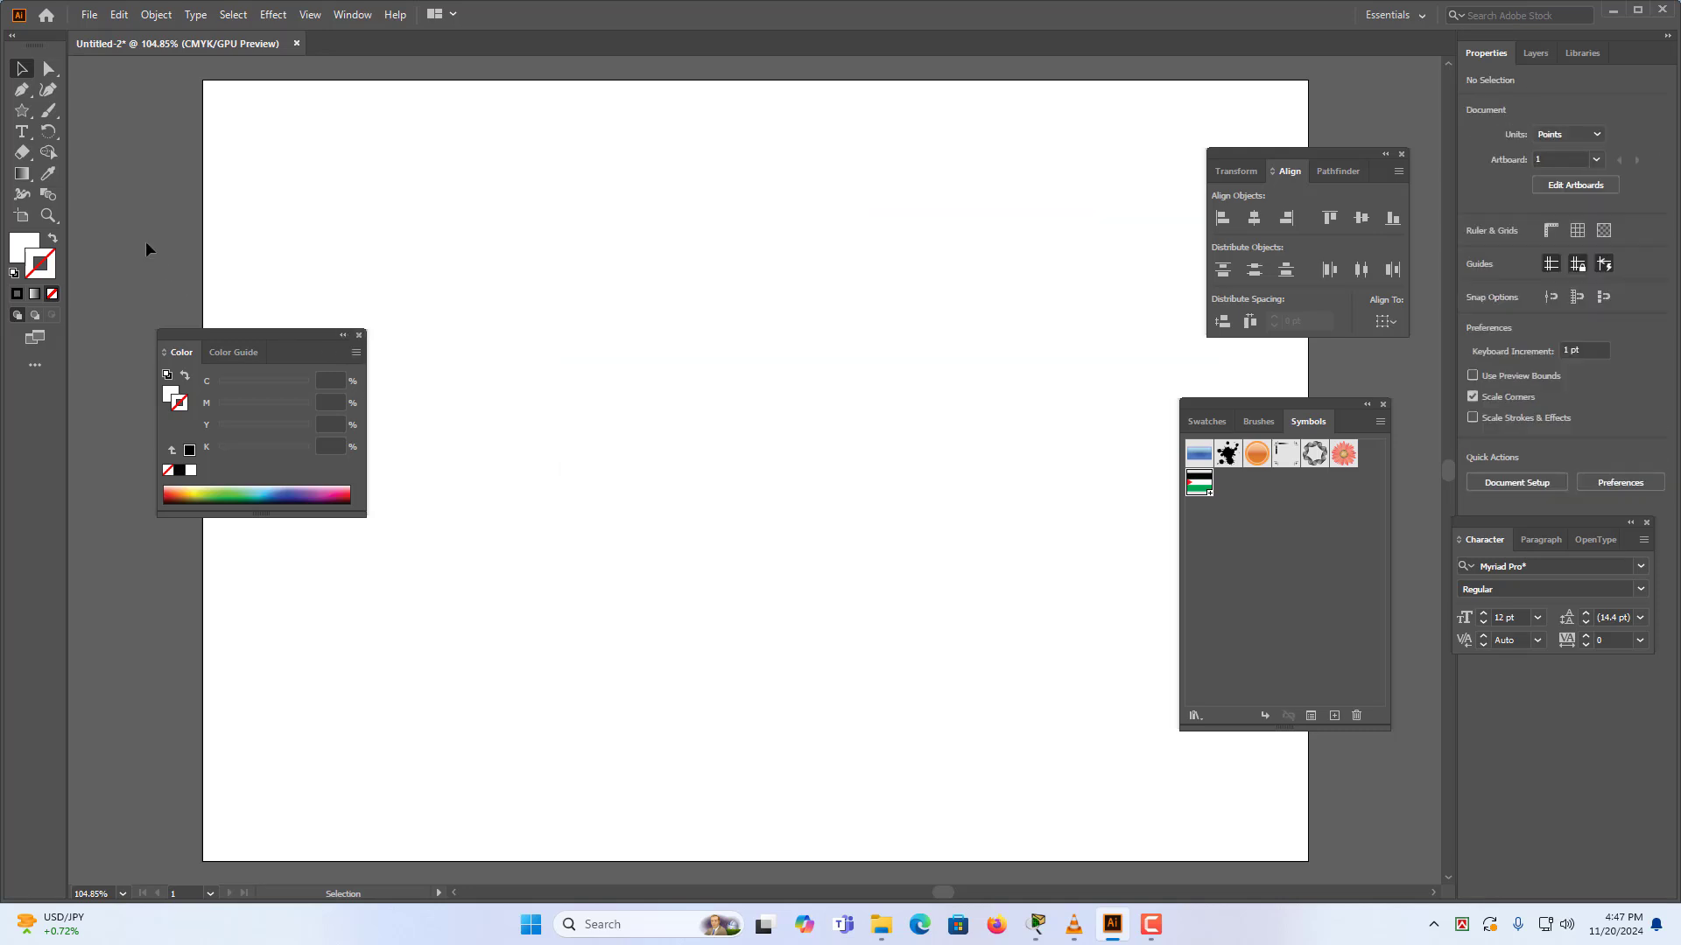
{"action": "left_click", "coordinate": [358, 335]}
Draw a straight horizontal line about 663 pt long across the middle of the artboard with the Pen tool.
{"action": "left_click", "coordinate": [21, 90]}
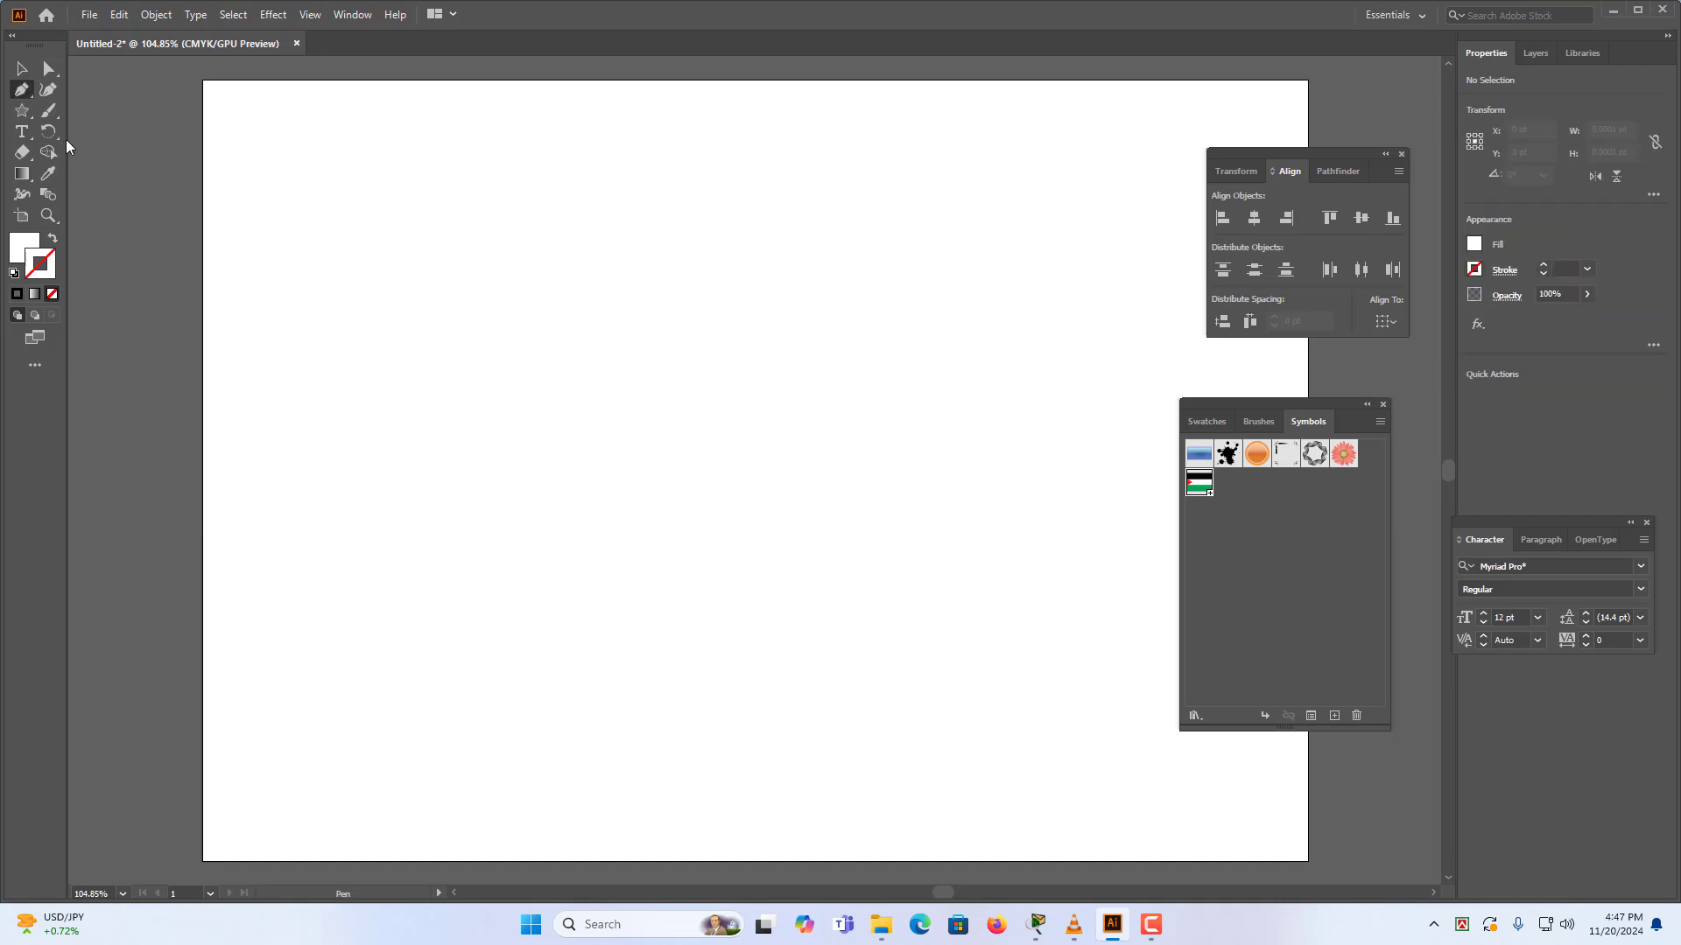
{"action": "left_click", "coordinate": [251, 450]}
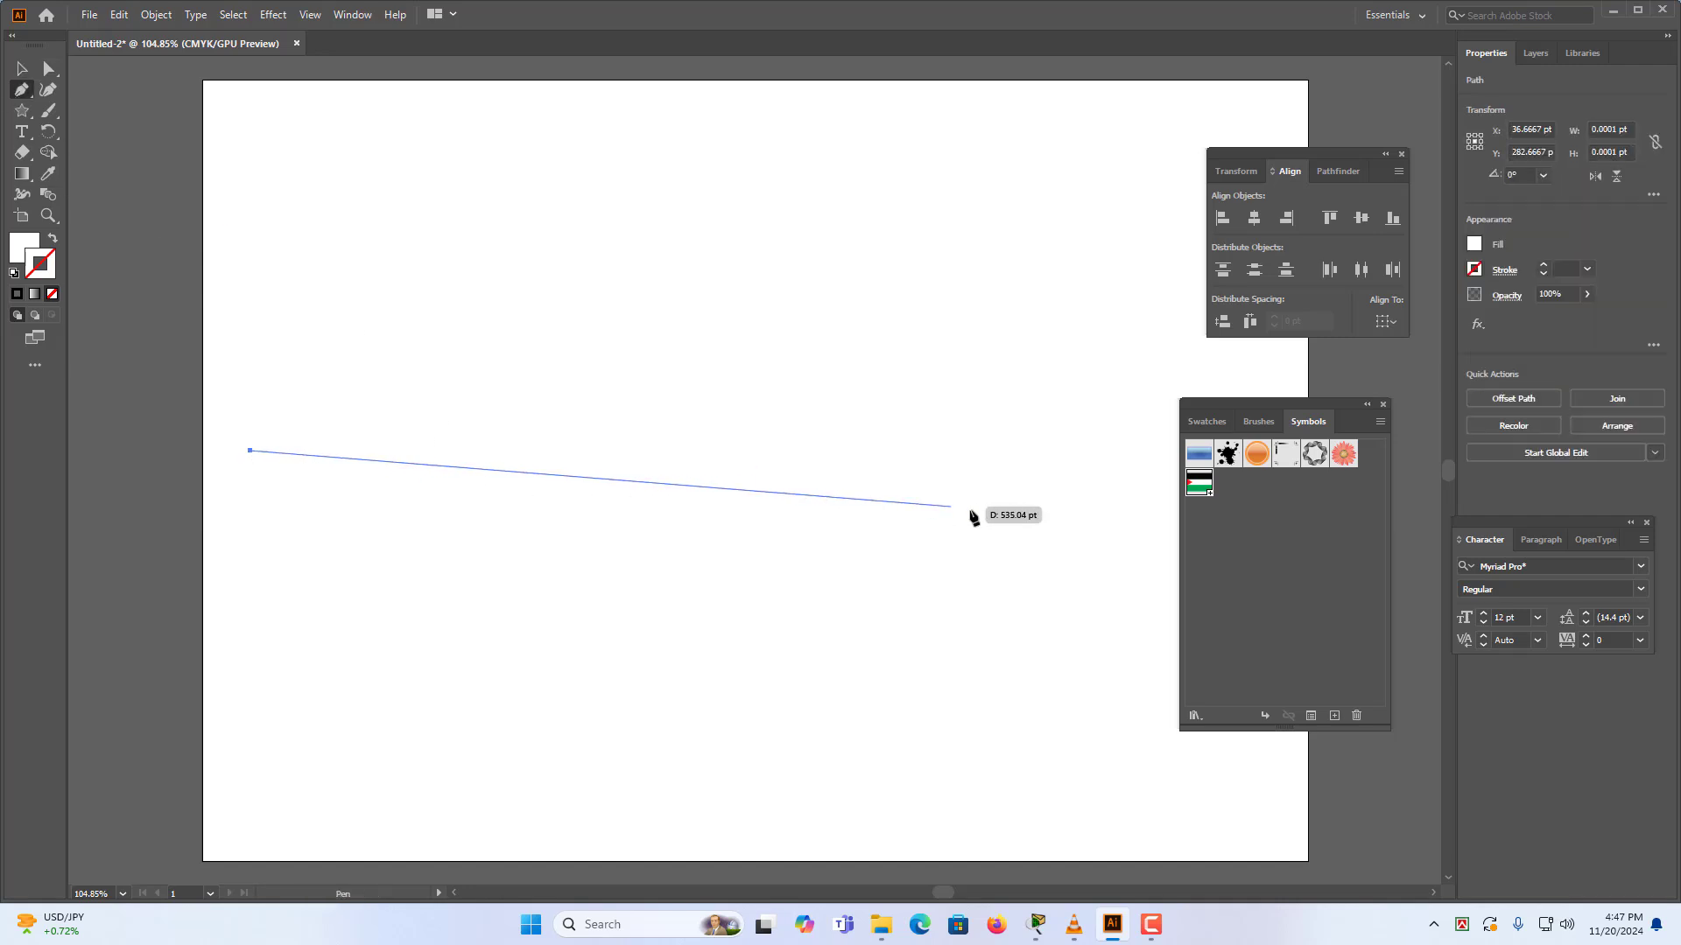
{"action": "left_click", "coordinate": [1122, 452], "text": "shift"}
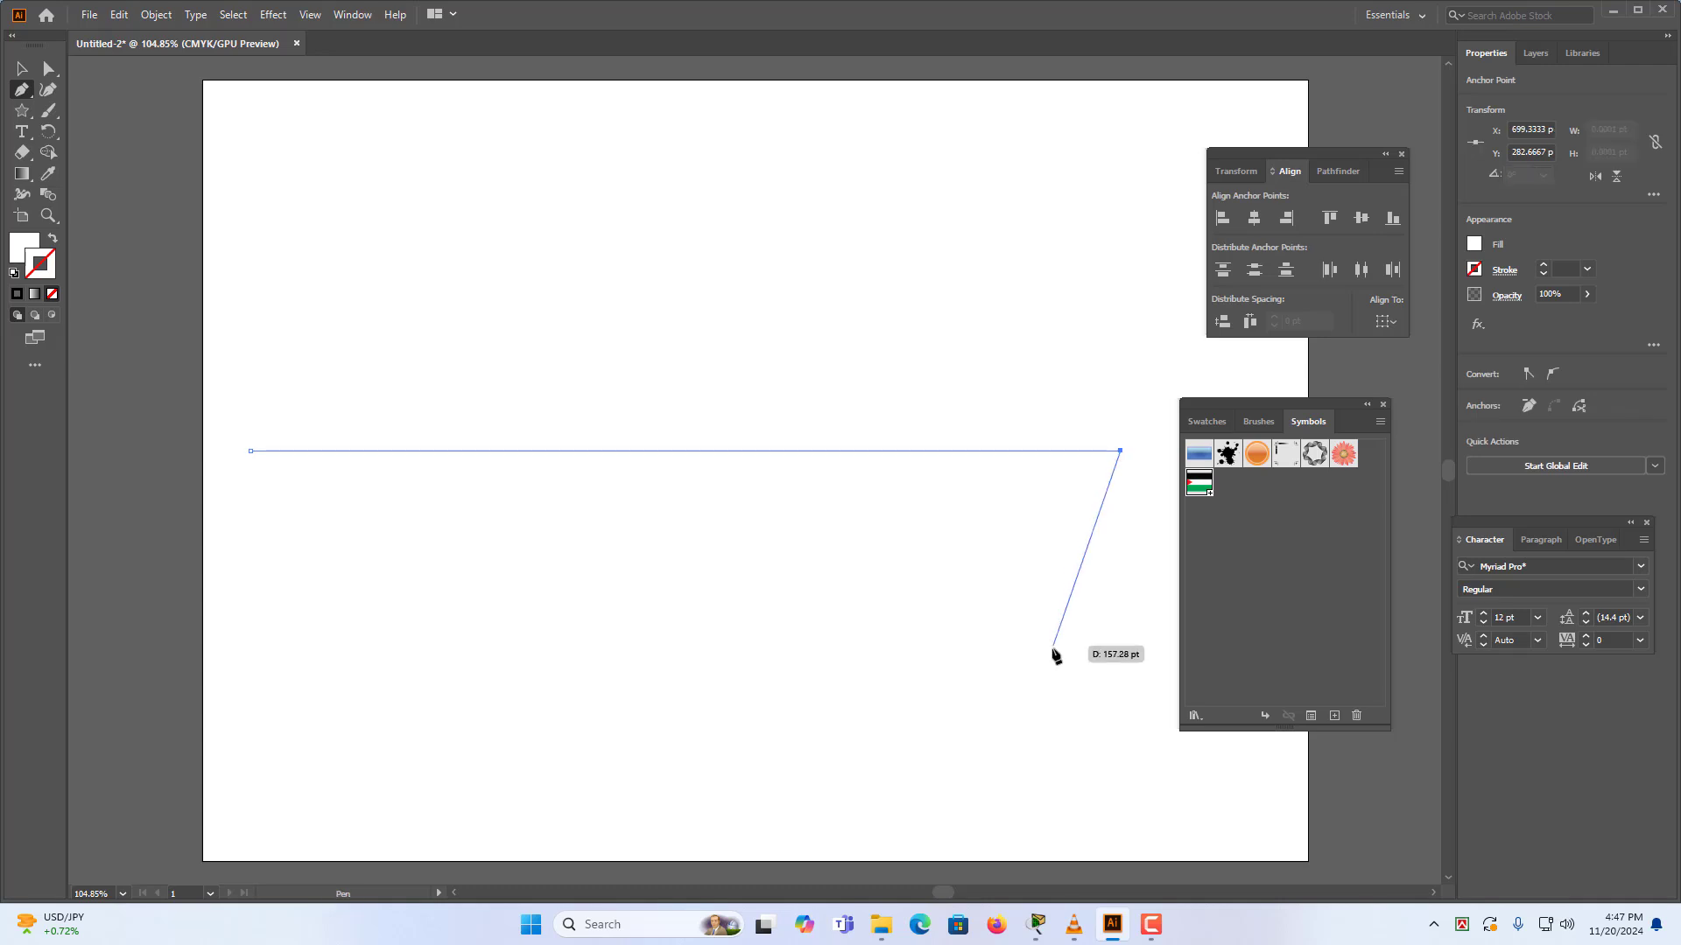
{"action": "key", "text": "Escape"}
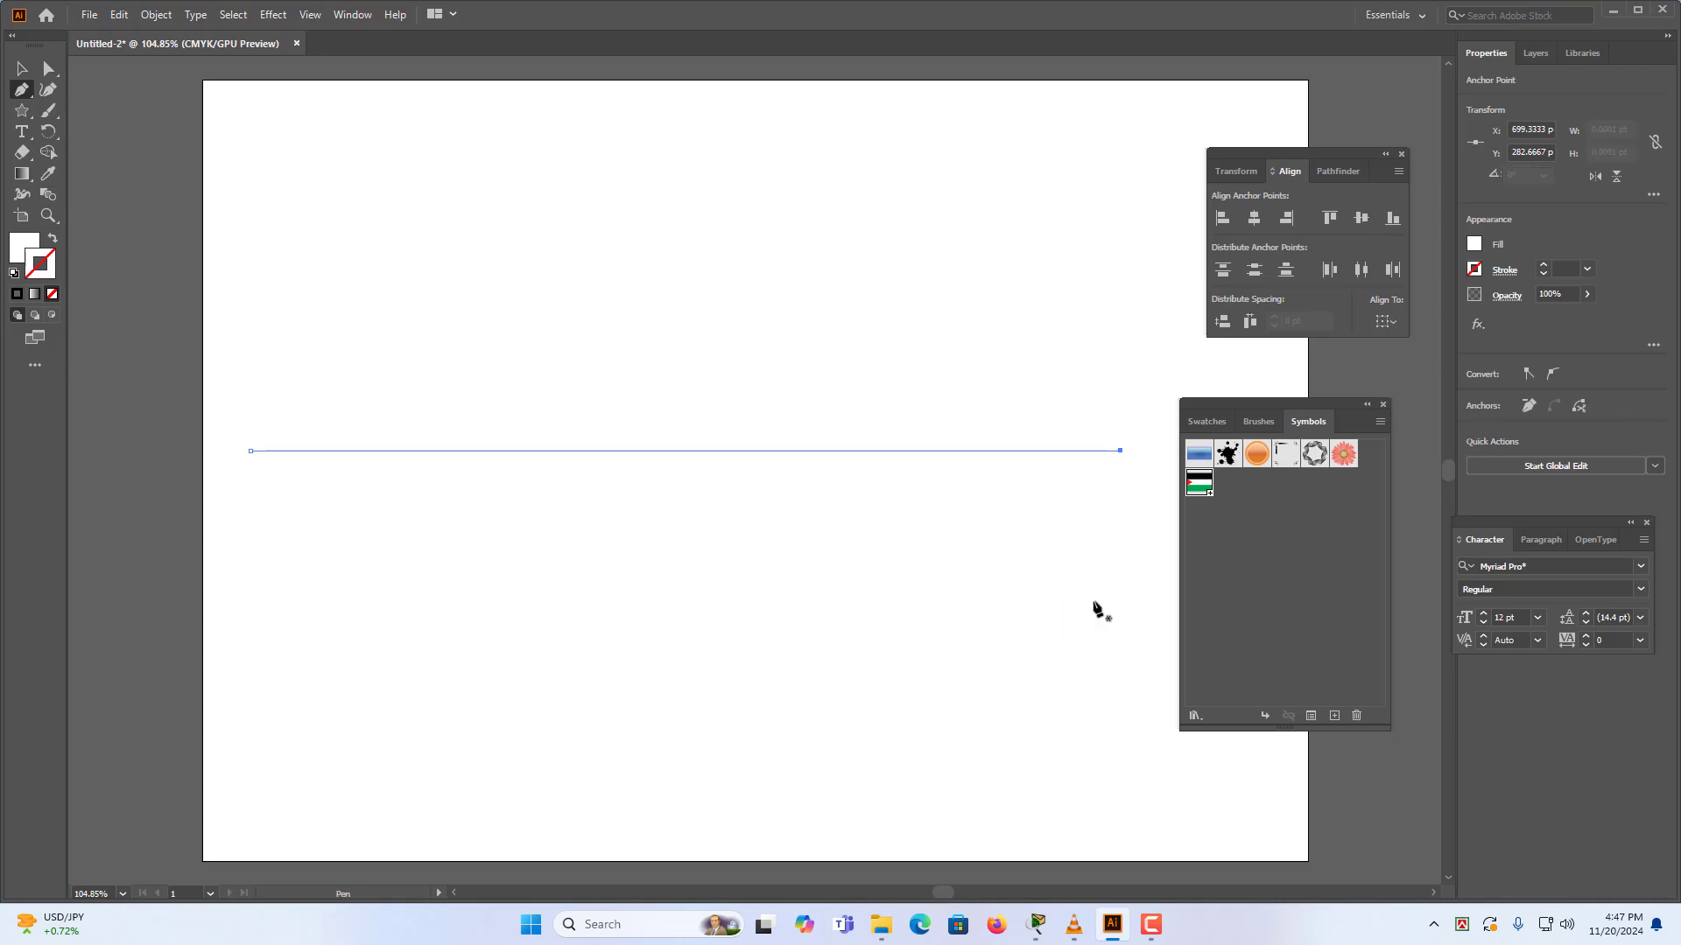
Select the horizontal line and give it a 2 pt black stroke.
{"action": "left_click", "coordinate": [21, 70]}
{"action": "key", "text": "Delete"}
{"action": "left_click_drag", "start_coordinate": [379, 365], "coordinate": [578, 603]}
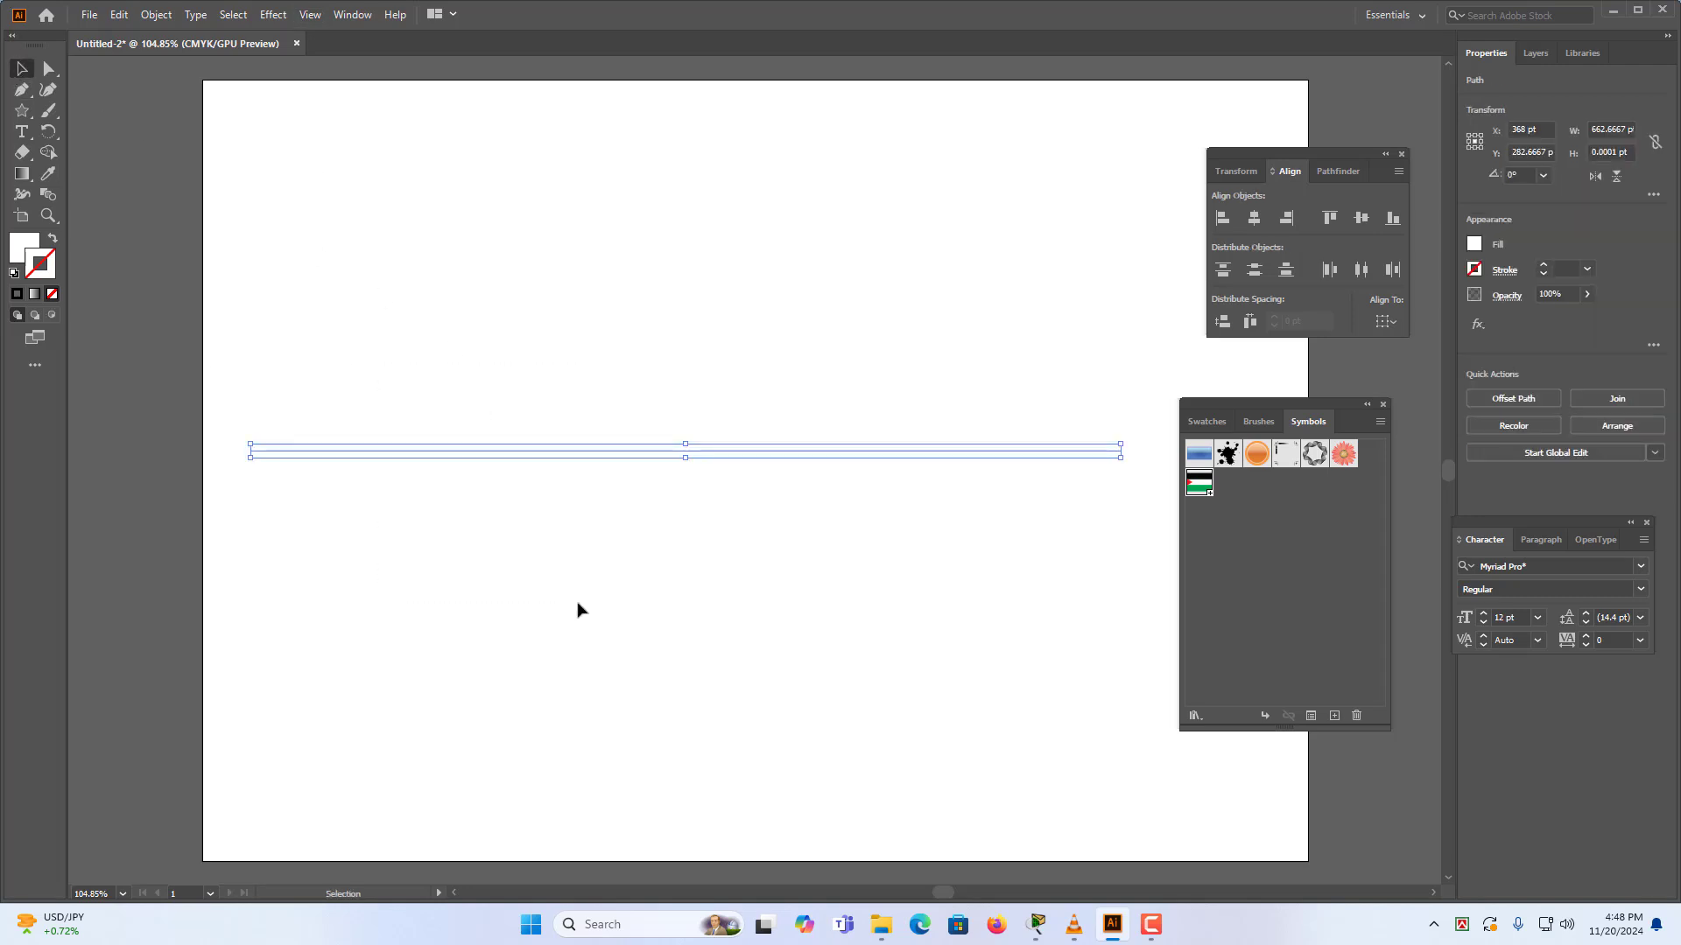
{"action": "left_click", "coordinate": [1543, 269]}
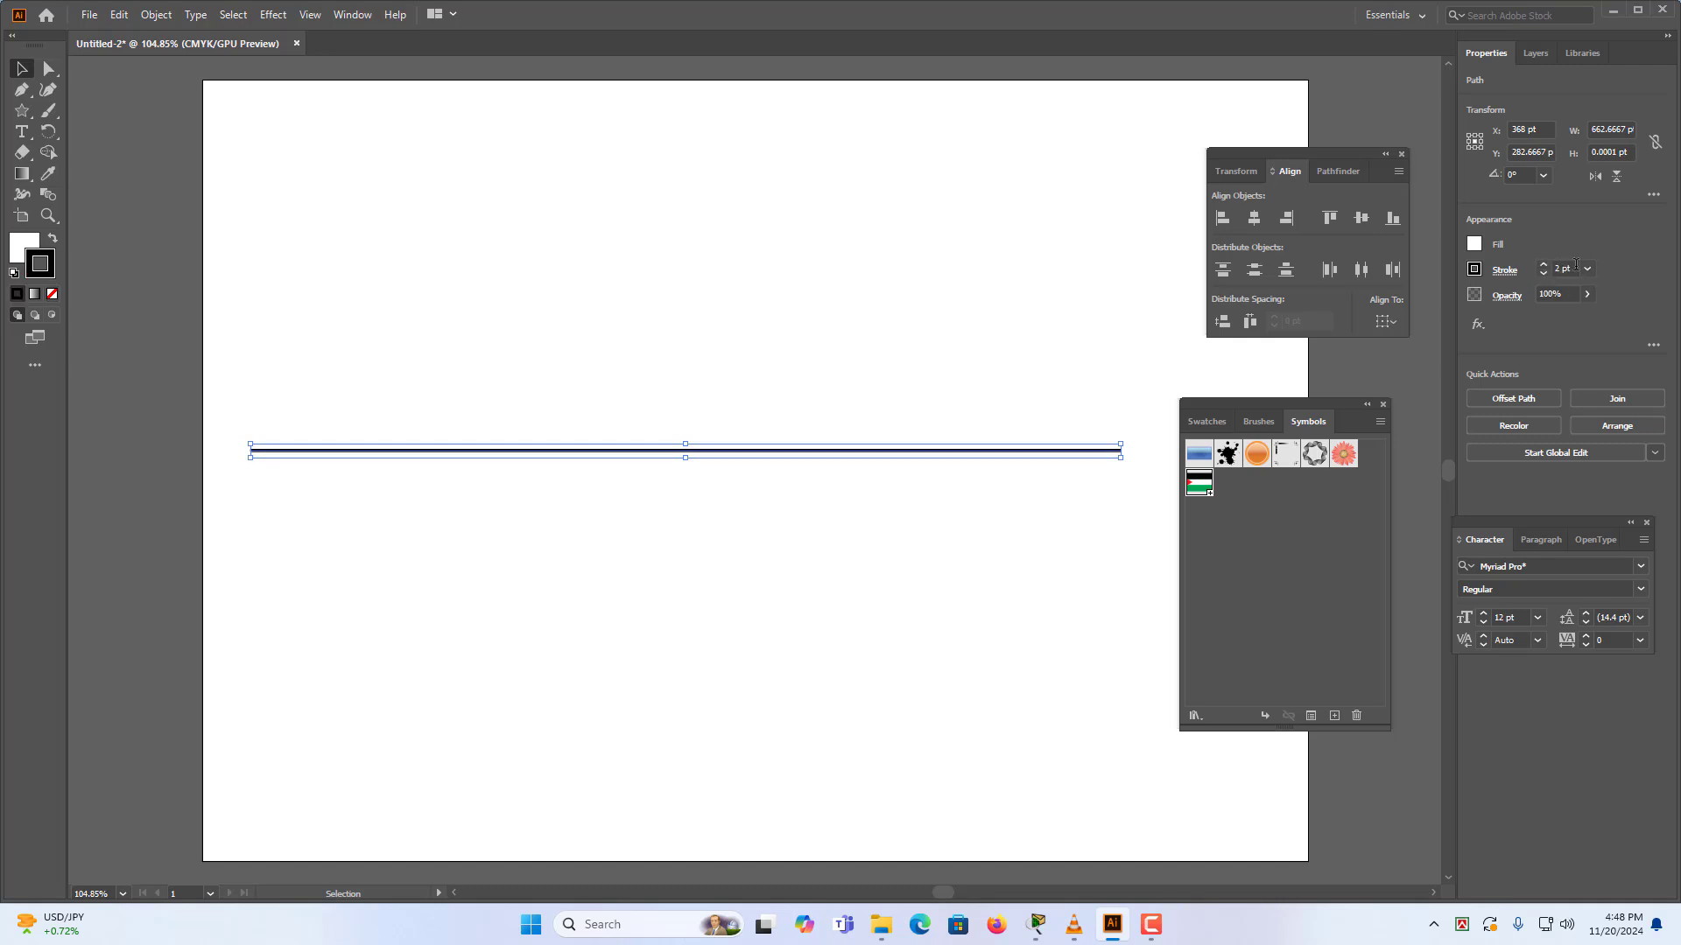
{"action": "left_click", "coordinate": [1567, 268]}
{"action": "left_click", "coordinate": [1566, 267]}
Display the Stroke panel, place it near the artboard's upper-left corner, and set the line's stroke weight to 1 pt.
{"action": "left_click", "coordinate": [341, 15]}
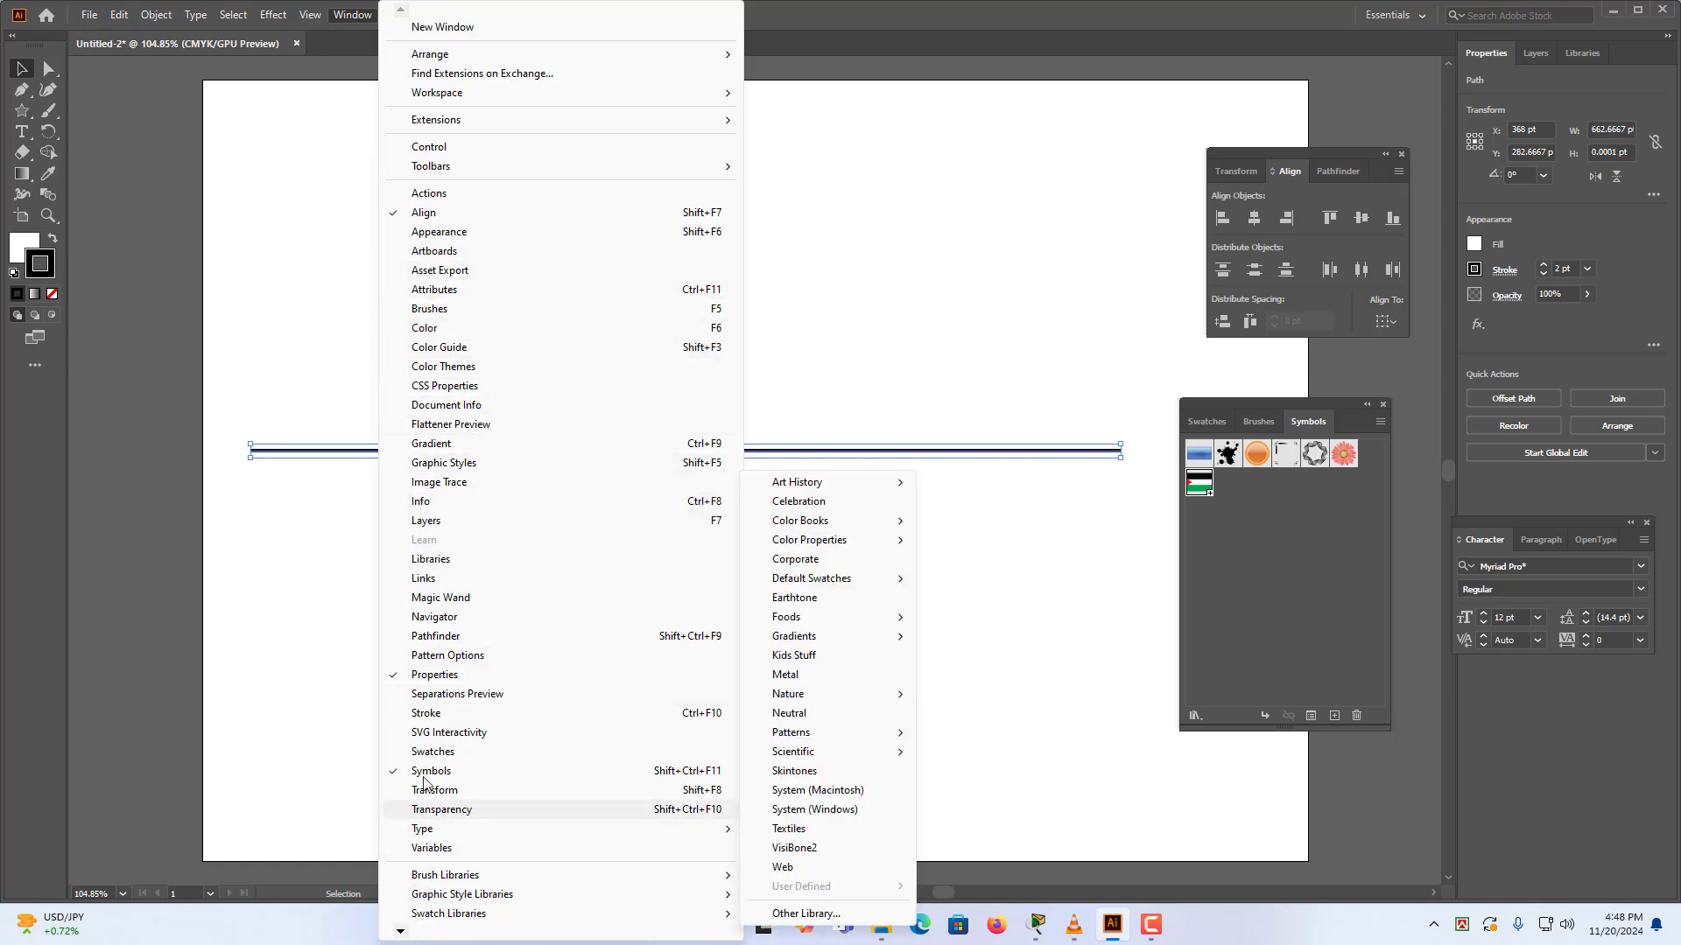
{"action": "left_click", "coordinate": [429, 713]}
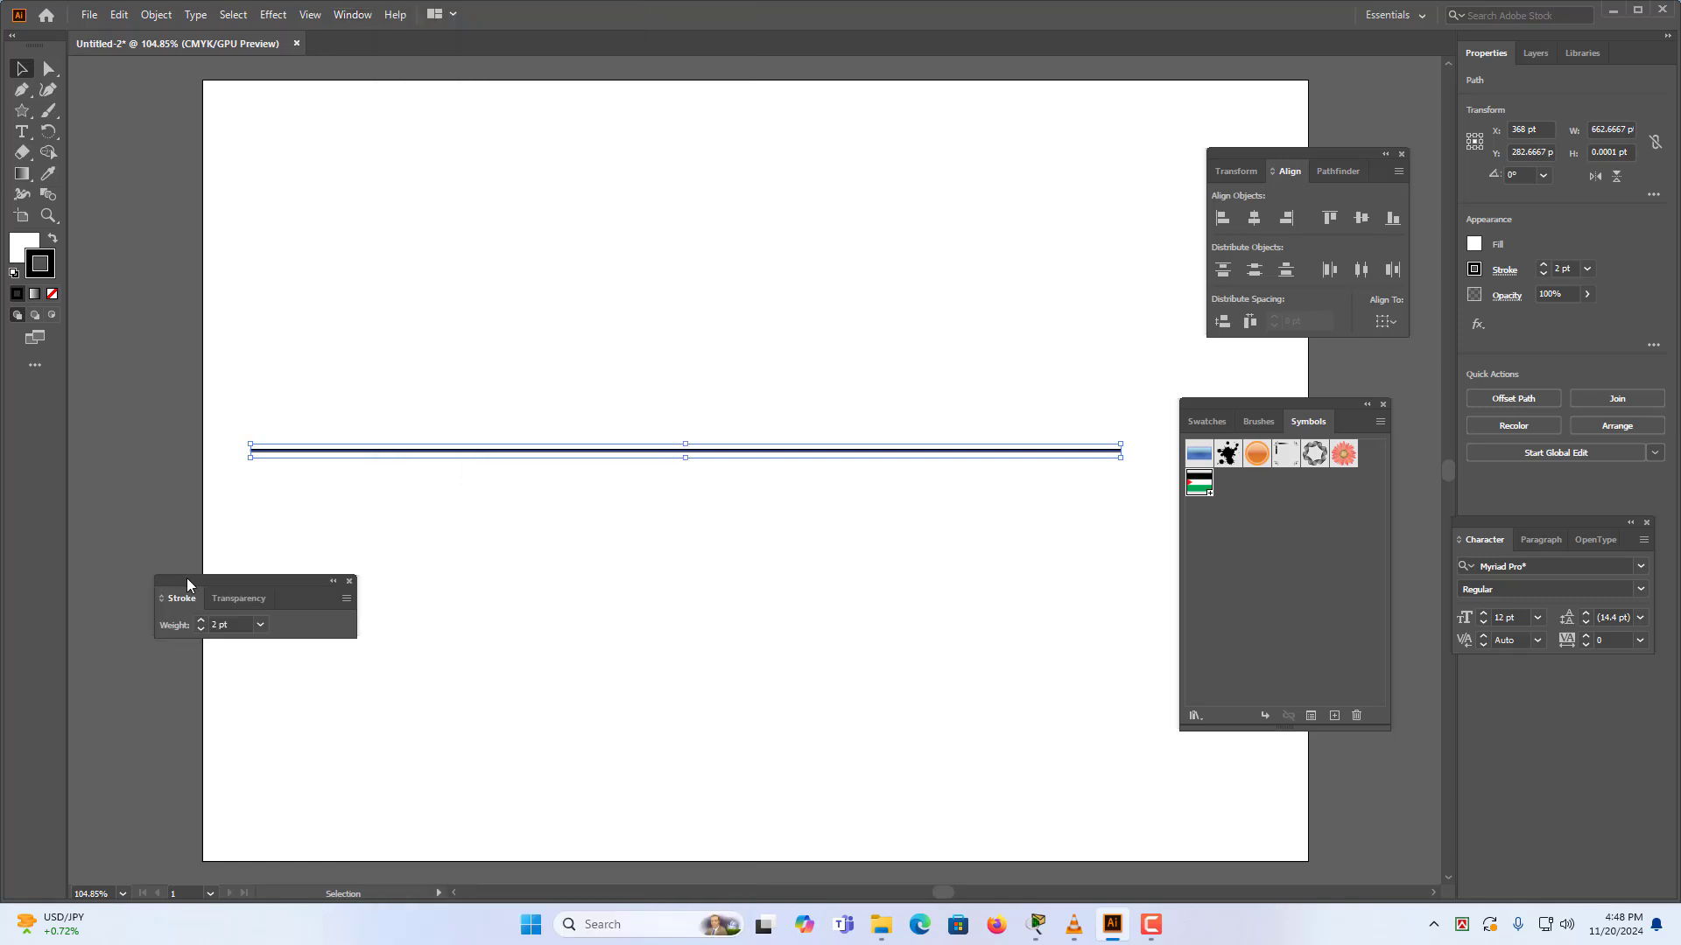
{"action": "left_click_drag", "start_coordinate": [187, 584], "coordinate": [160, 154]}
{"action": "left_click", "coordinate": [174, 191]}
{"action": "left_click", "coordinate": [174, 191]}
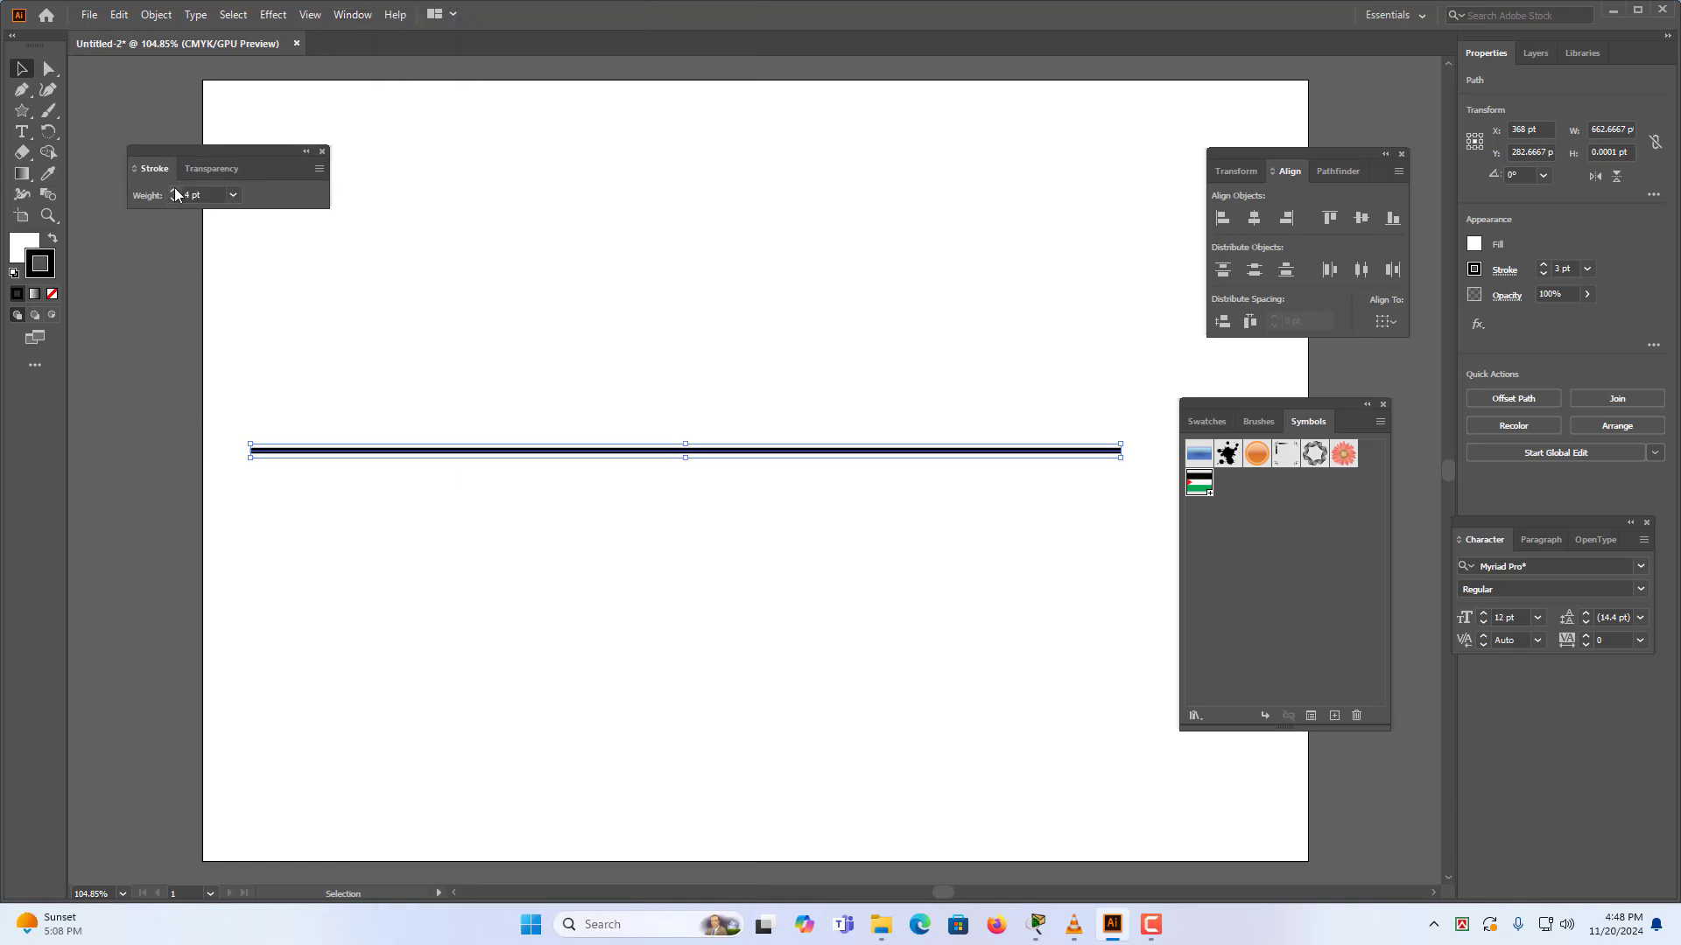
{"action": "left_click", "coordinate": [173, 199]}
{"action": "left_click", "coordinate": [173, 199]}
{"action": "left_click", "coordinate": [173, 198]}
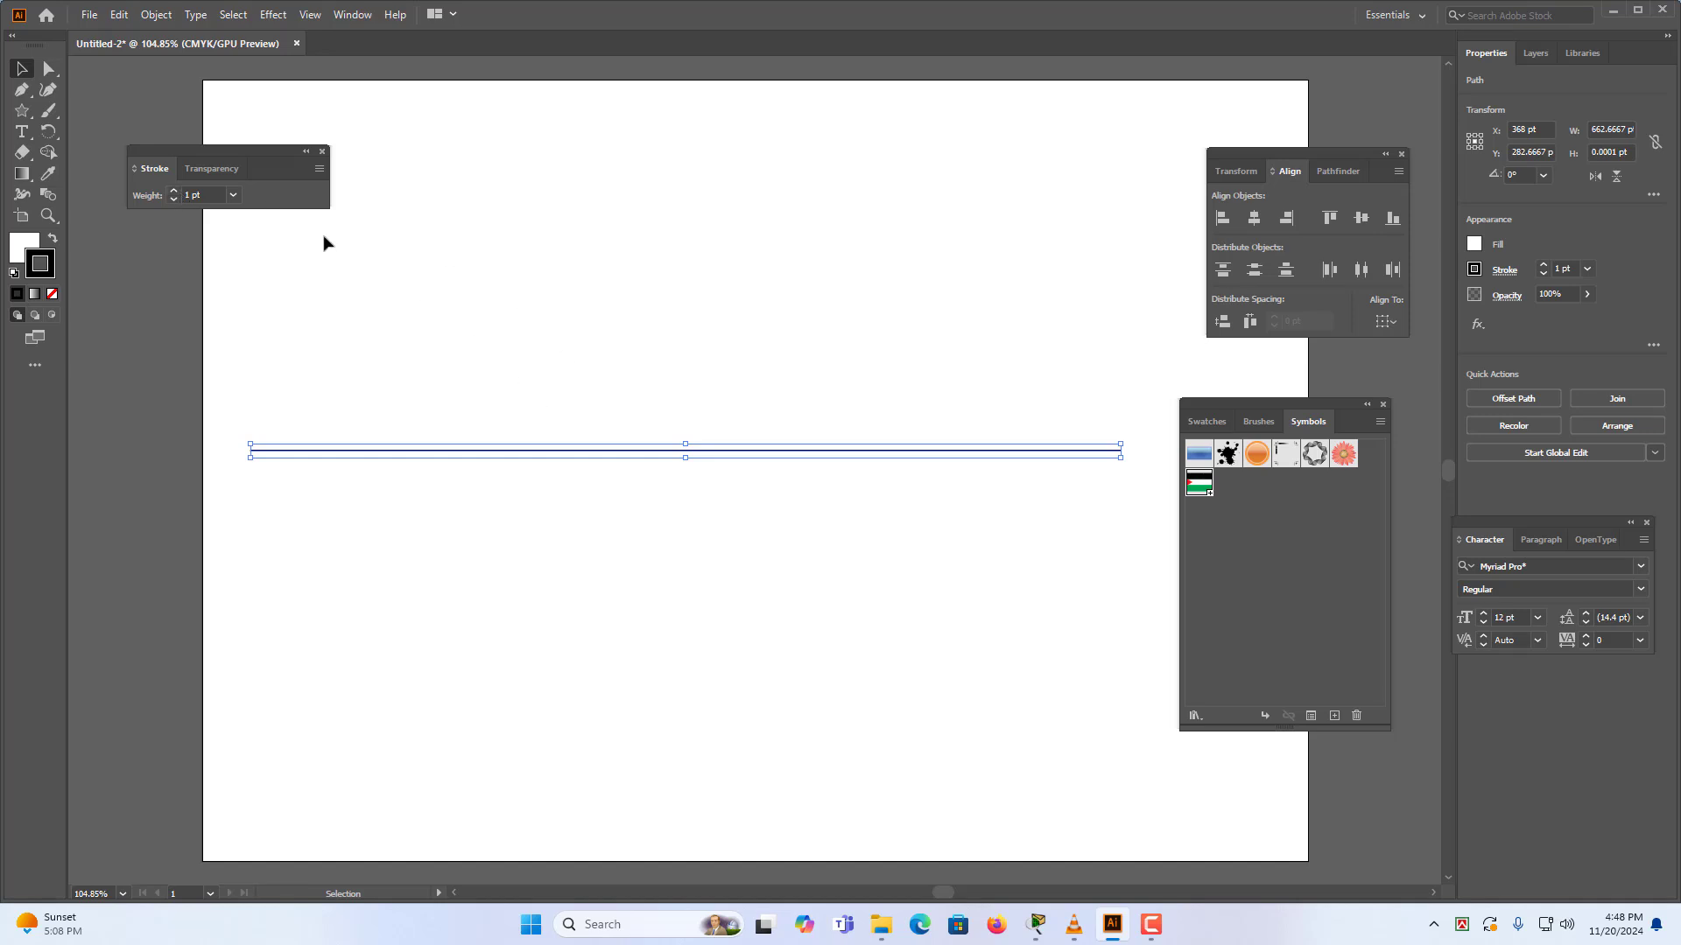
Start a Zig Zag distortion effect on the horizontal line, choose smooth points, and move the options dialog toward the artboard's centre.
{"action": "left_click", "coordinate": [272, 15]}
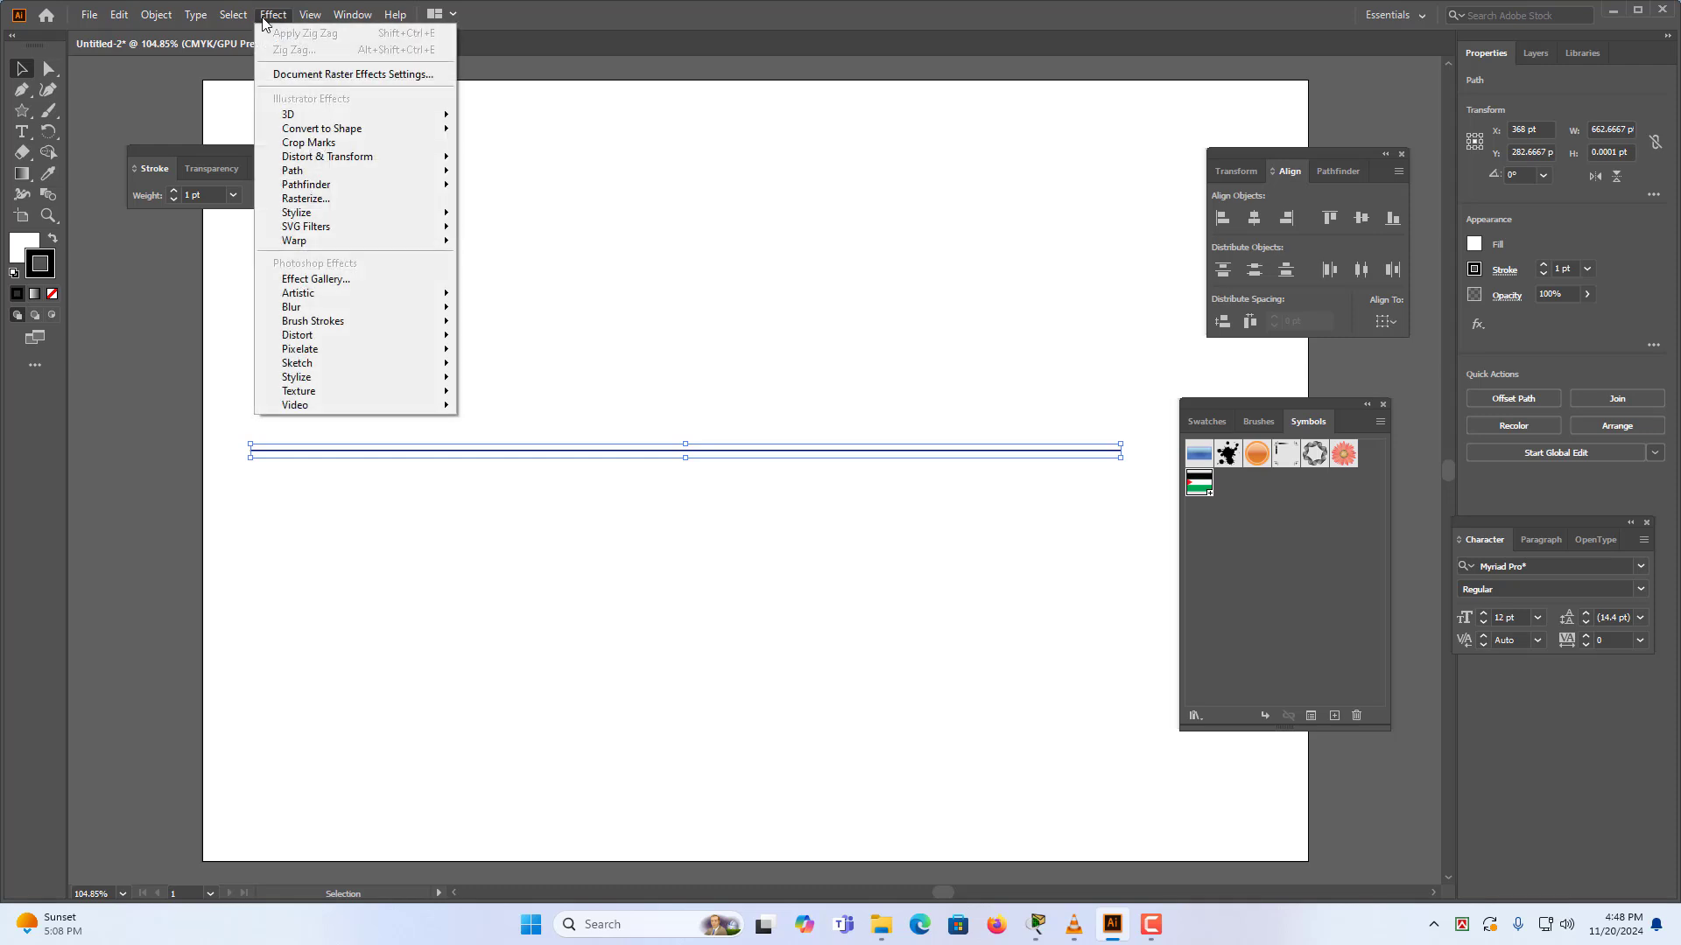
{"action": "mouse_move", "coordinate": [363, 214]}
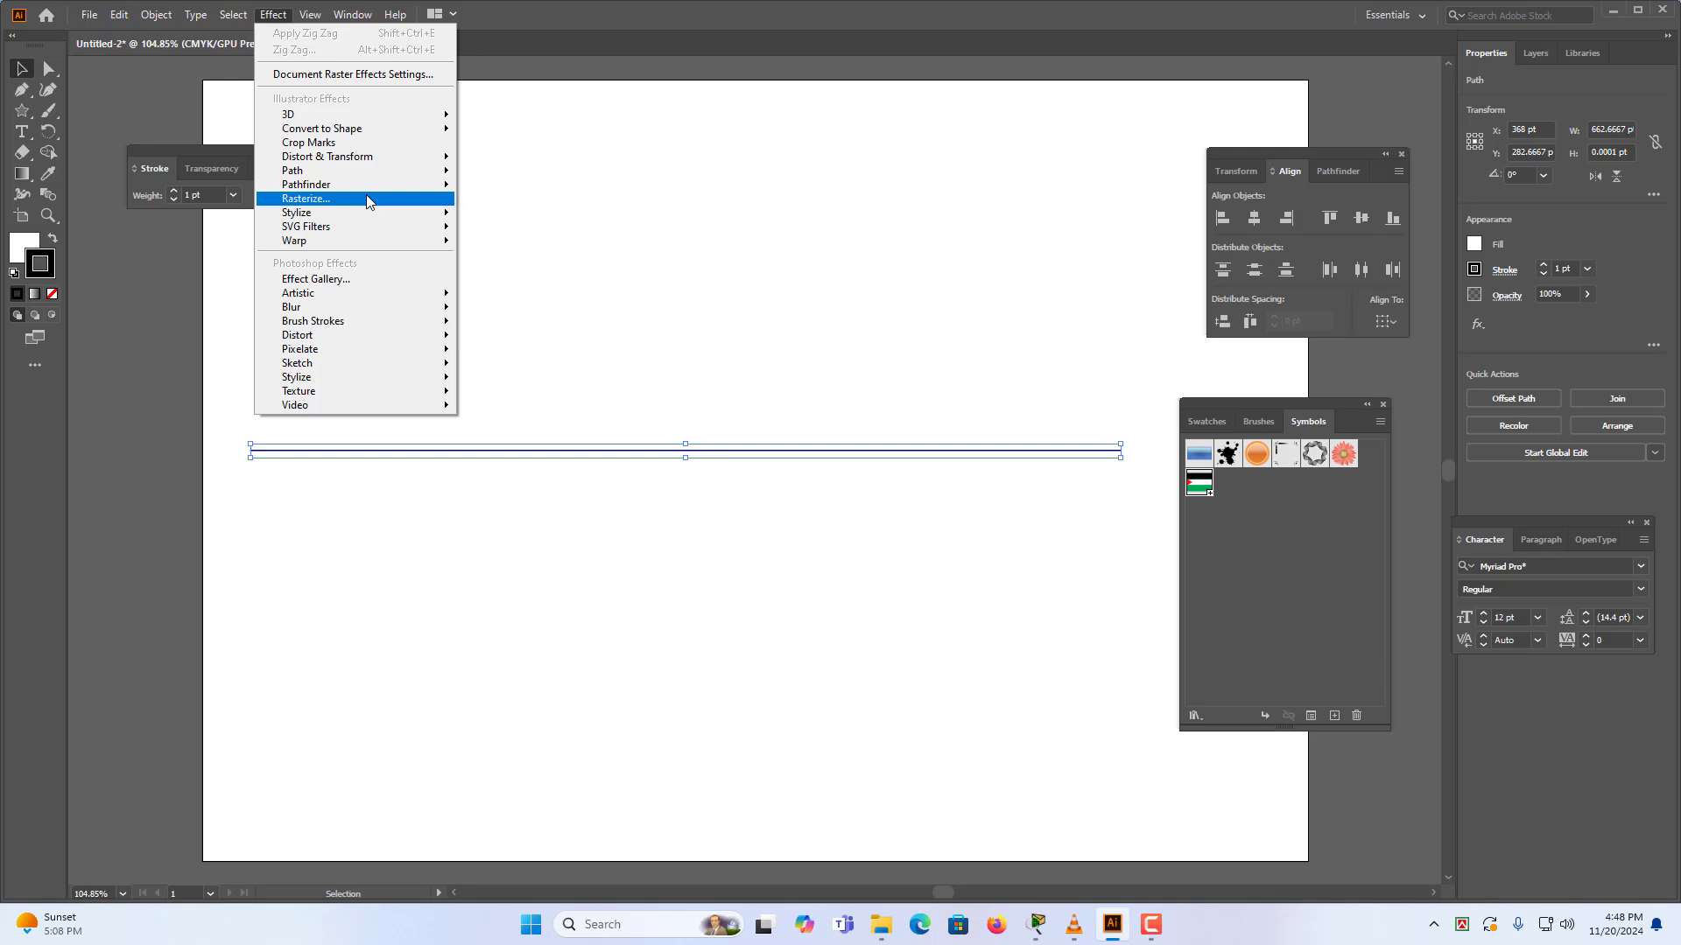
{"action": "mouse_move", "coordinate": [379, 159]}
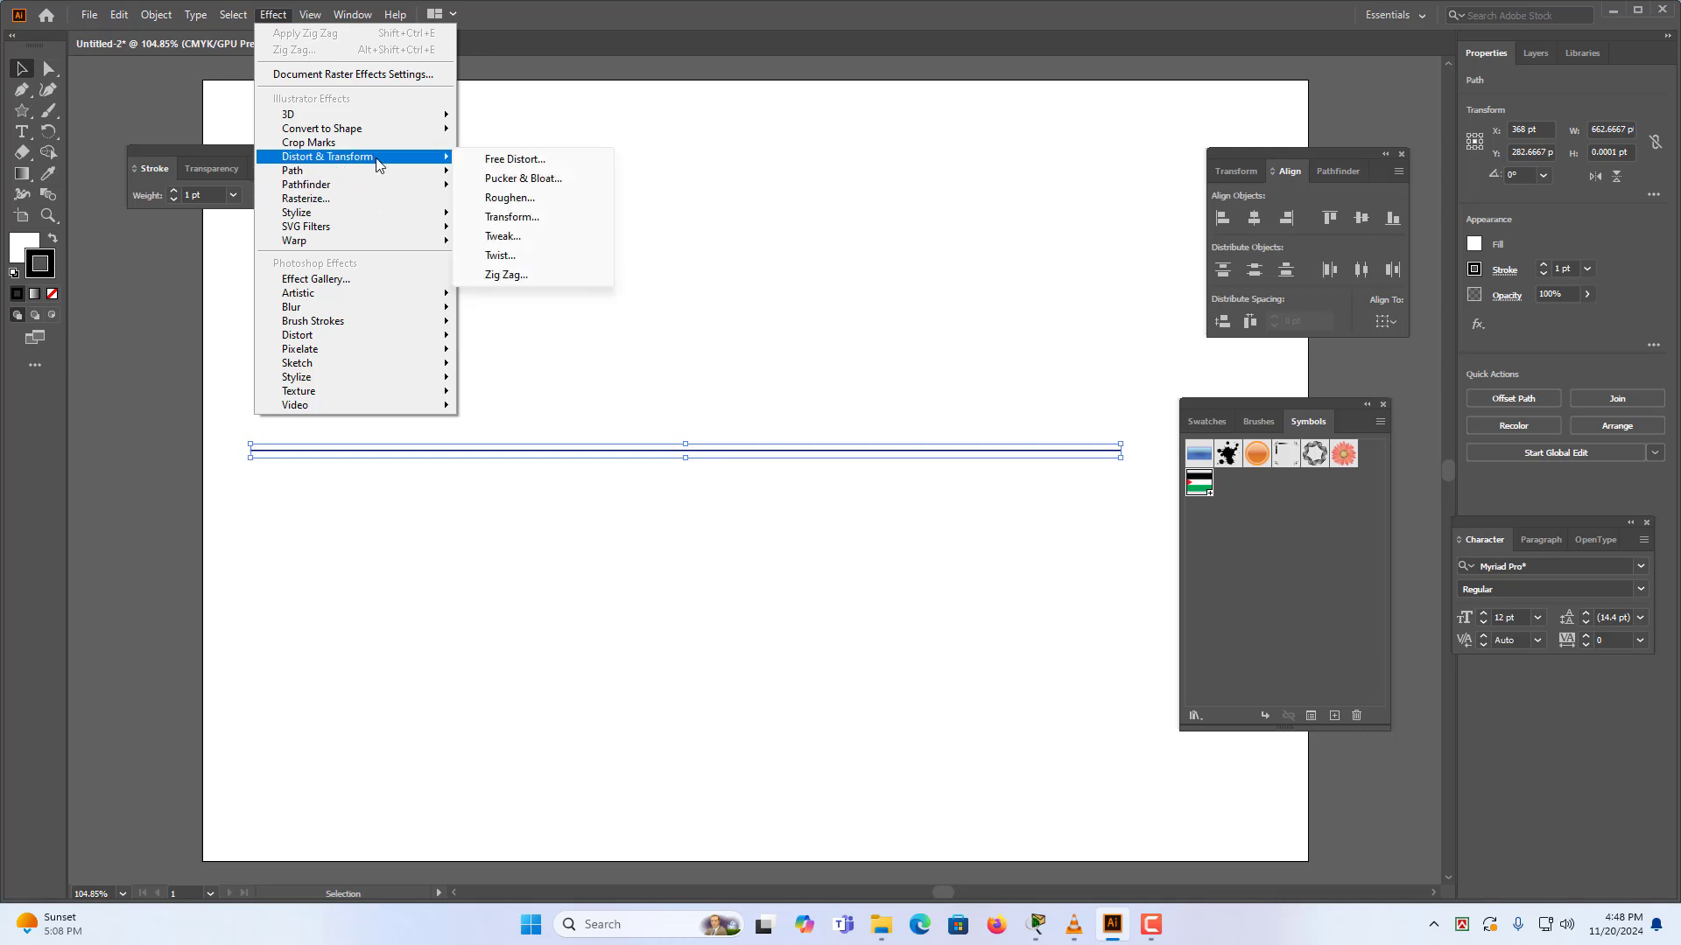
{"action": "left_click", "coordinate": [506, 275]}
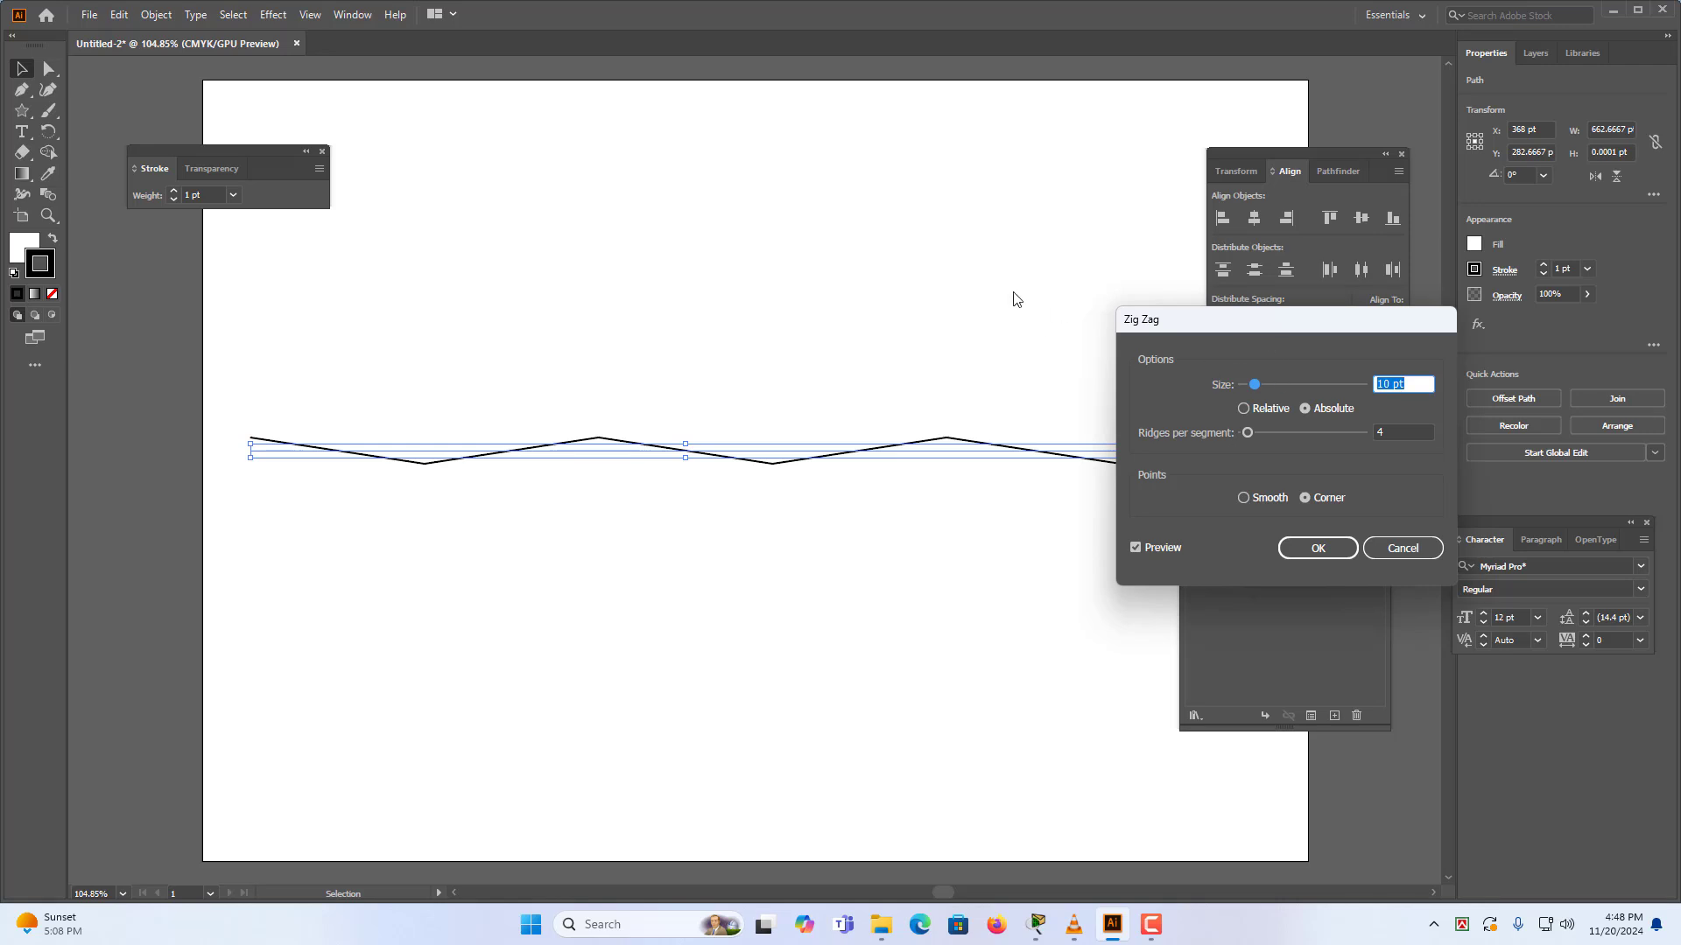
{"action": "left_click", "coordinate": [1259, 499]}
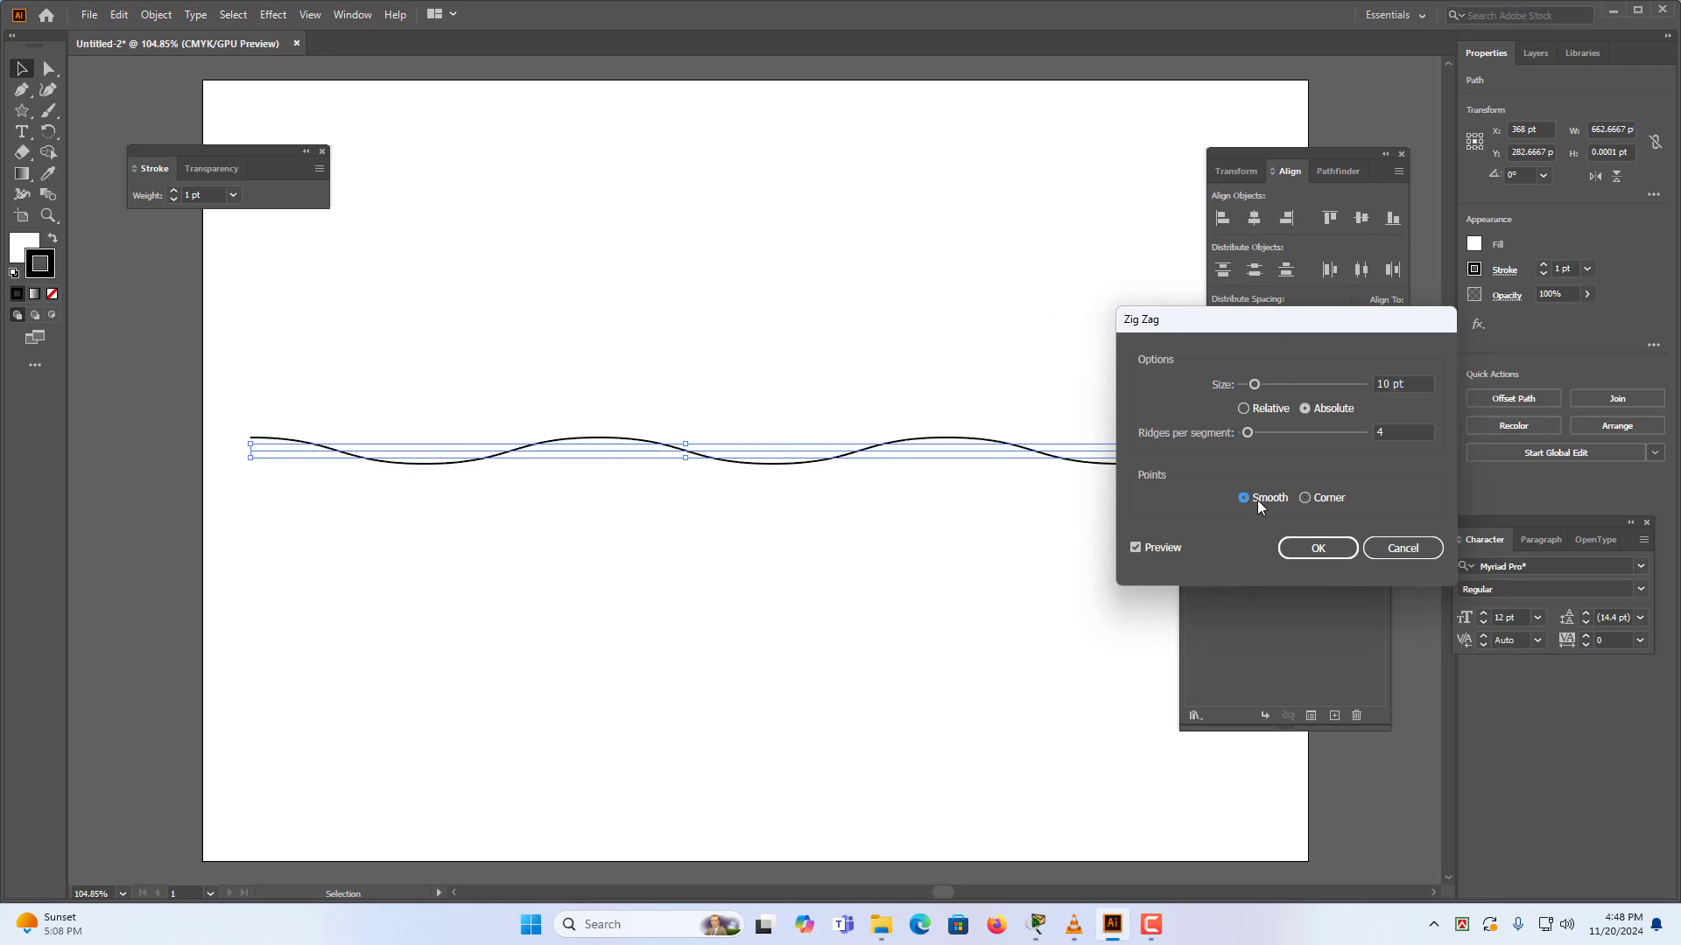
{"action": "left_click_drag", "start_coordinate": [1276, 337], "coordinate": [842, 221]}
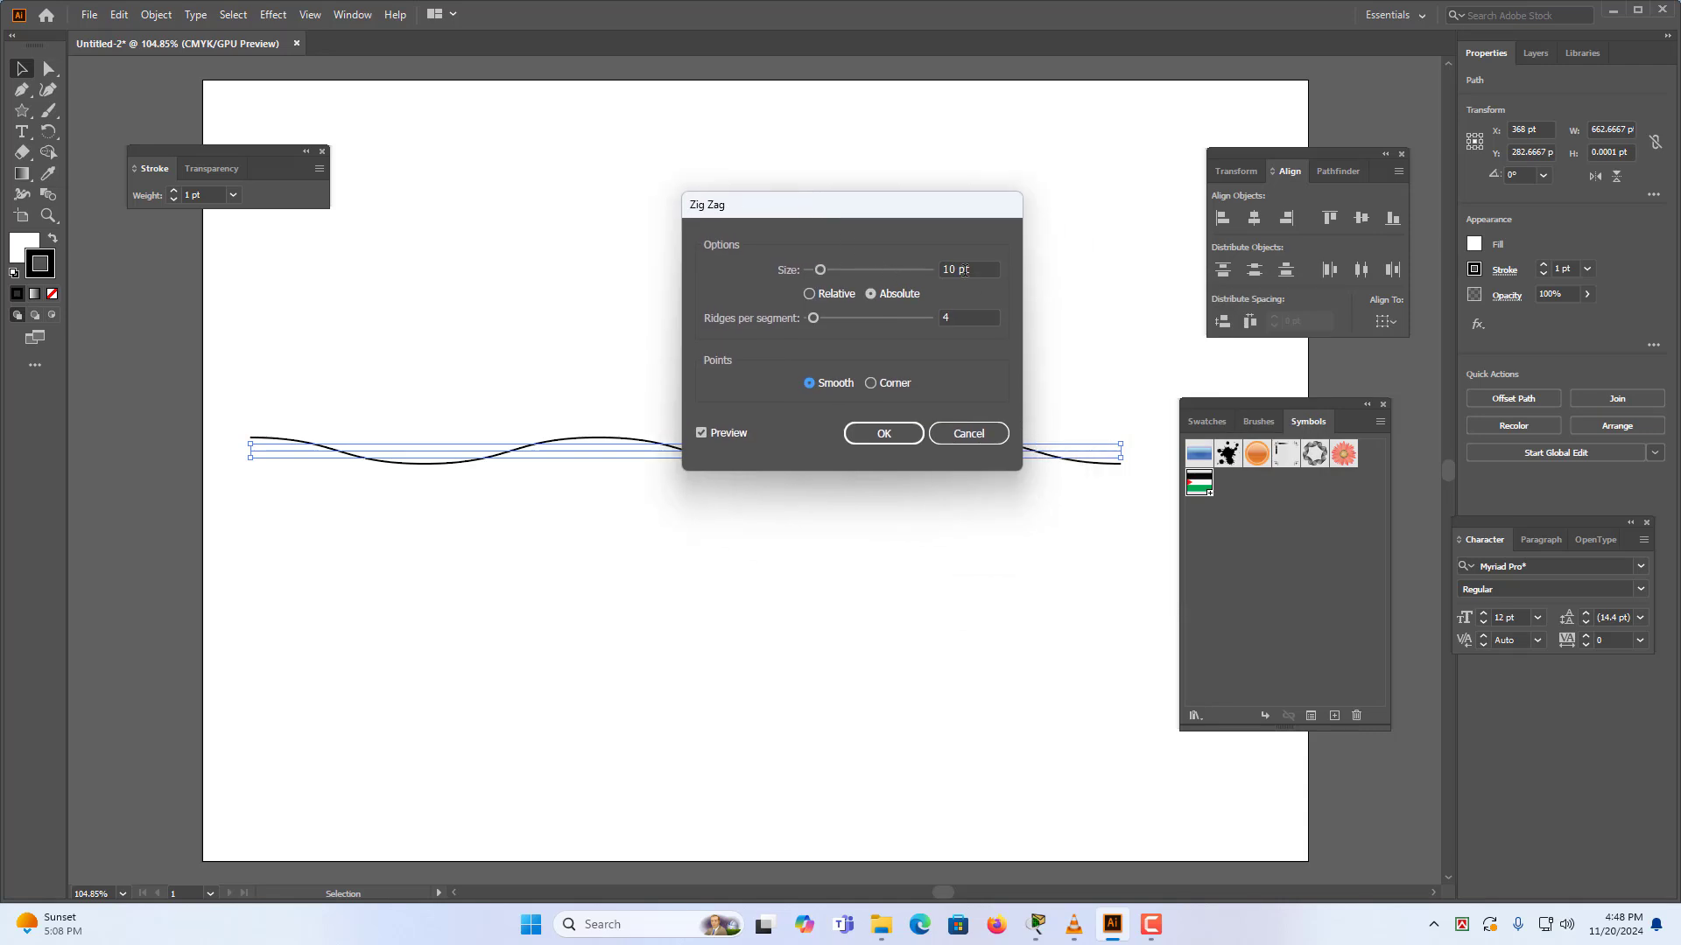
Set the Zig Zag size to 35 pt with 4 ridges per segment and apply the effect to the line.
{"action": "left_click", "coordinate": [979, 270]}
{"action": "double_click", "coordinate": [979, 270]}
{"action": "type", "text": "35"}
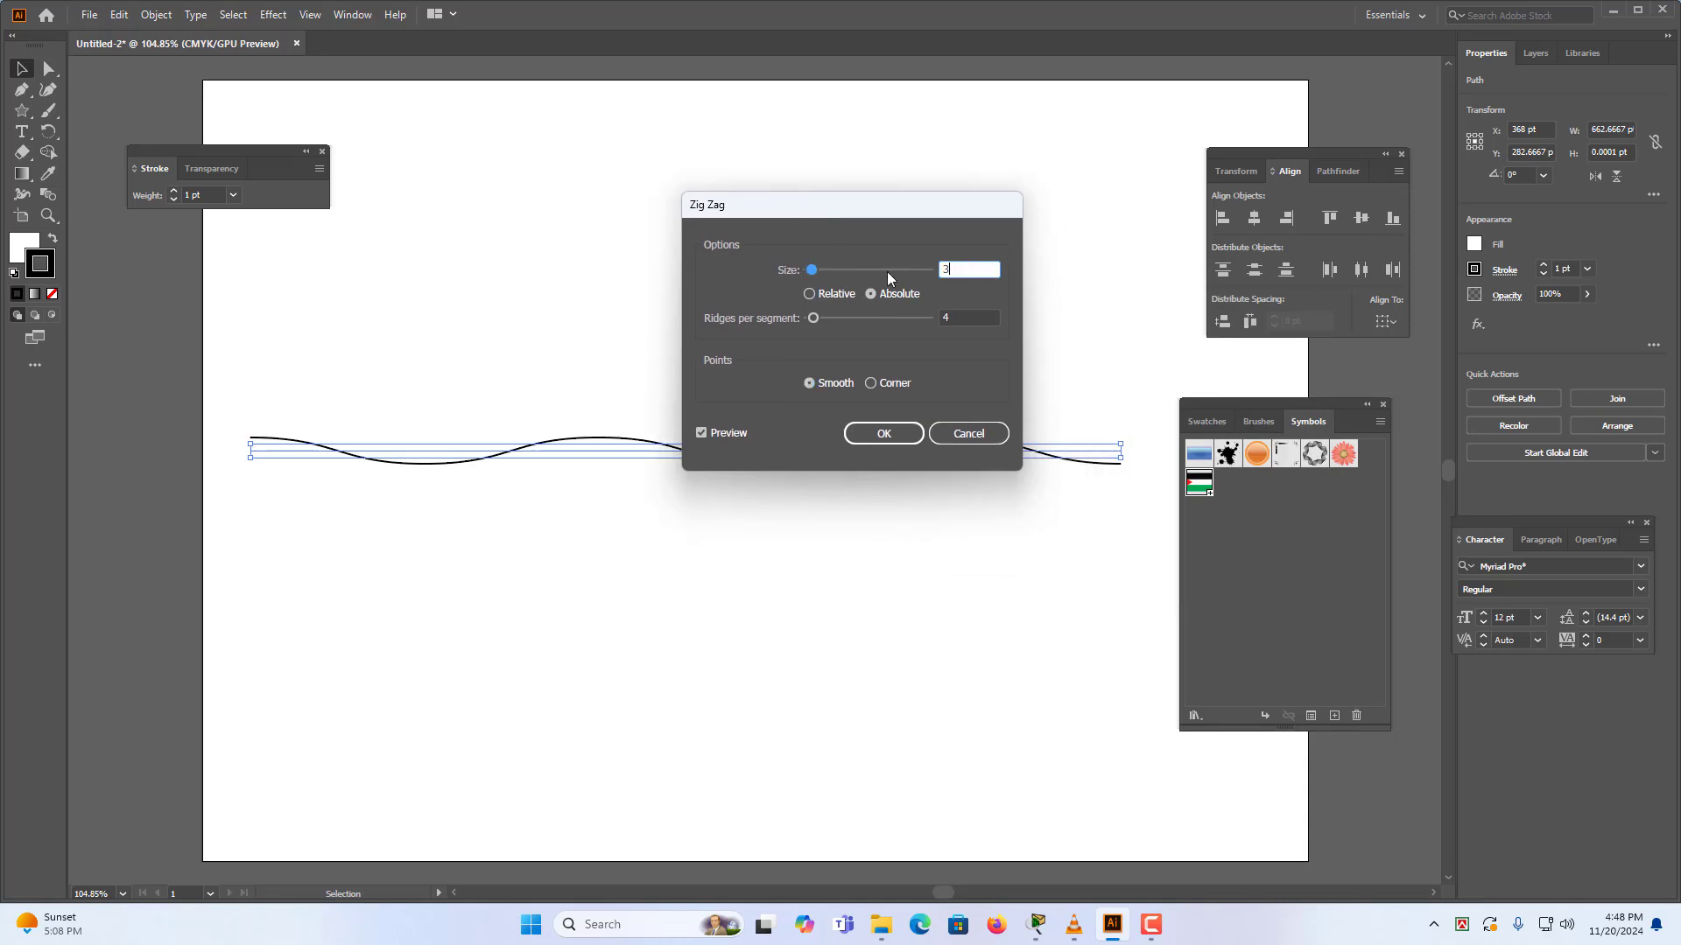
{"action": "left_click", "coordinate": [969, 318]}
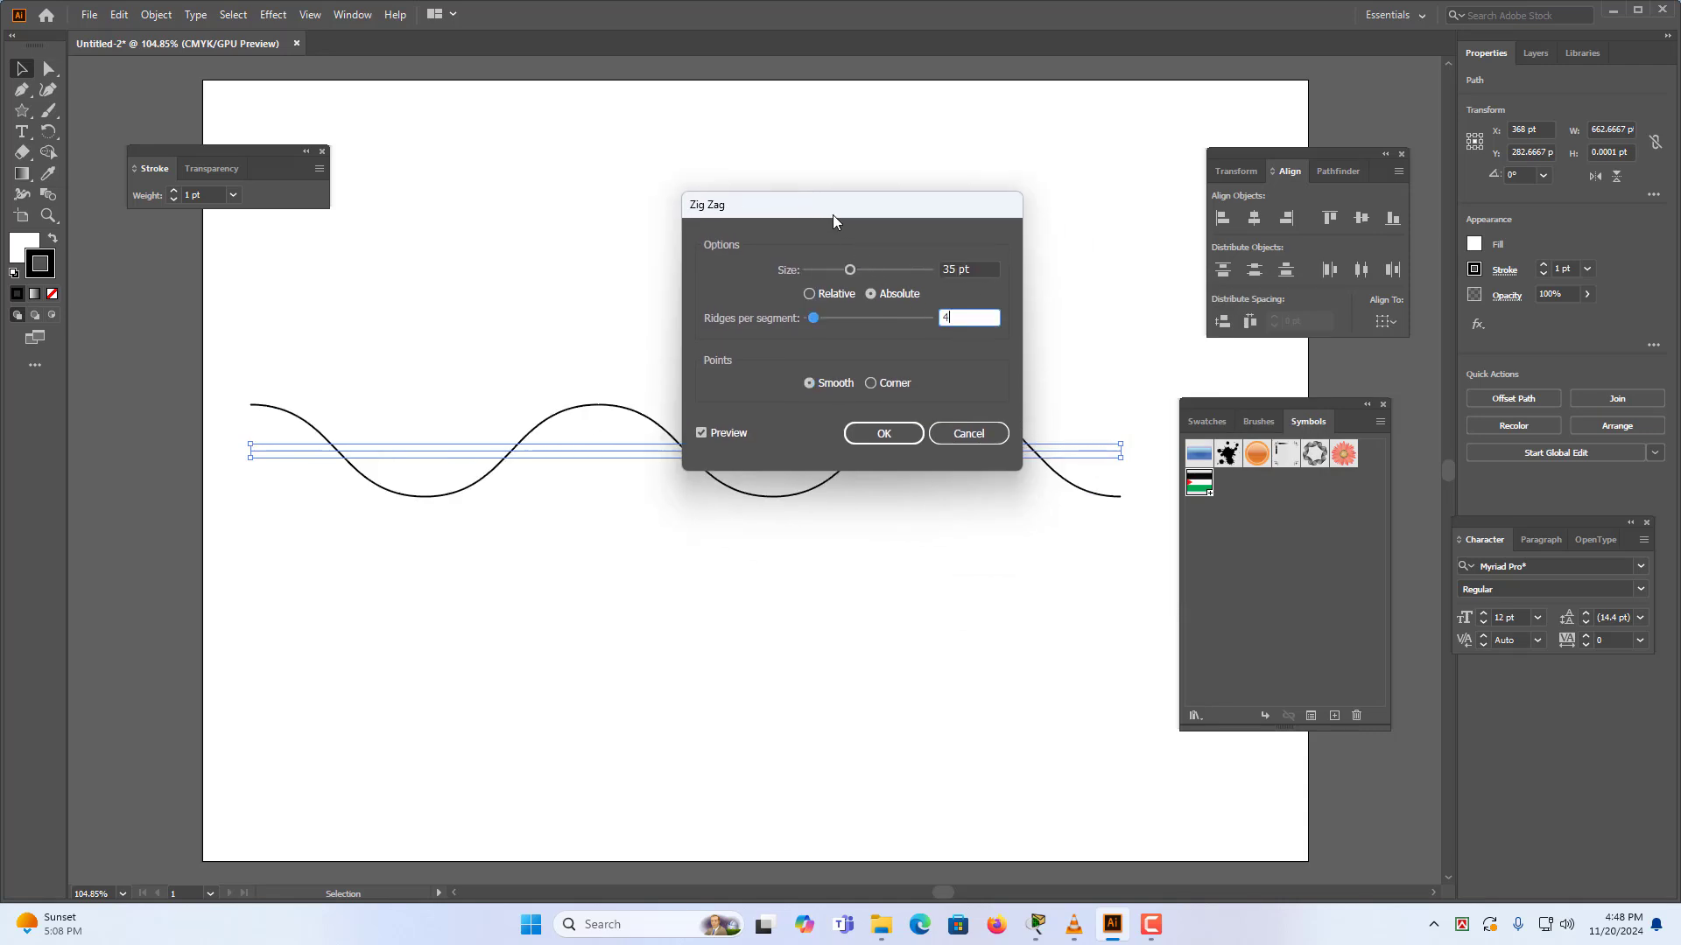
{"action": "left_click_drag", "start_coordinate": [814, 208], "coordinate": [612, 105]}
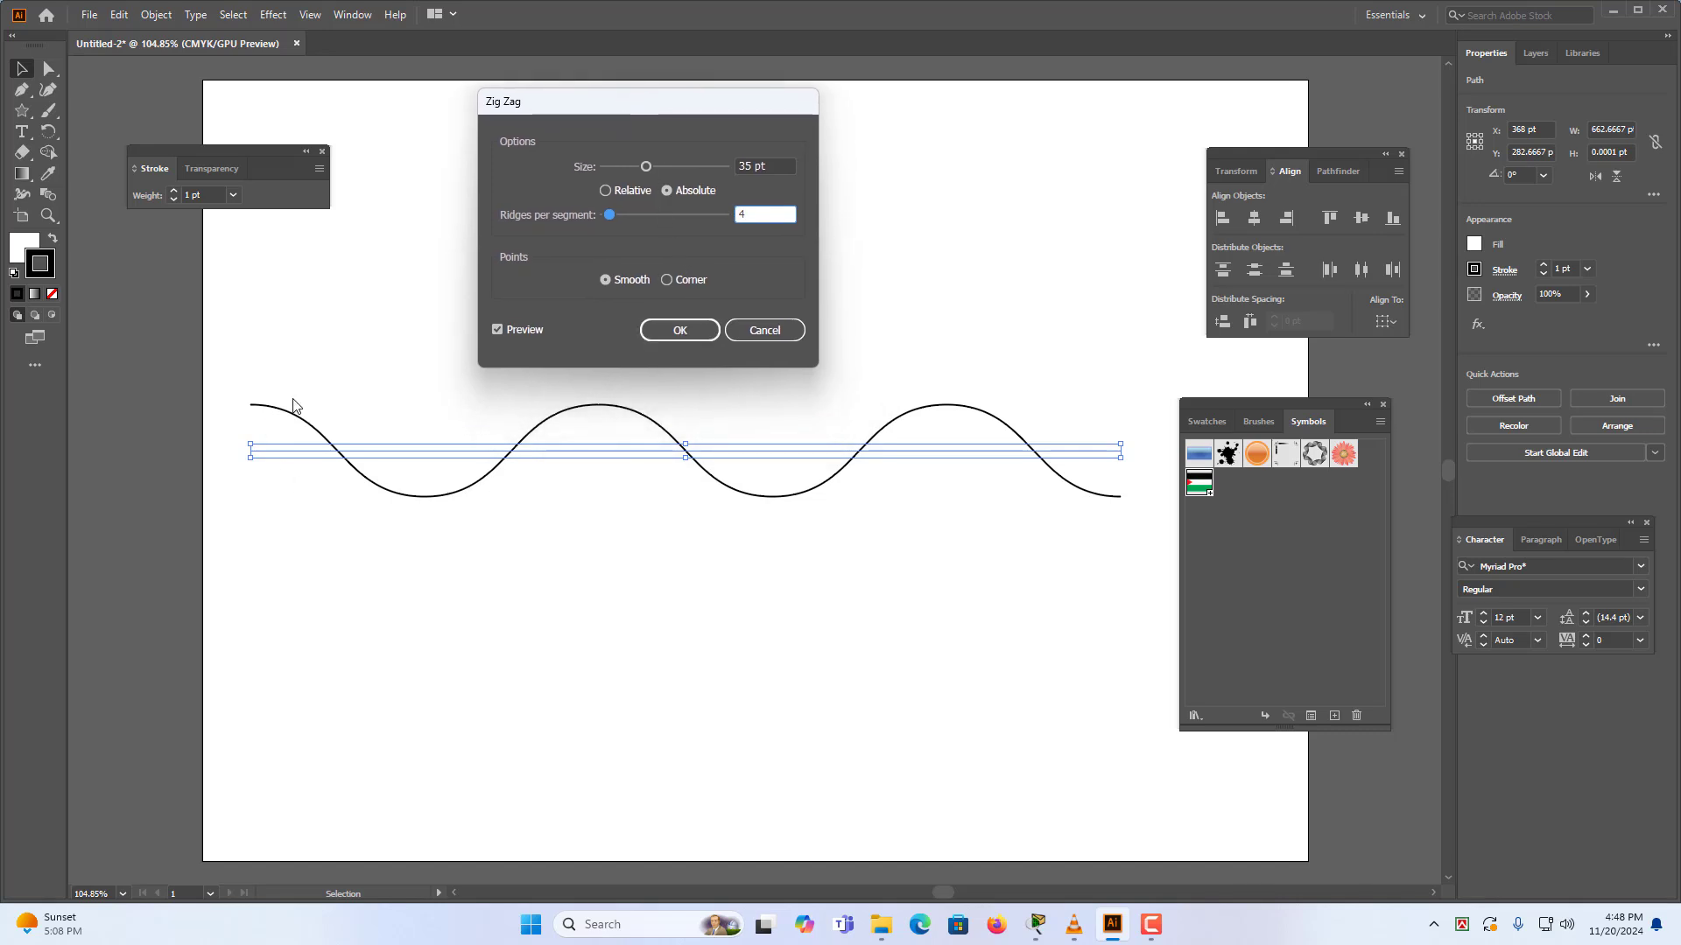
{"action": "left_click", "coordinate": [674, 333]}
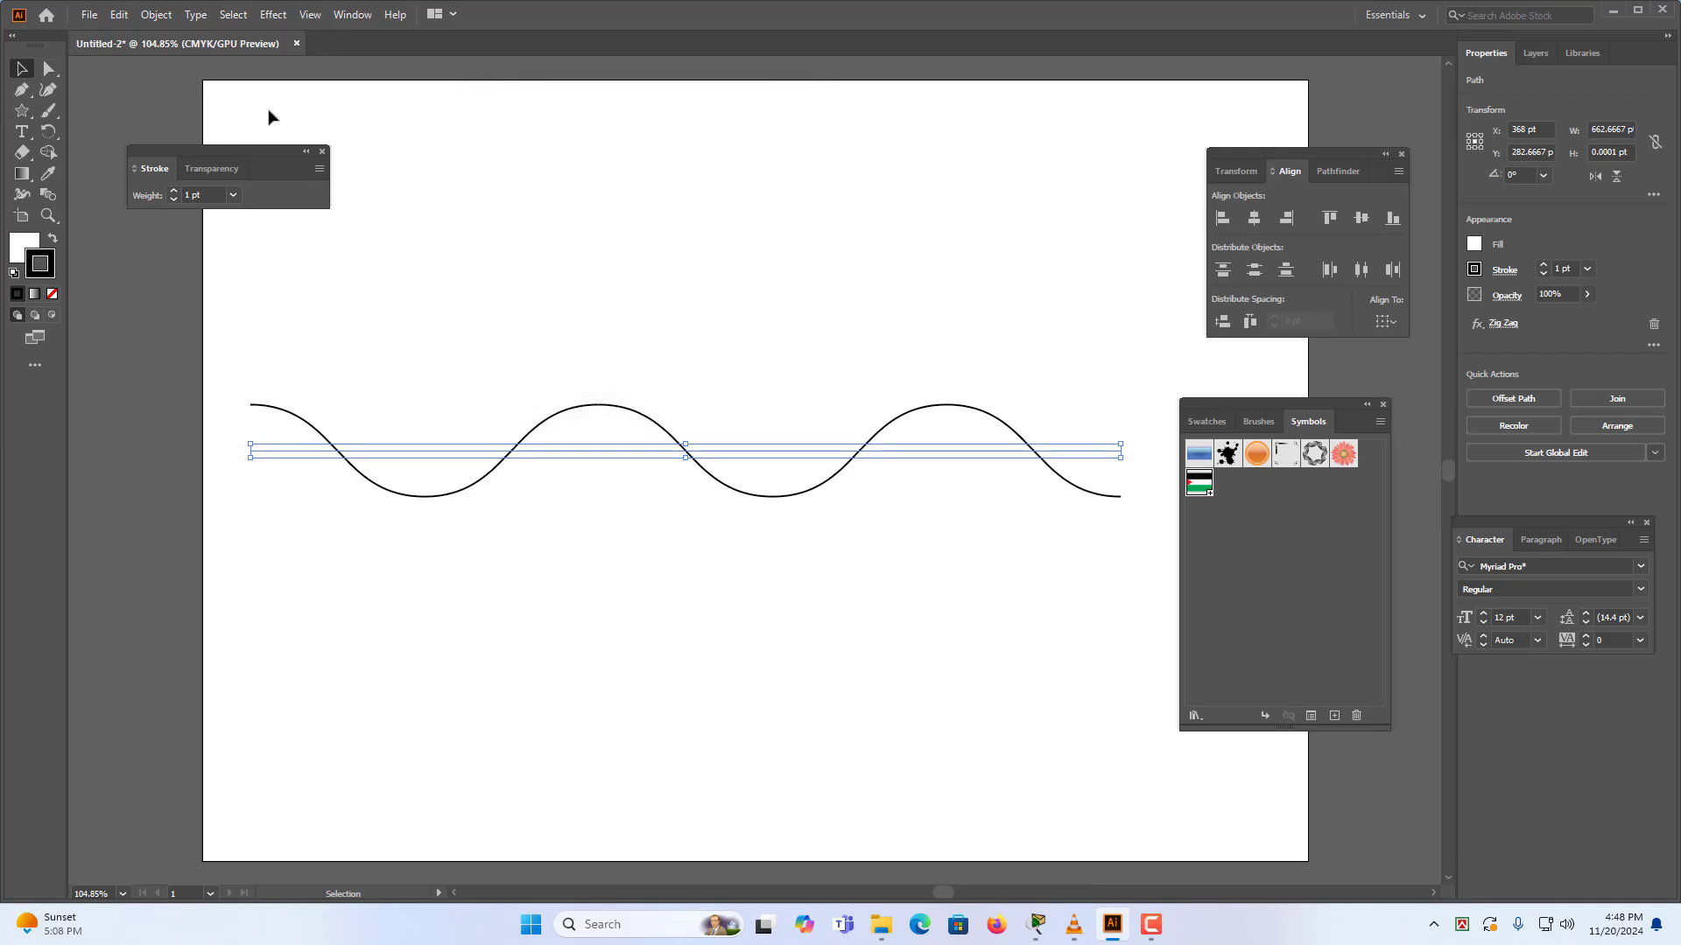
Start a 3D Extrude & Bevel effect on the wavy line with the Top position and preview turned on.
{"action": "left_click", "coordinate": [275, 15]}
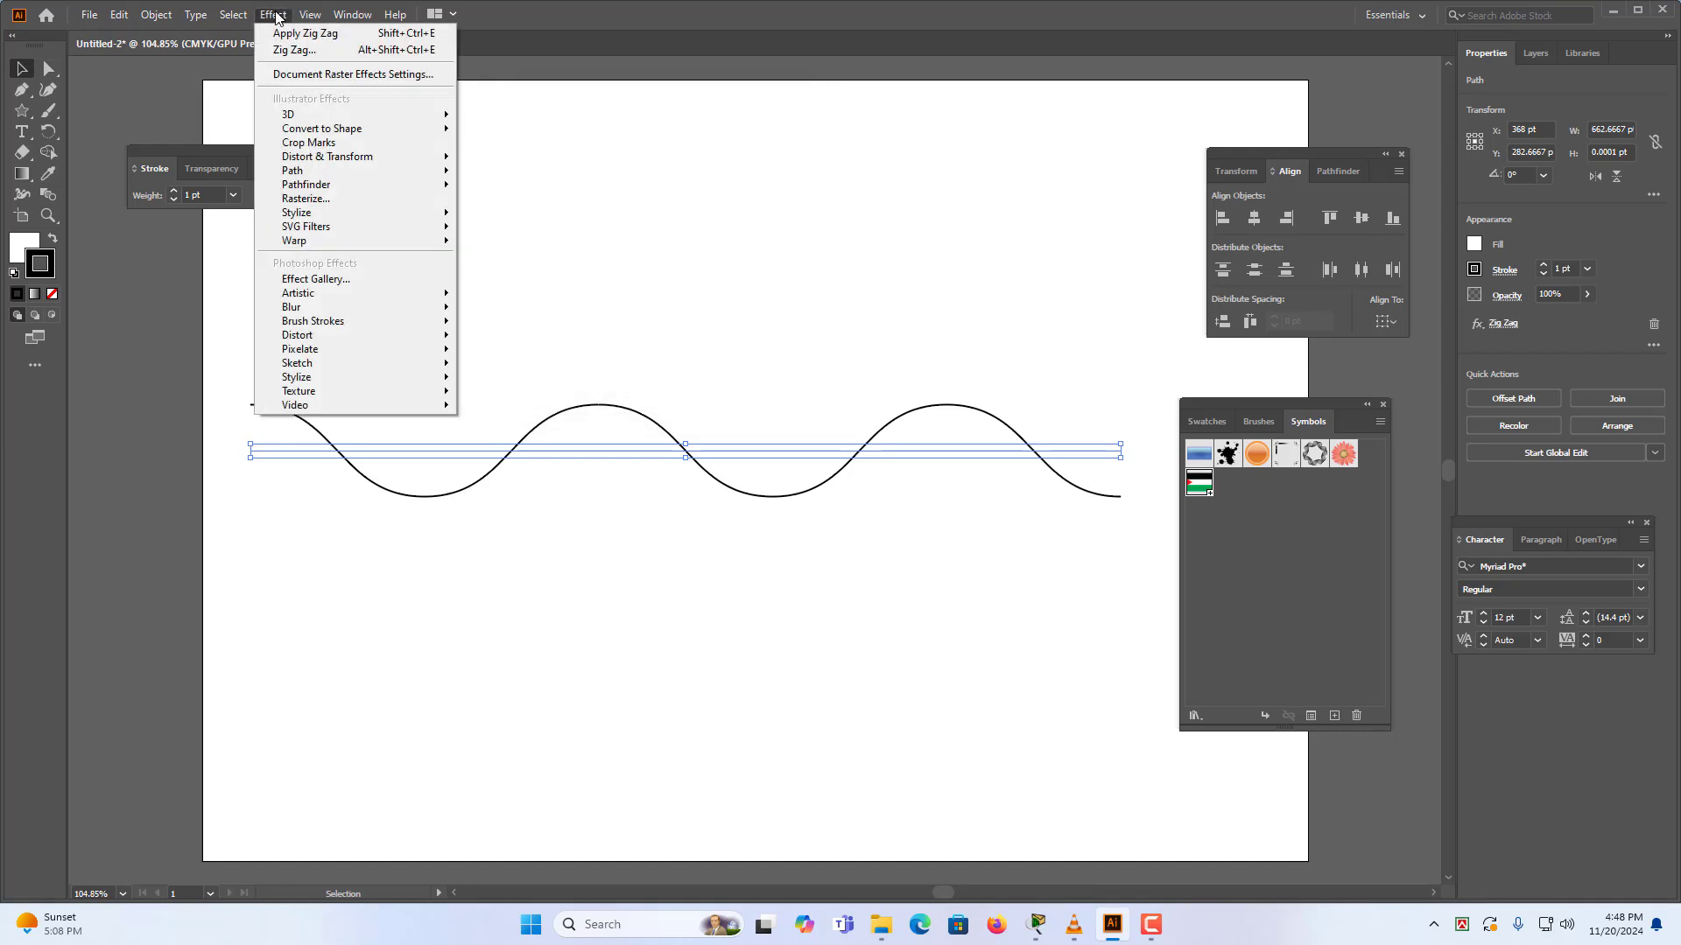
{"action": "mouse_move", "coordinate": [342, 114]}
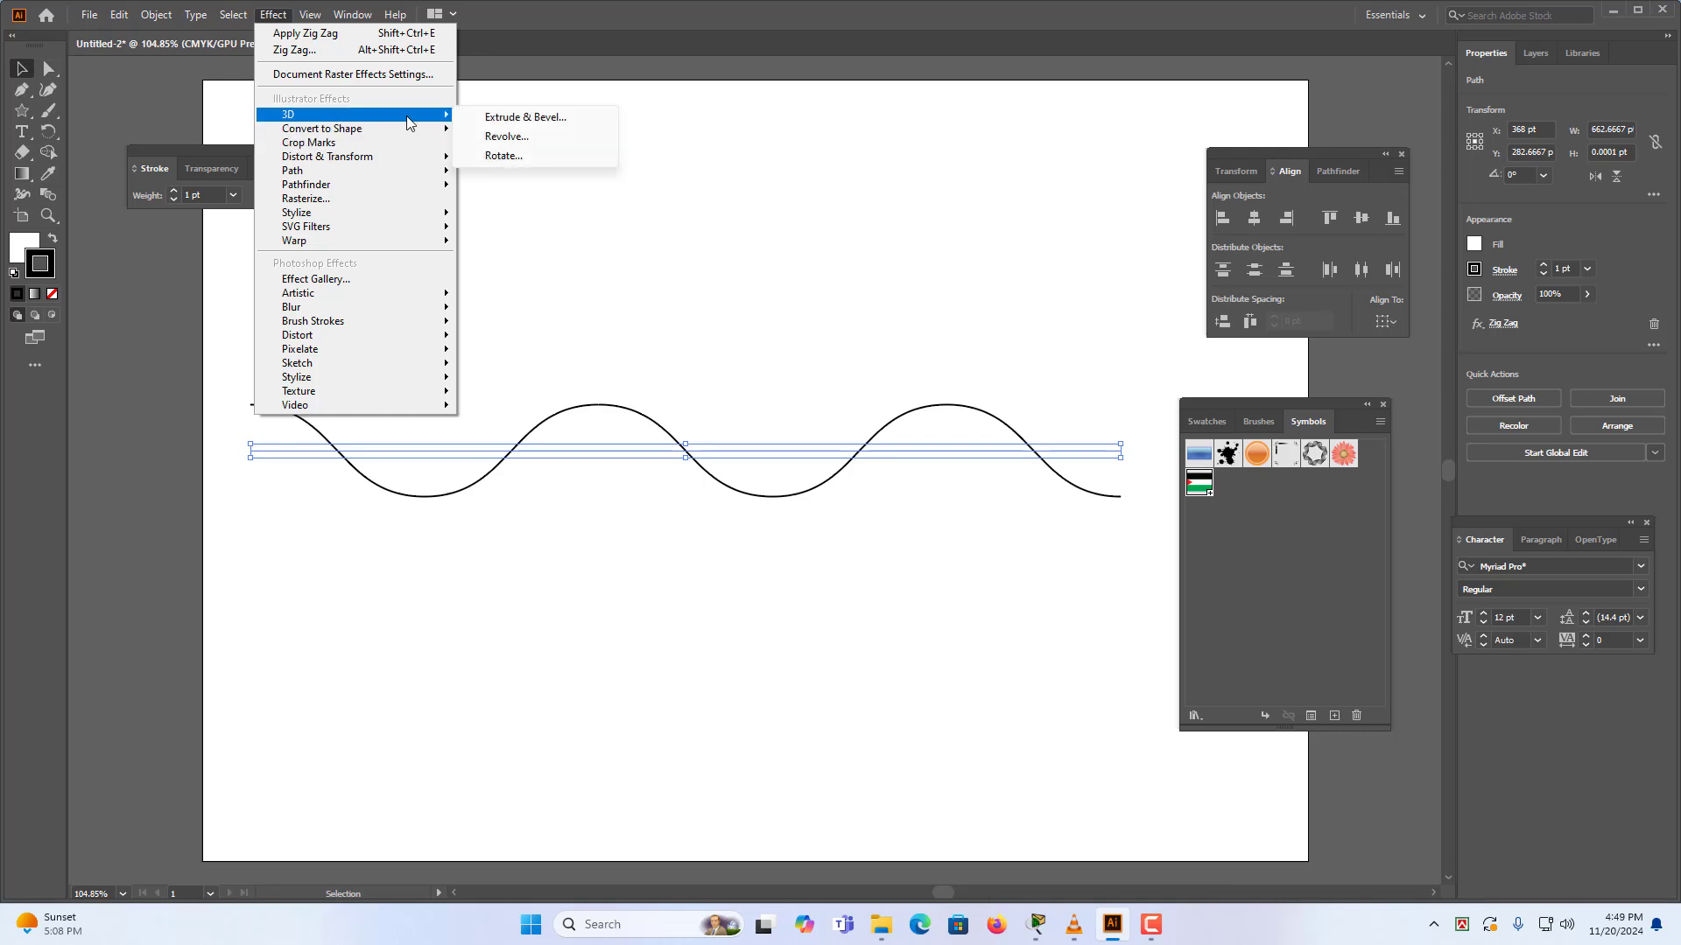
{"action": "left_click", "coordinate": [565, 120]}
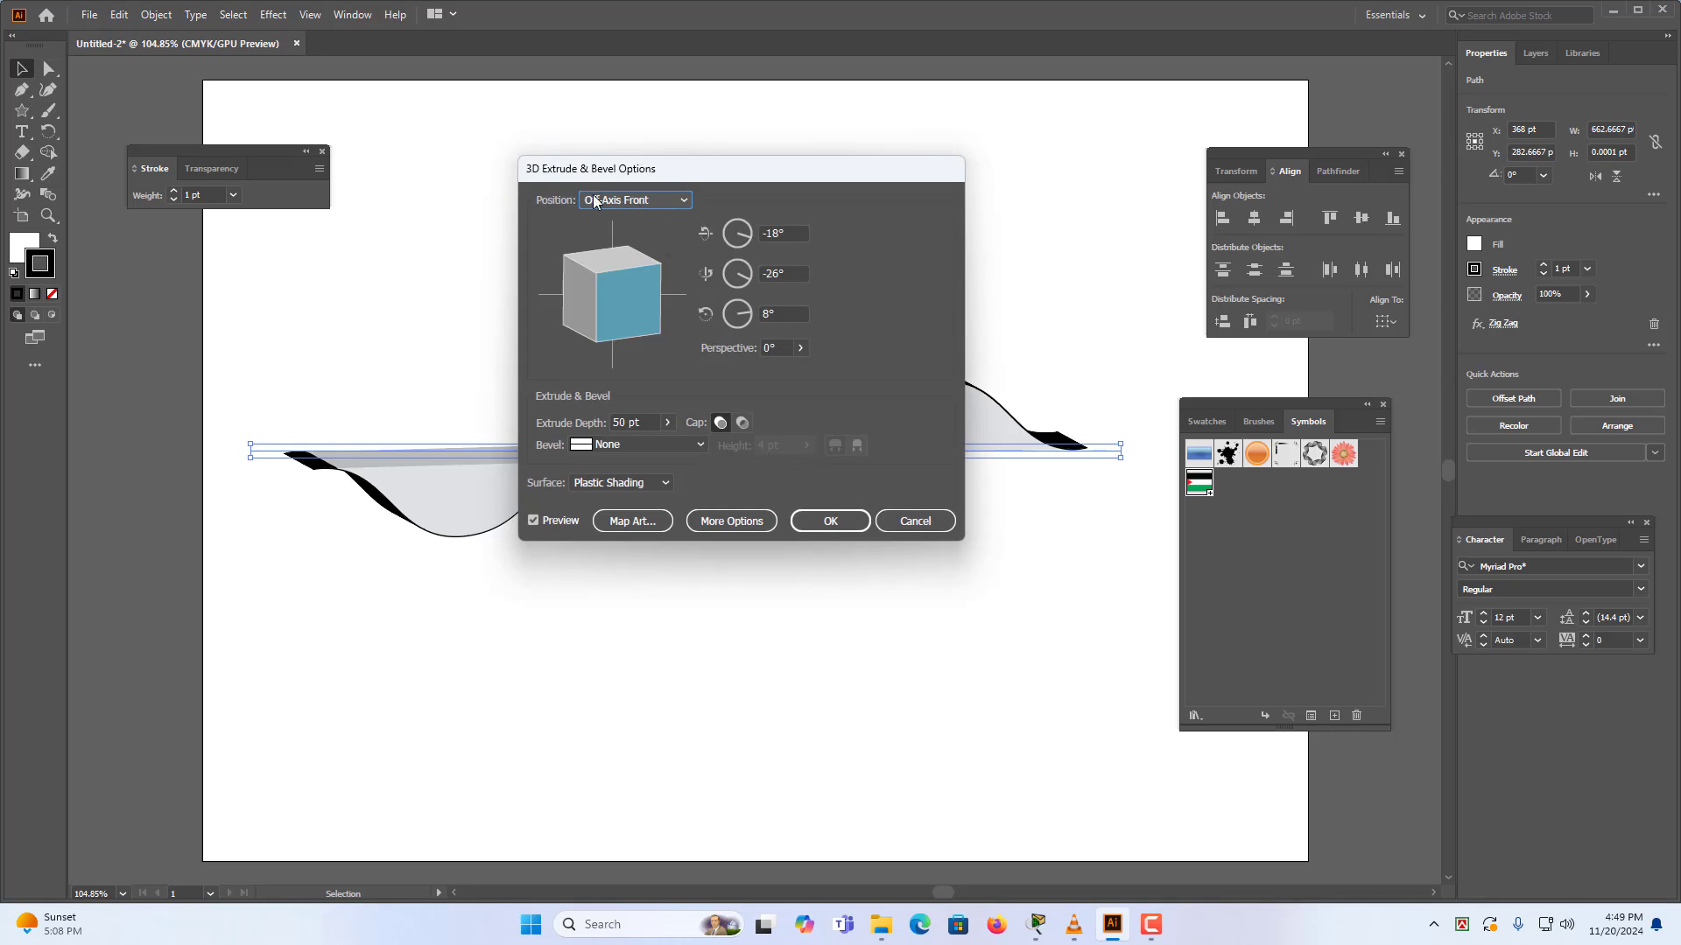
{"action": "left_click", "coordinate": [626, 201]}
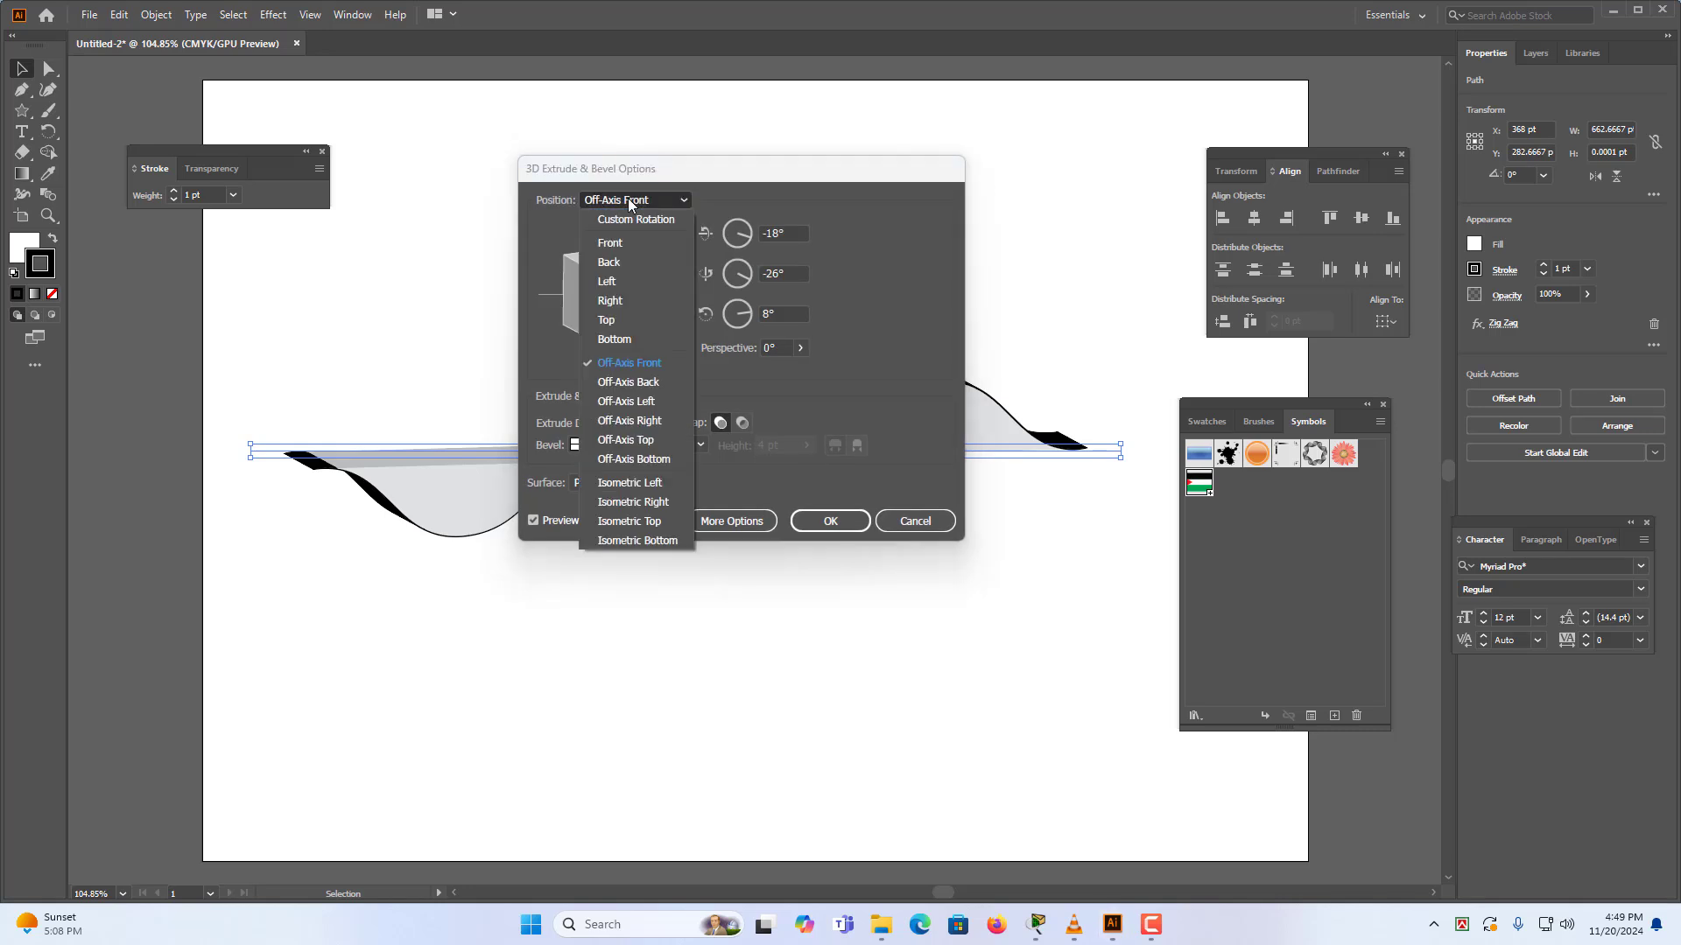
{"action": "left_click", "coordinate": [608, 324]}
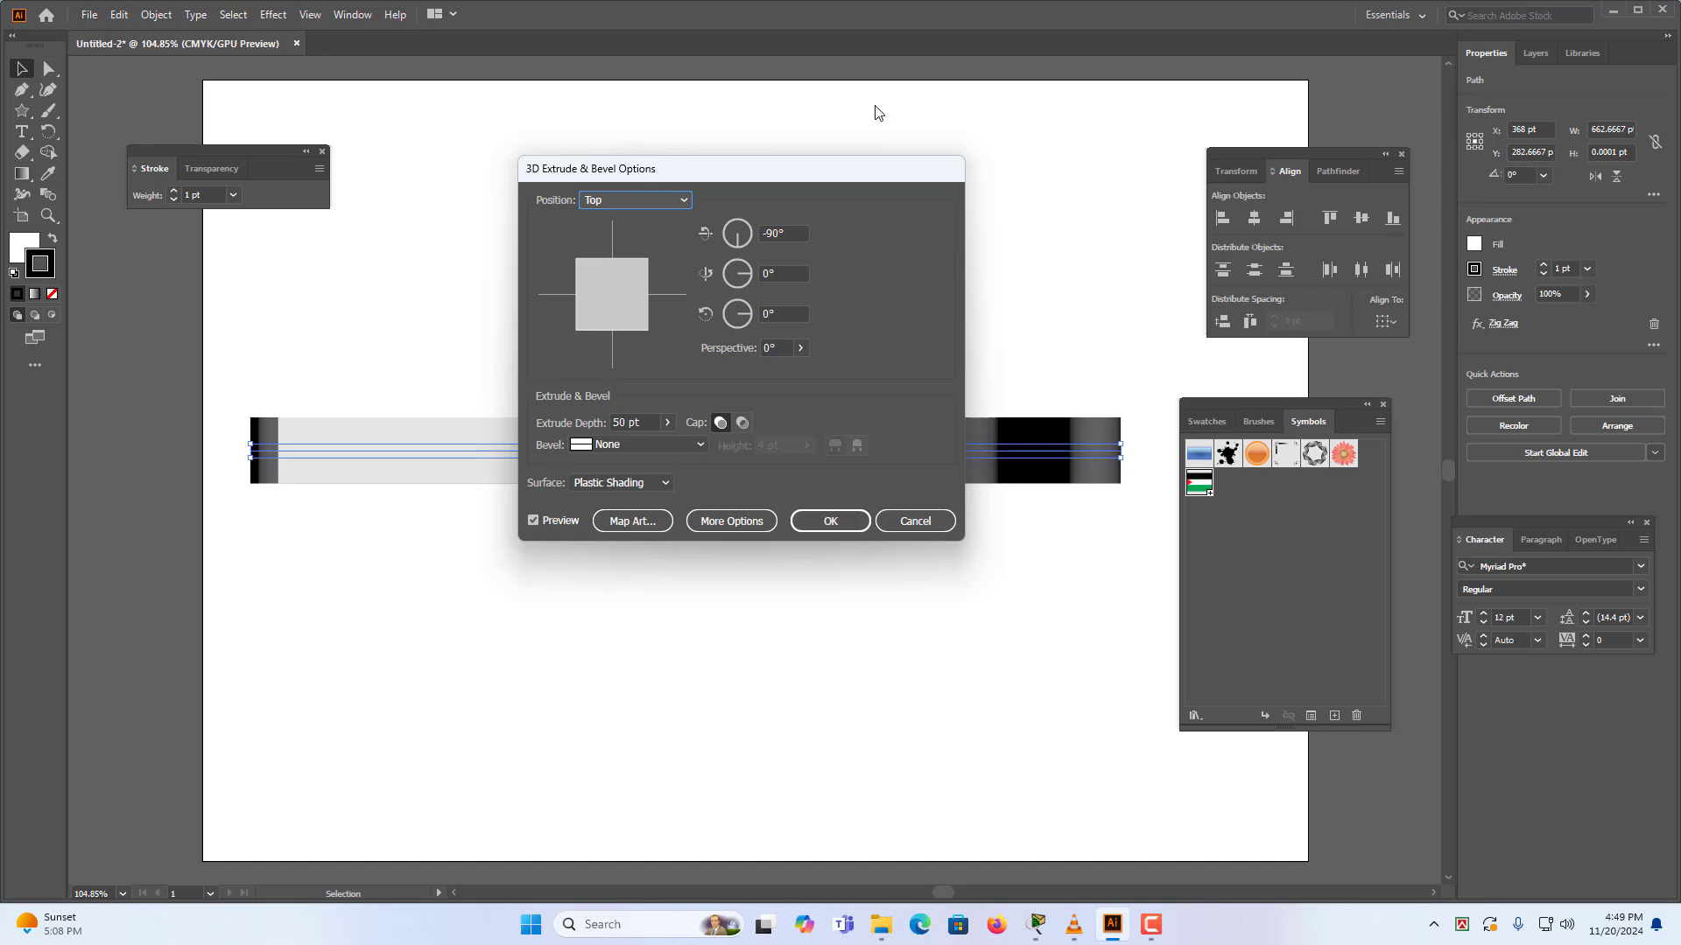
{"action": "left_click_drag", "start_coordinate": [613, 168], "coordinate": [881, 75]}
{"action": "left_click", "coordinate": [802, 427]}
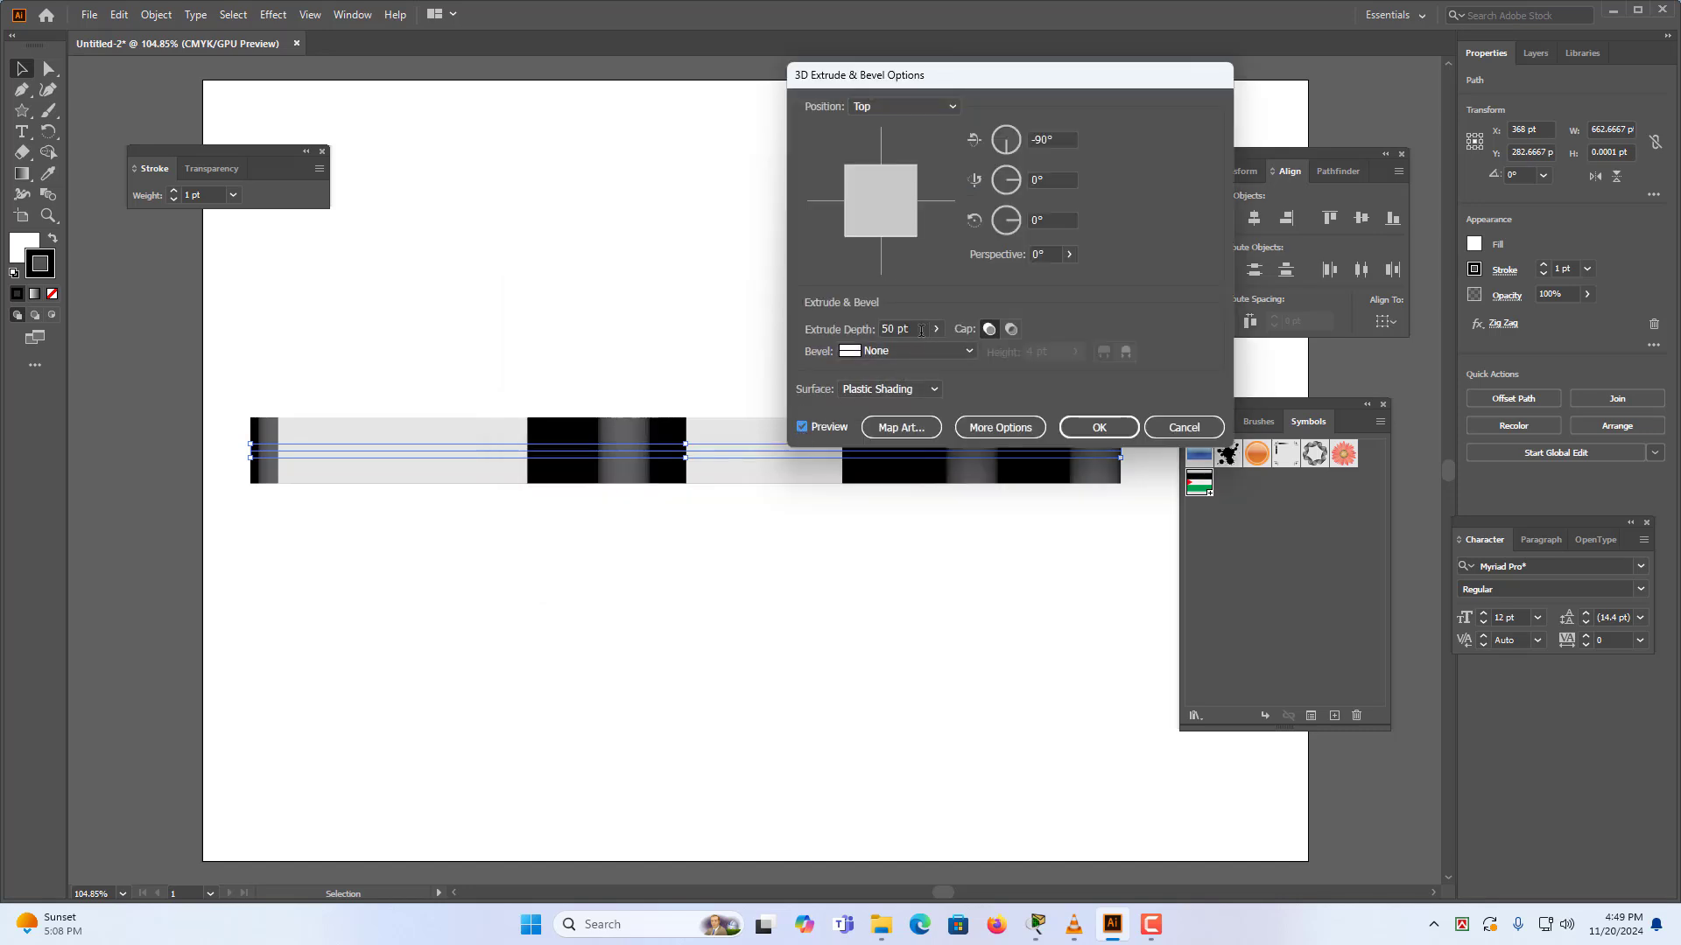
Set the wavy line's extrude depth to 360 pt.
{"action": "left_click_drag", "start_coordinate": [921, 330], "coordinate": [830, 328]}
{"action": "type", "text": "360"}
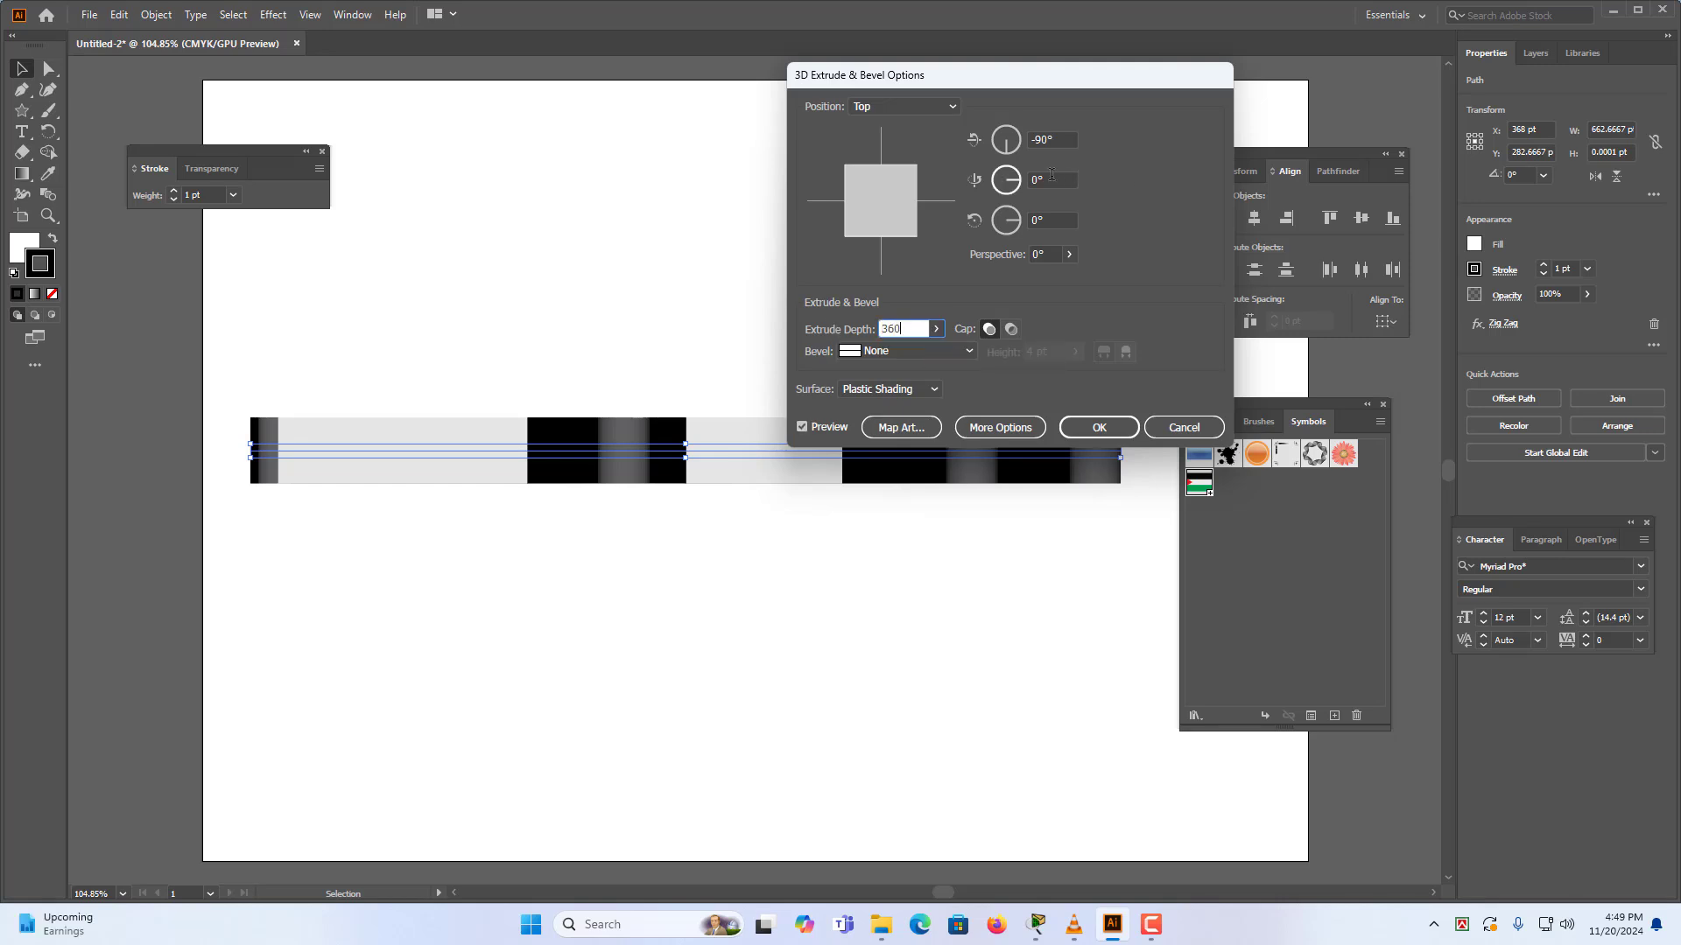
{"action": "left_click", "coordinate": [1052, 176]}
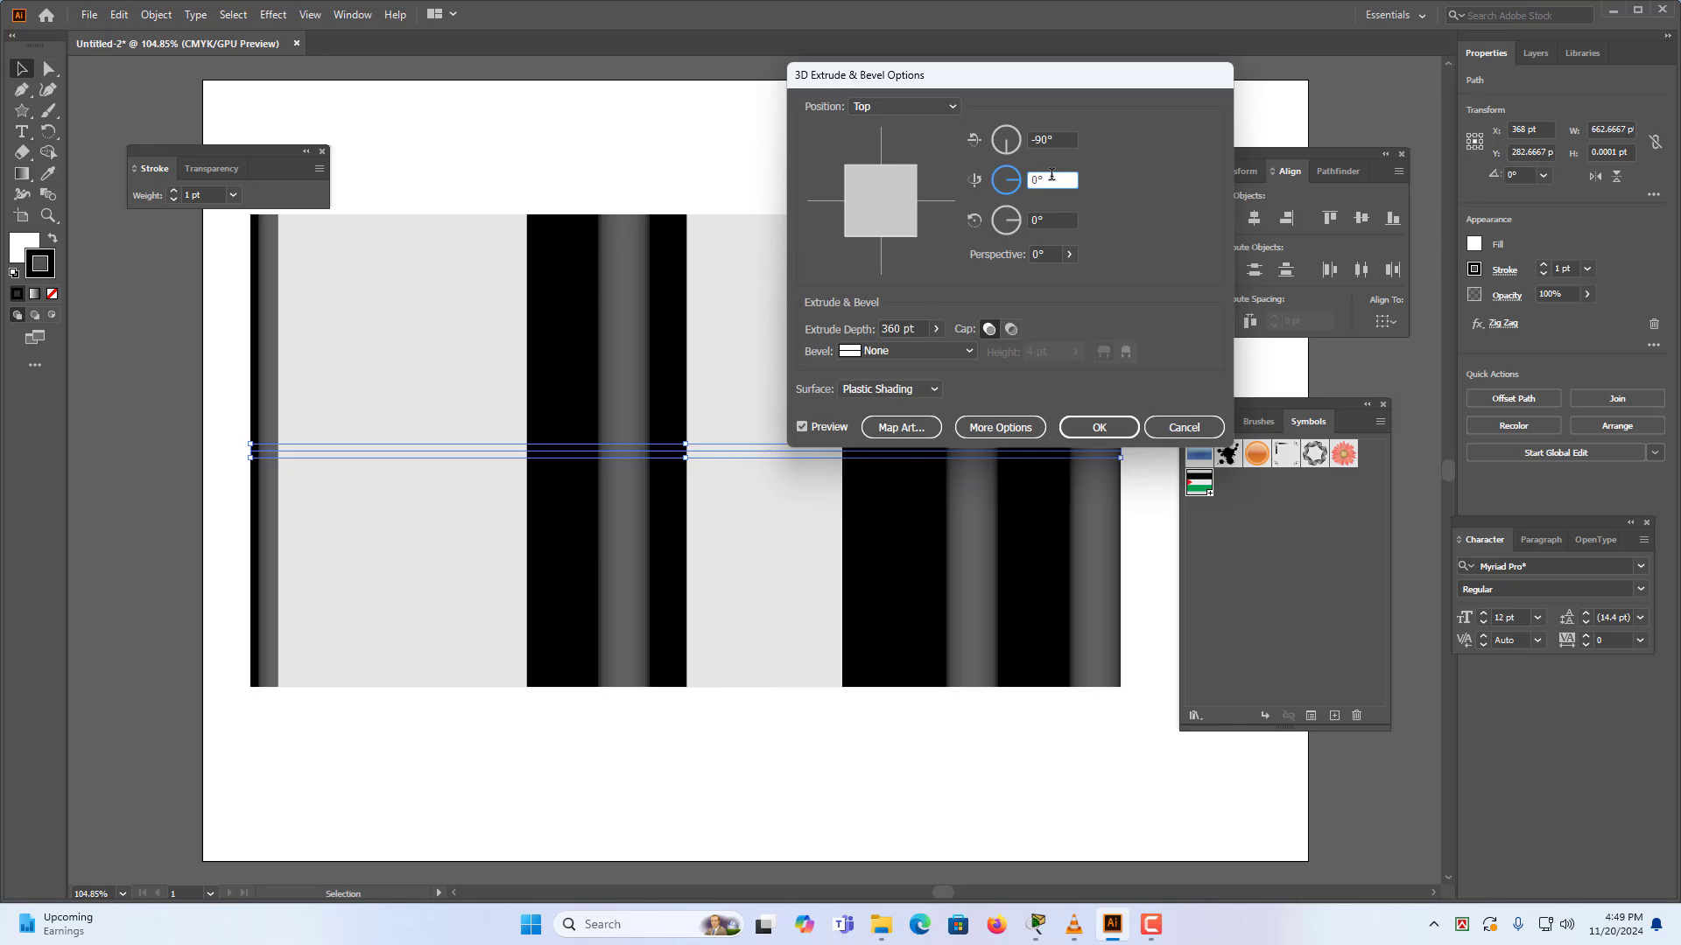
Open the Map Art options and assign the flag symbol, New Symbol, to surface 1.
{"action": "left_click", "coordinate": [918, 433]}
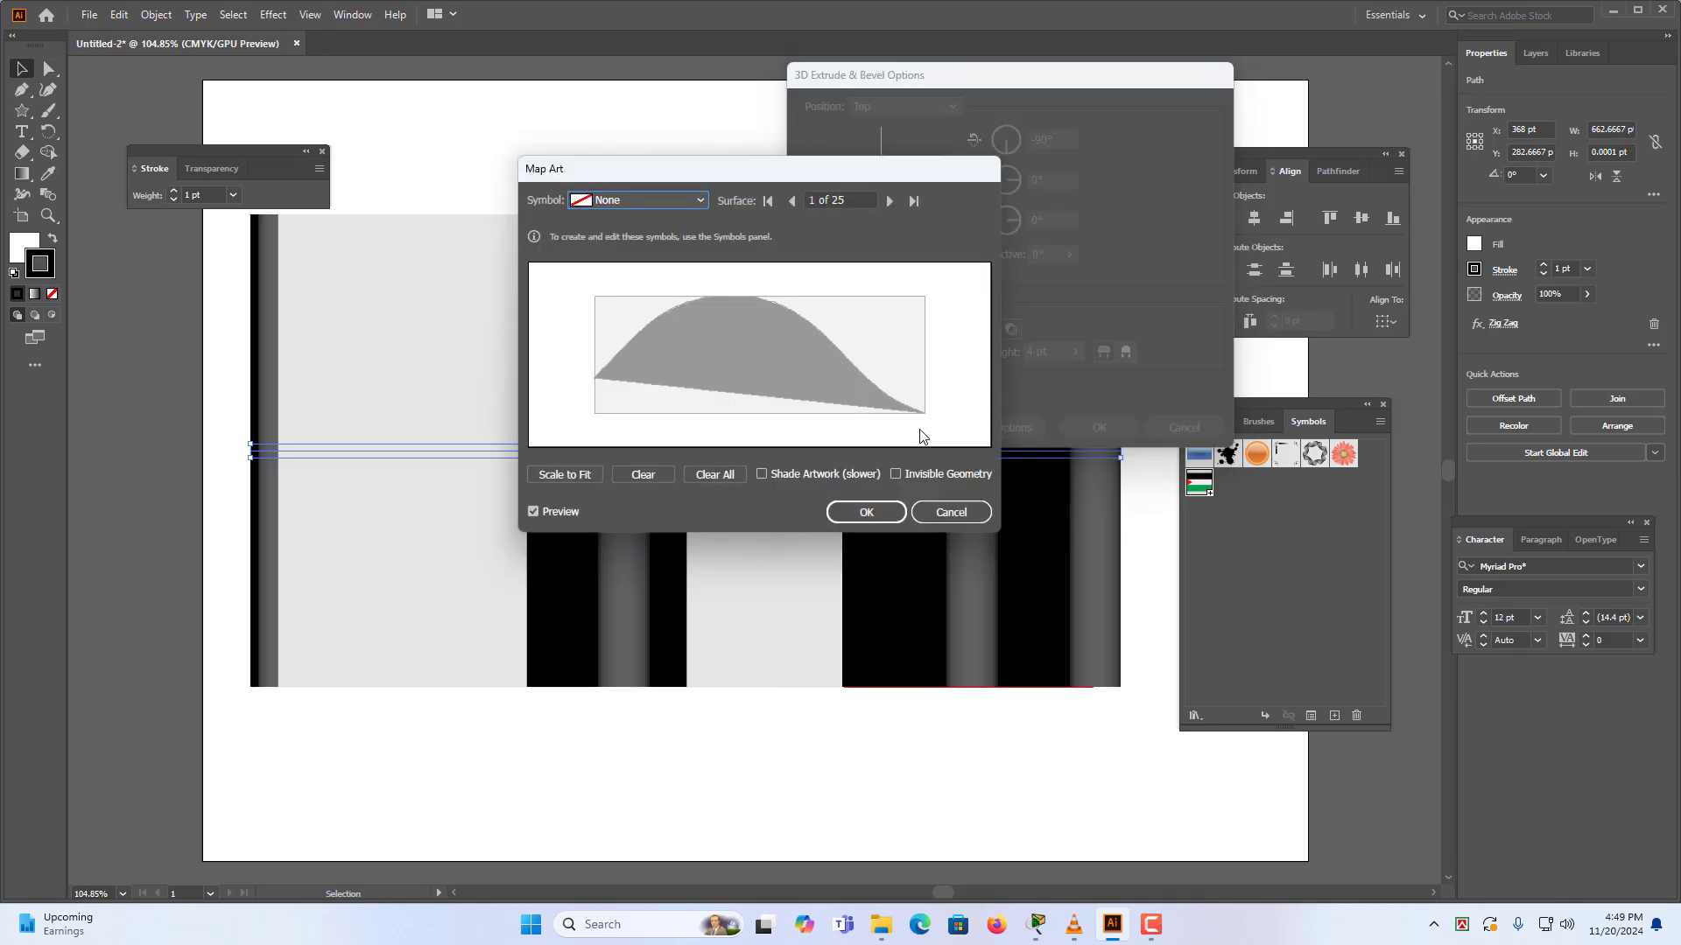
{"action": "left_click", "coordinate": [692, 205]}
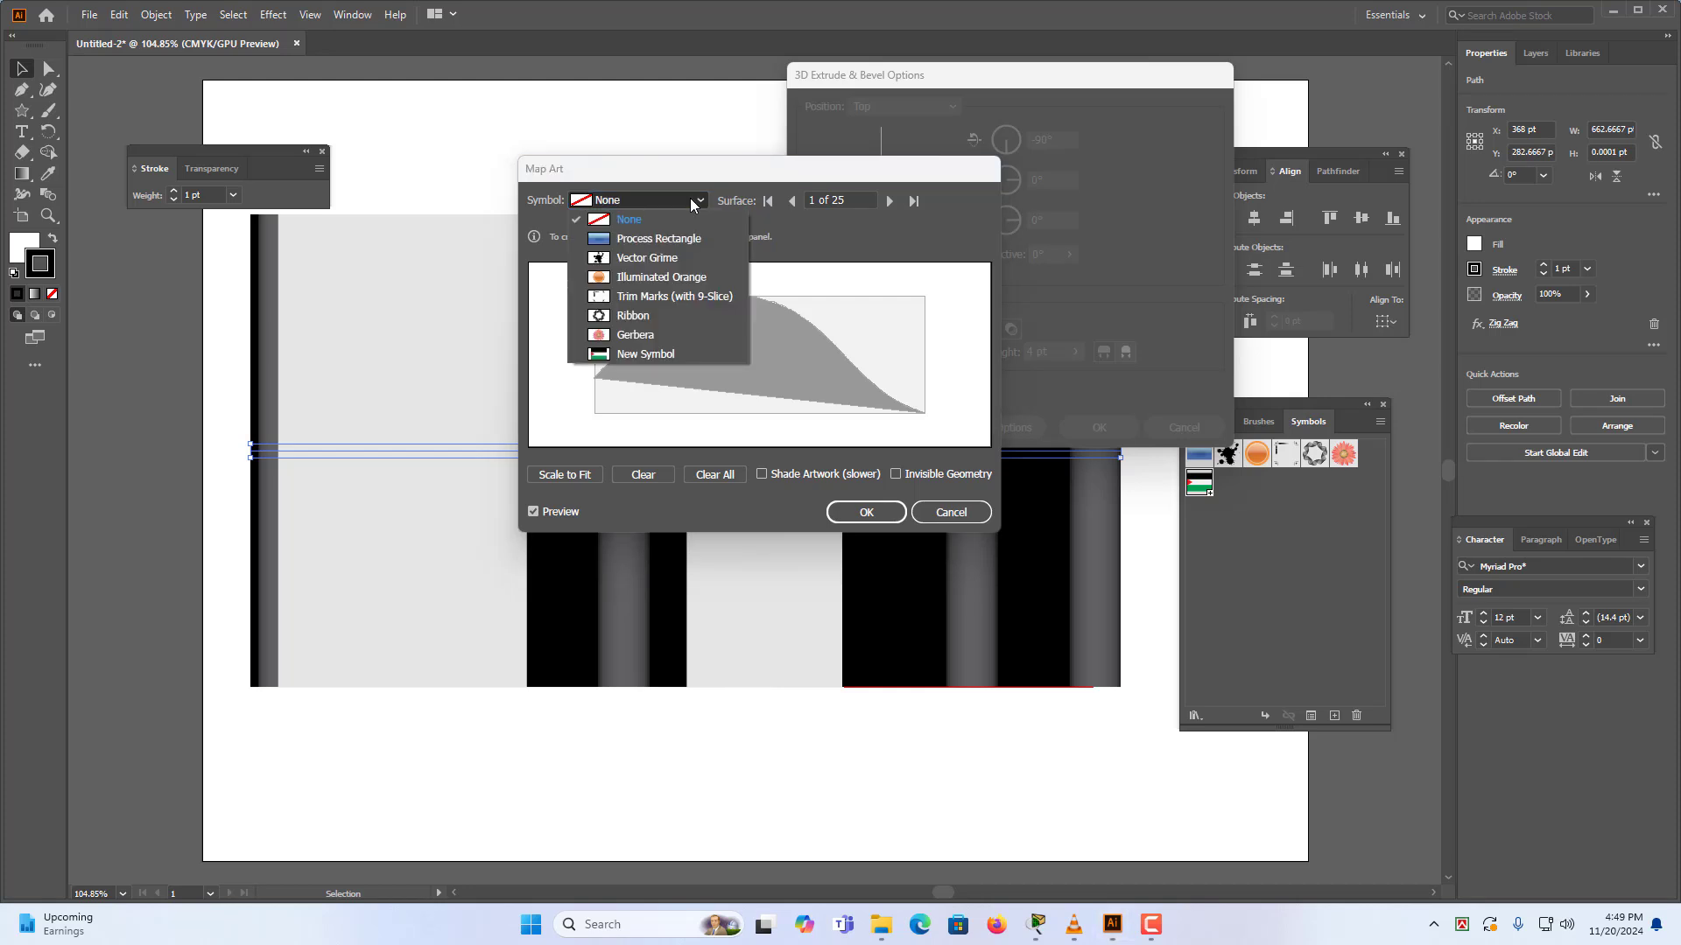
{"action": "left_click", "coordinate": [657, 353]}
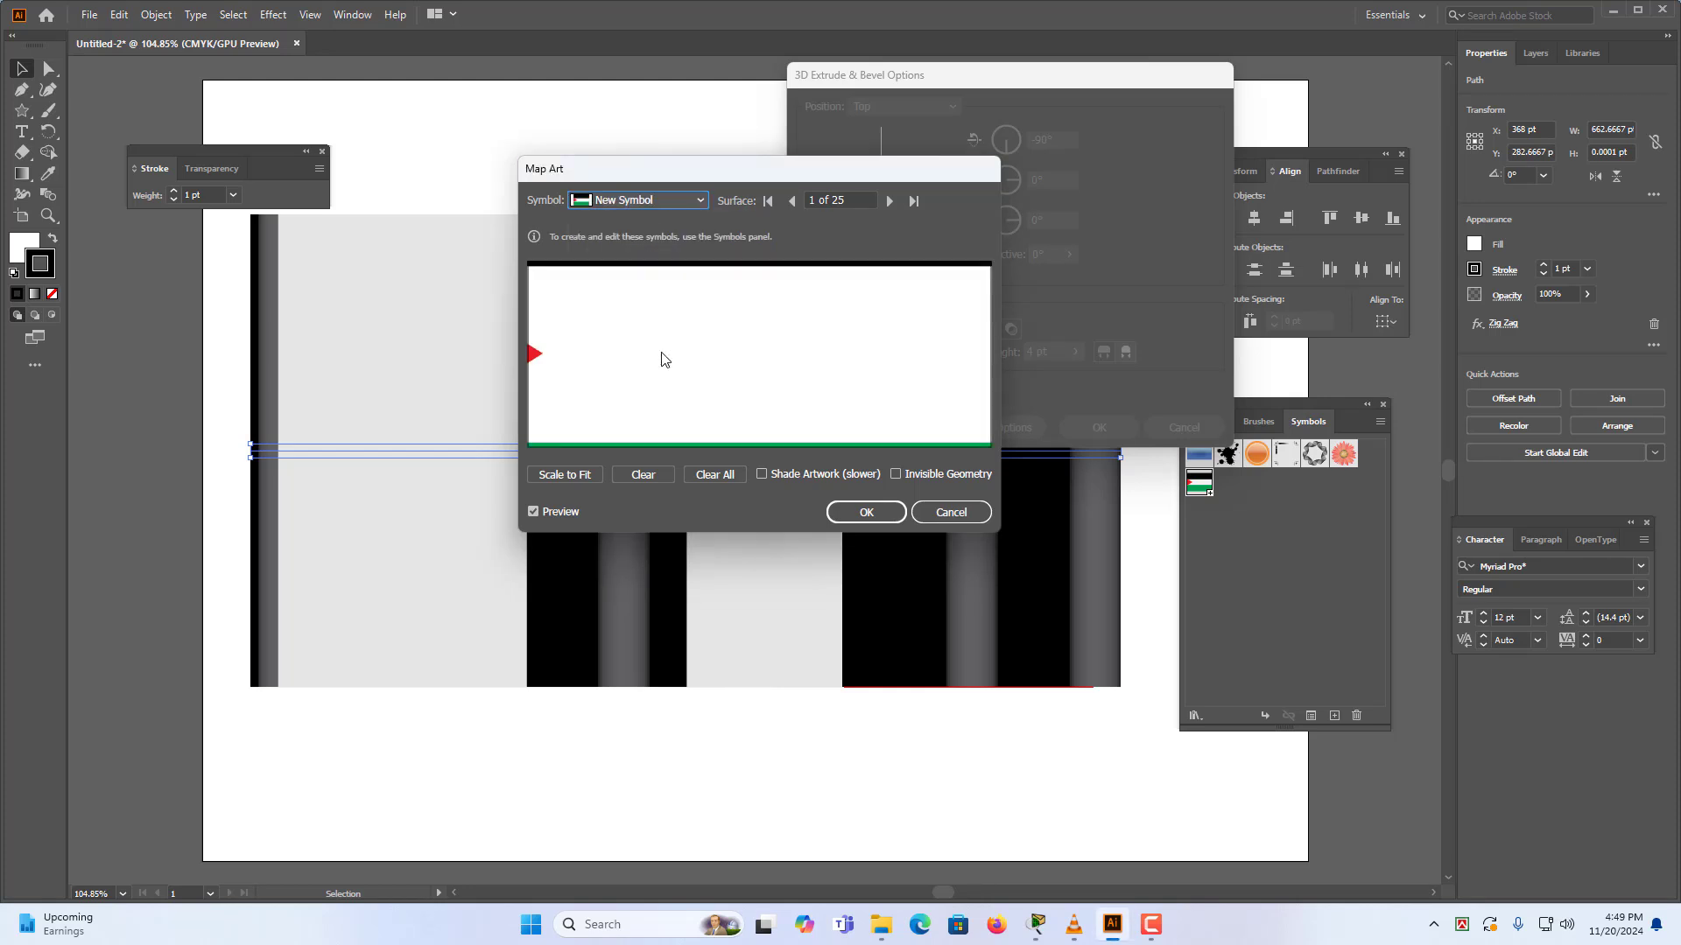
Advance to surface 5 in Map Art and try to change the surface entry to "5 of 7".
{"action": "left_click", "coordinate": [889, 202]}
{"action": "left_click", "coordinate": [889, 201]}
{"action": "left_click", "coordinate": [889, 201]}
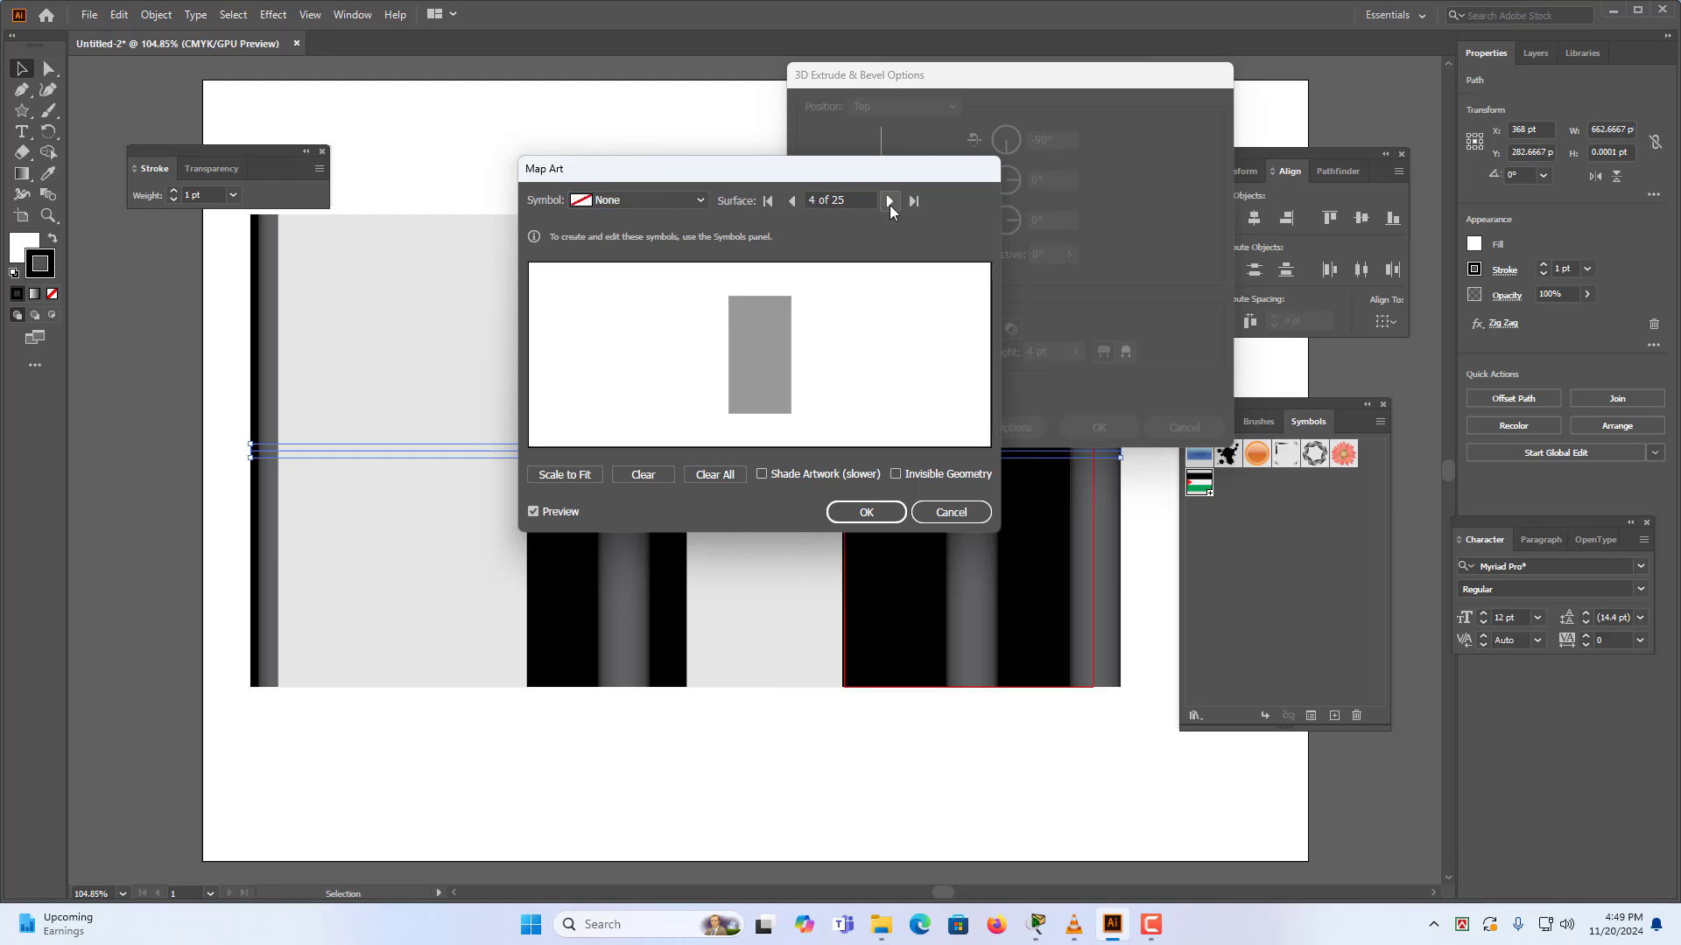
{"action": "left_click", "coordinate": [889, 201]}
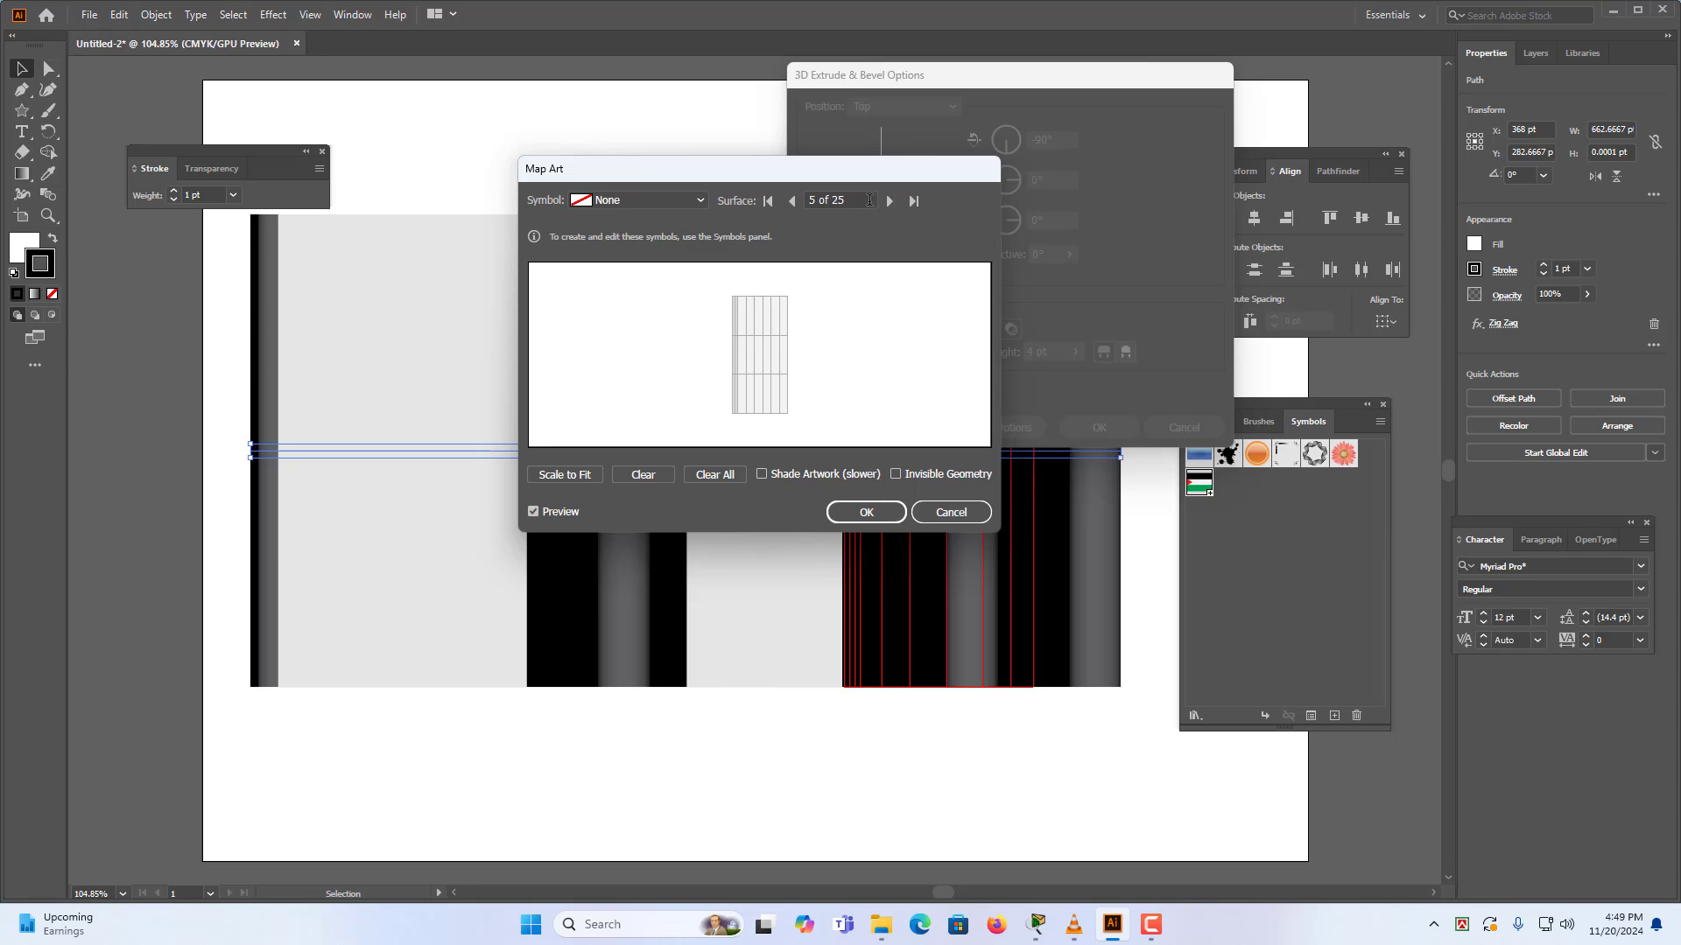
{"action": "left_click", "coordinate": [869, 200]}
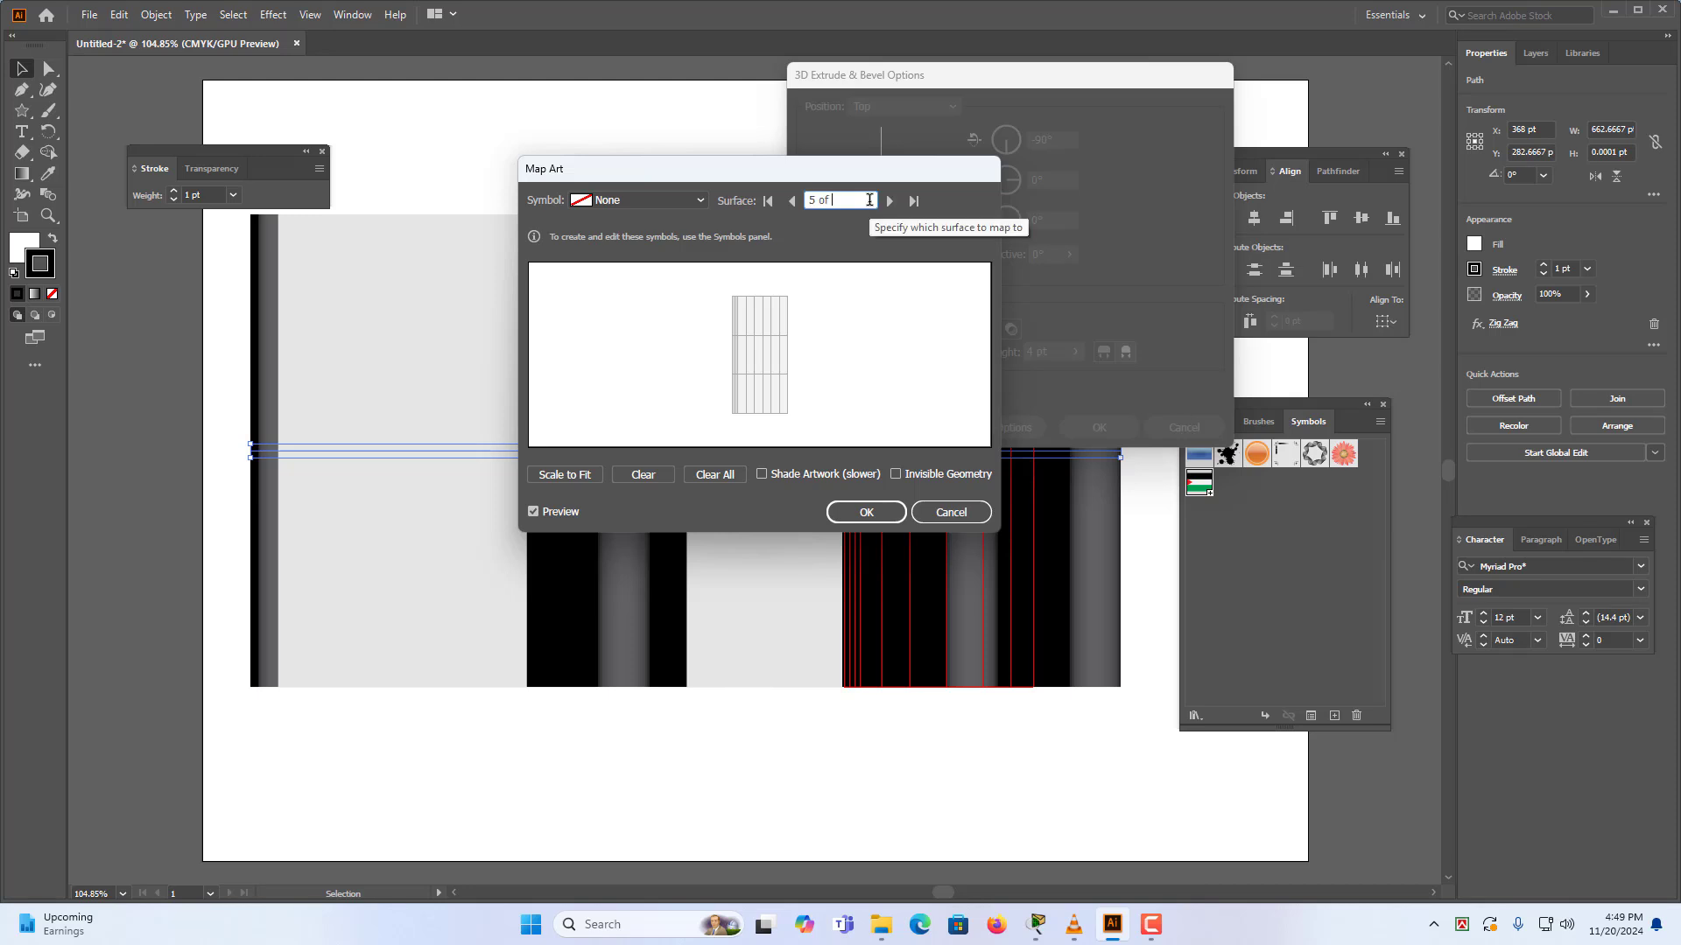
{"action": "type", "text": "7"}
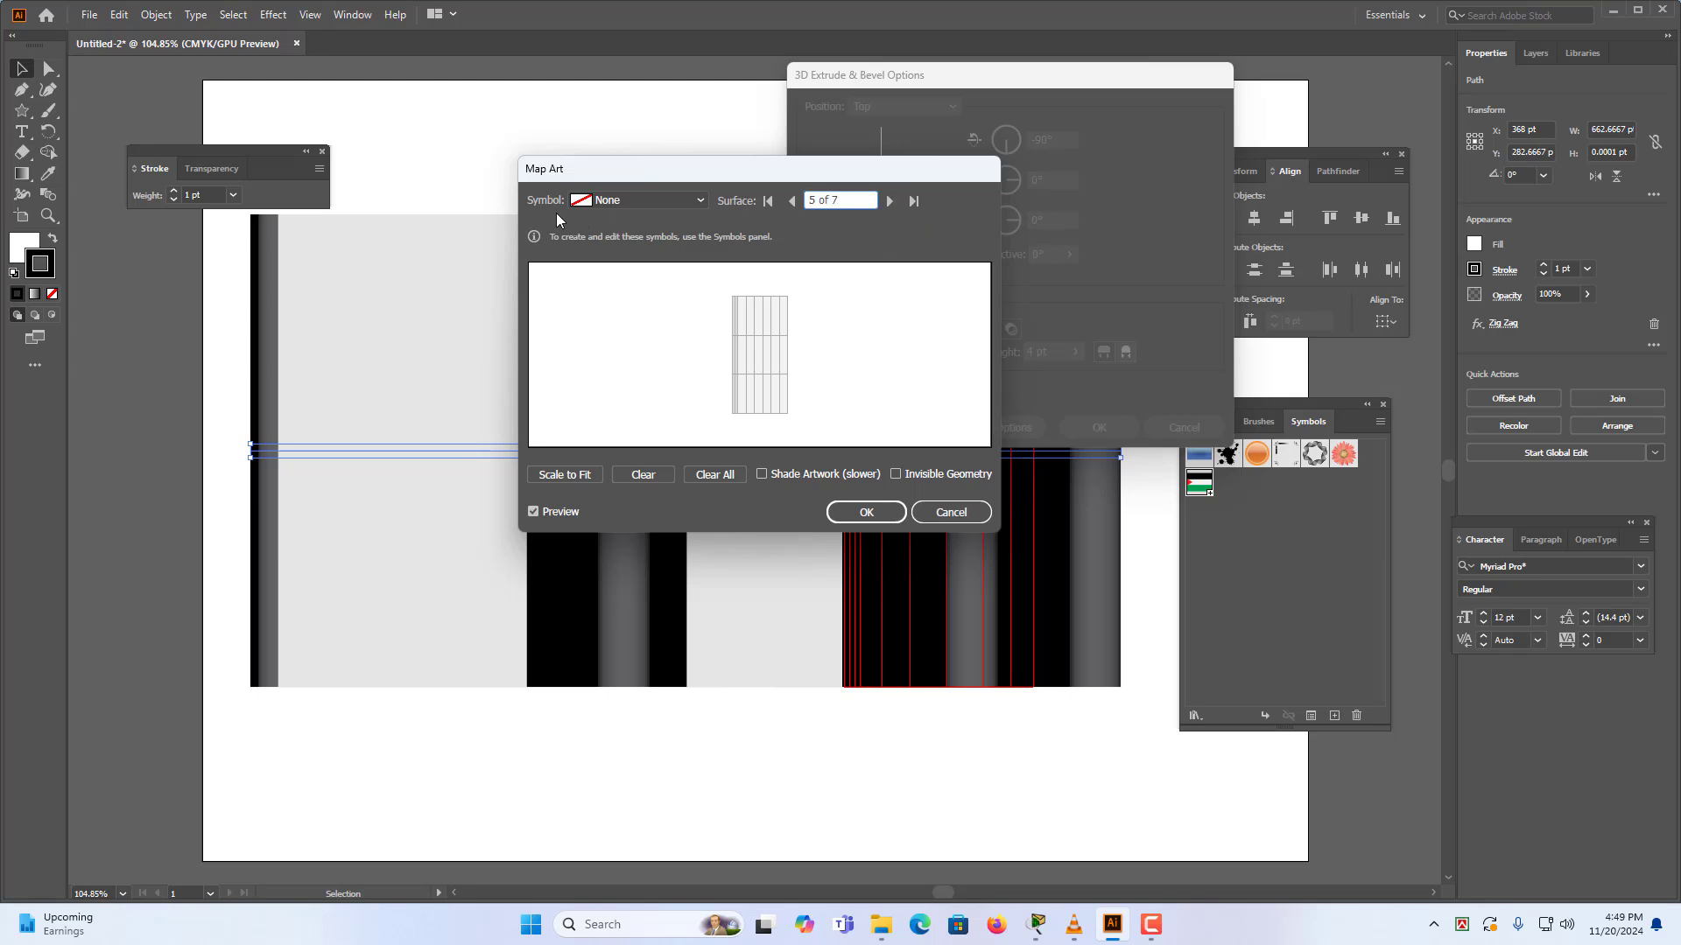
Map the flag symbol, New Symbol, onto surface 5 and scale it to fit that surface.
{"action": "left_click", "coordinate": [634, 201]}
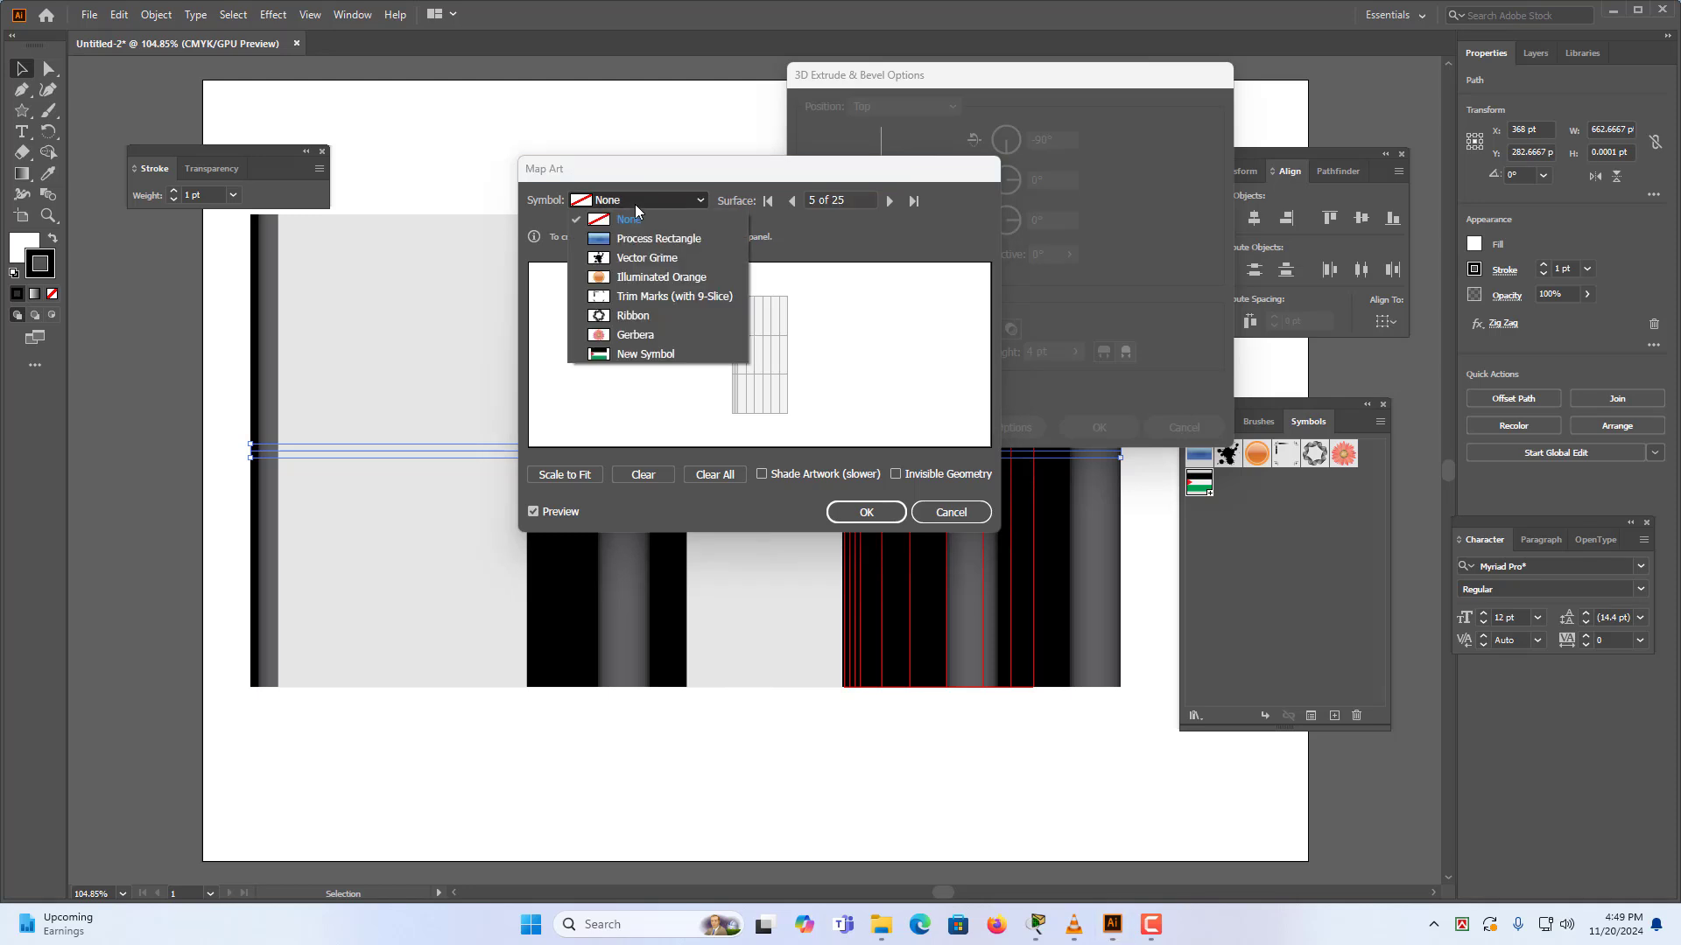
{"action": "left_click", "coordinate": [614, 356]}
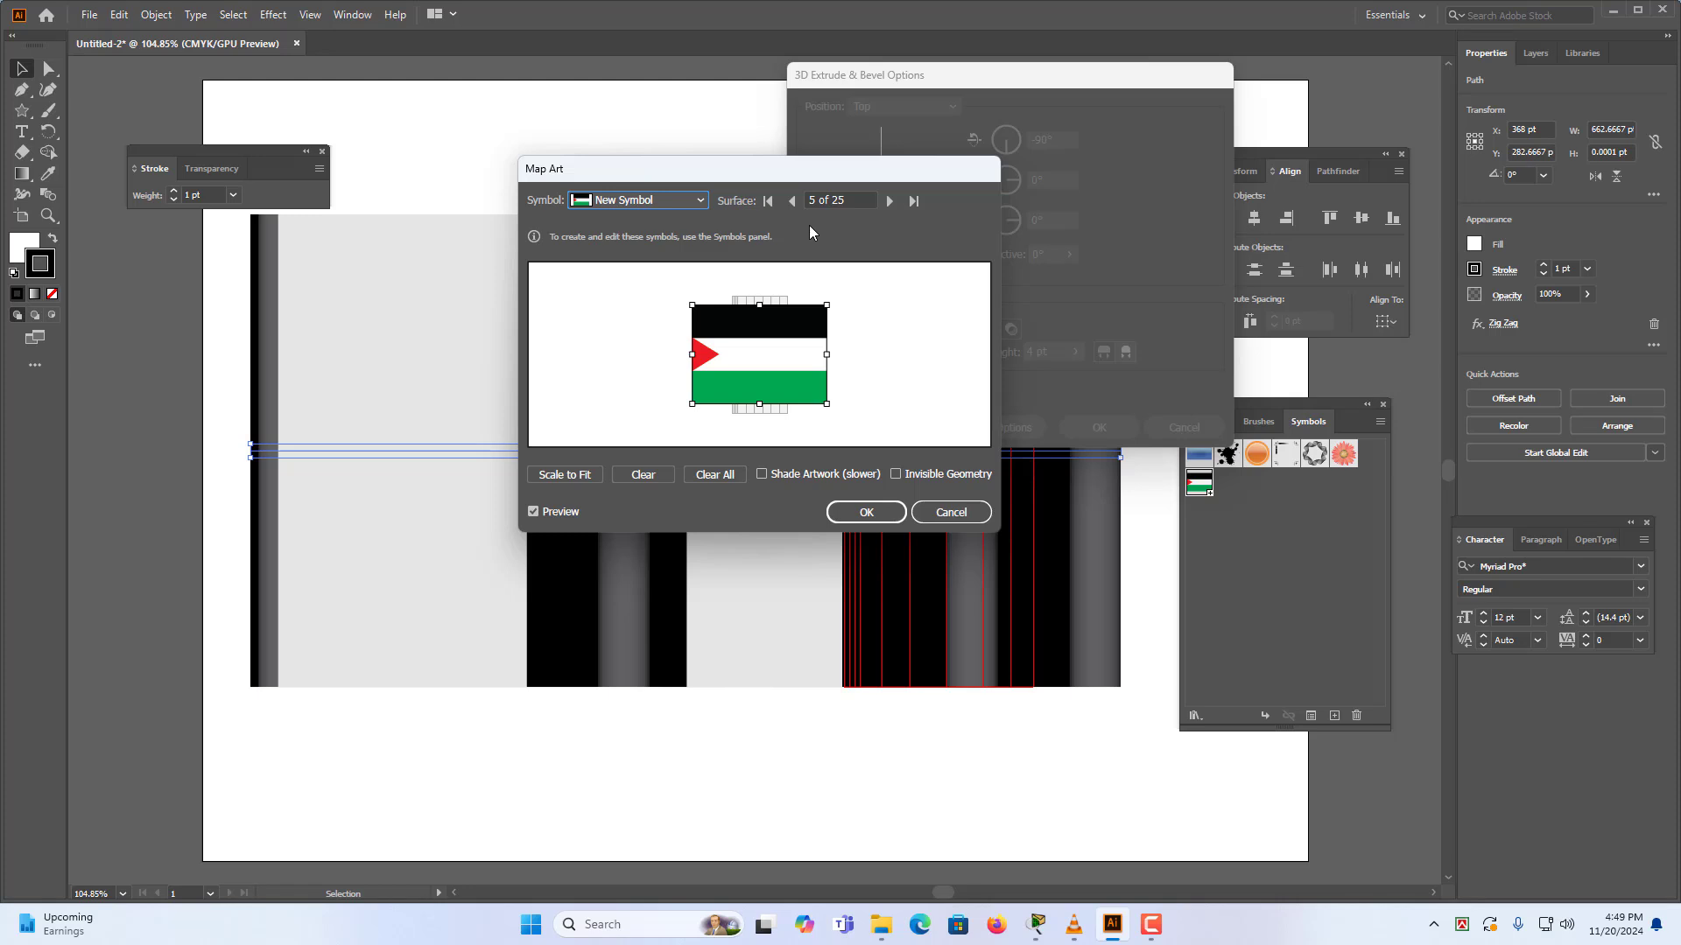
{"action": "left_click", "coordinate": [857, 202]}
{"action": "key", "text": "BackSpace"}
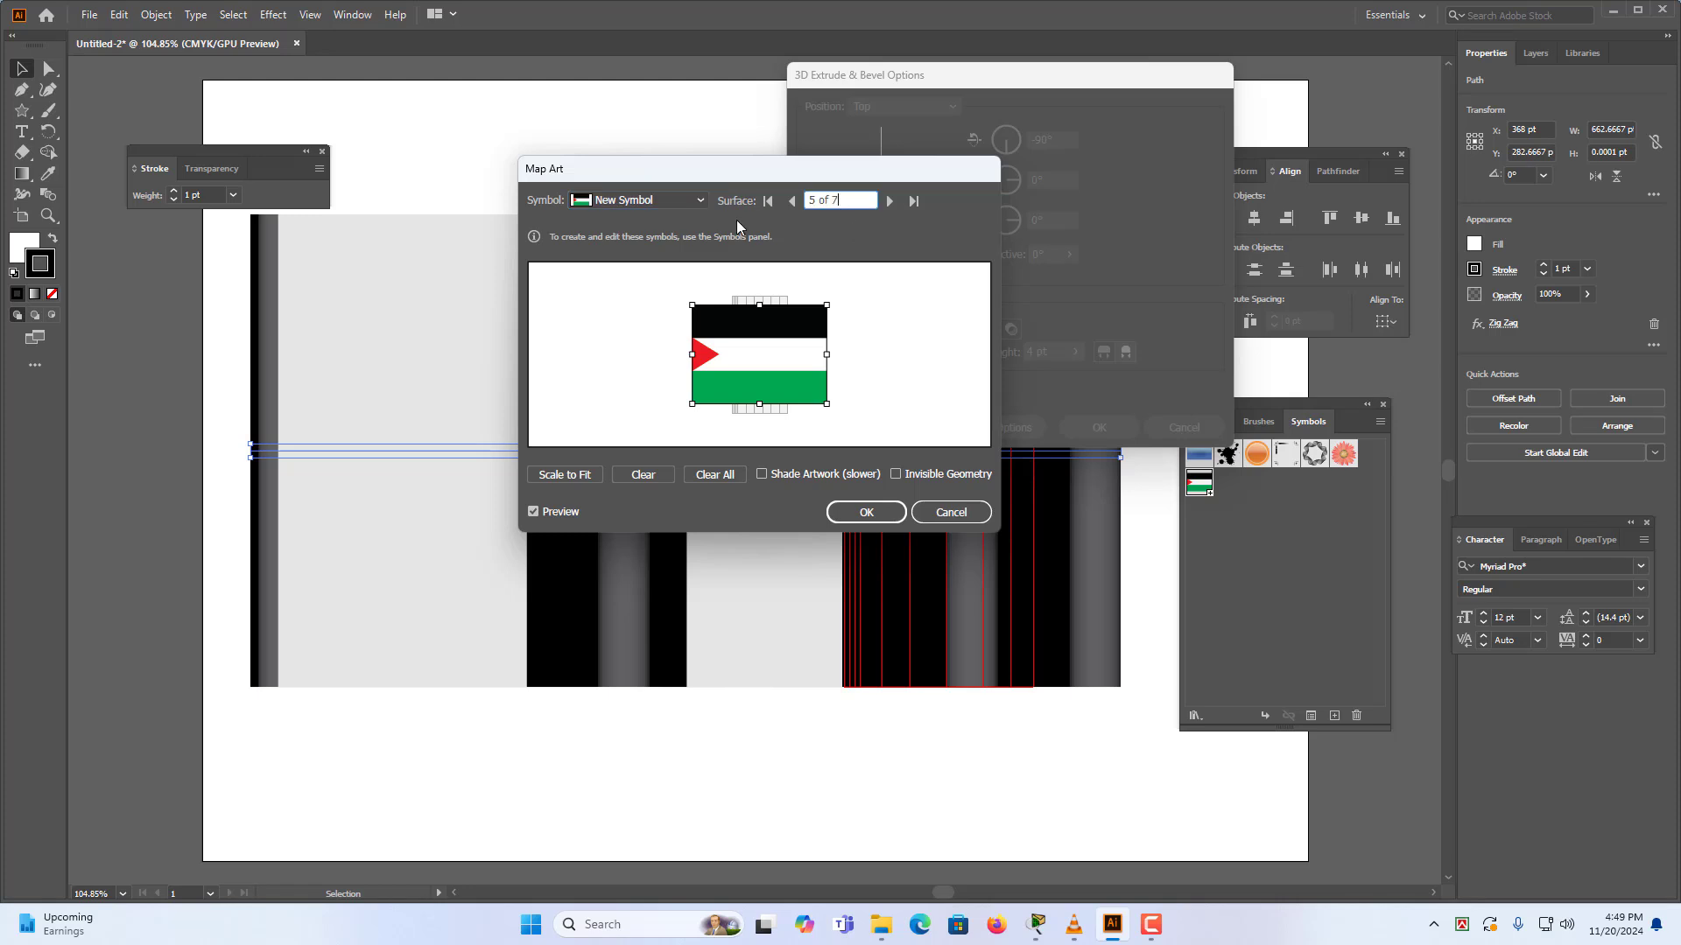
{"action": "left_click", "coordinate": [664, 201]}
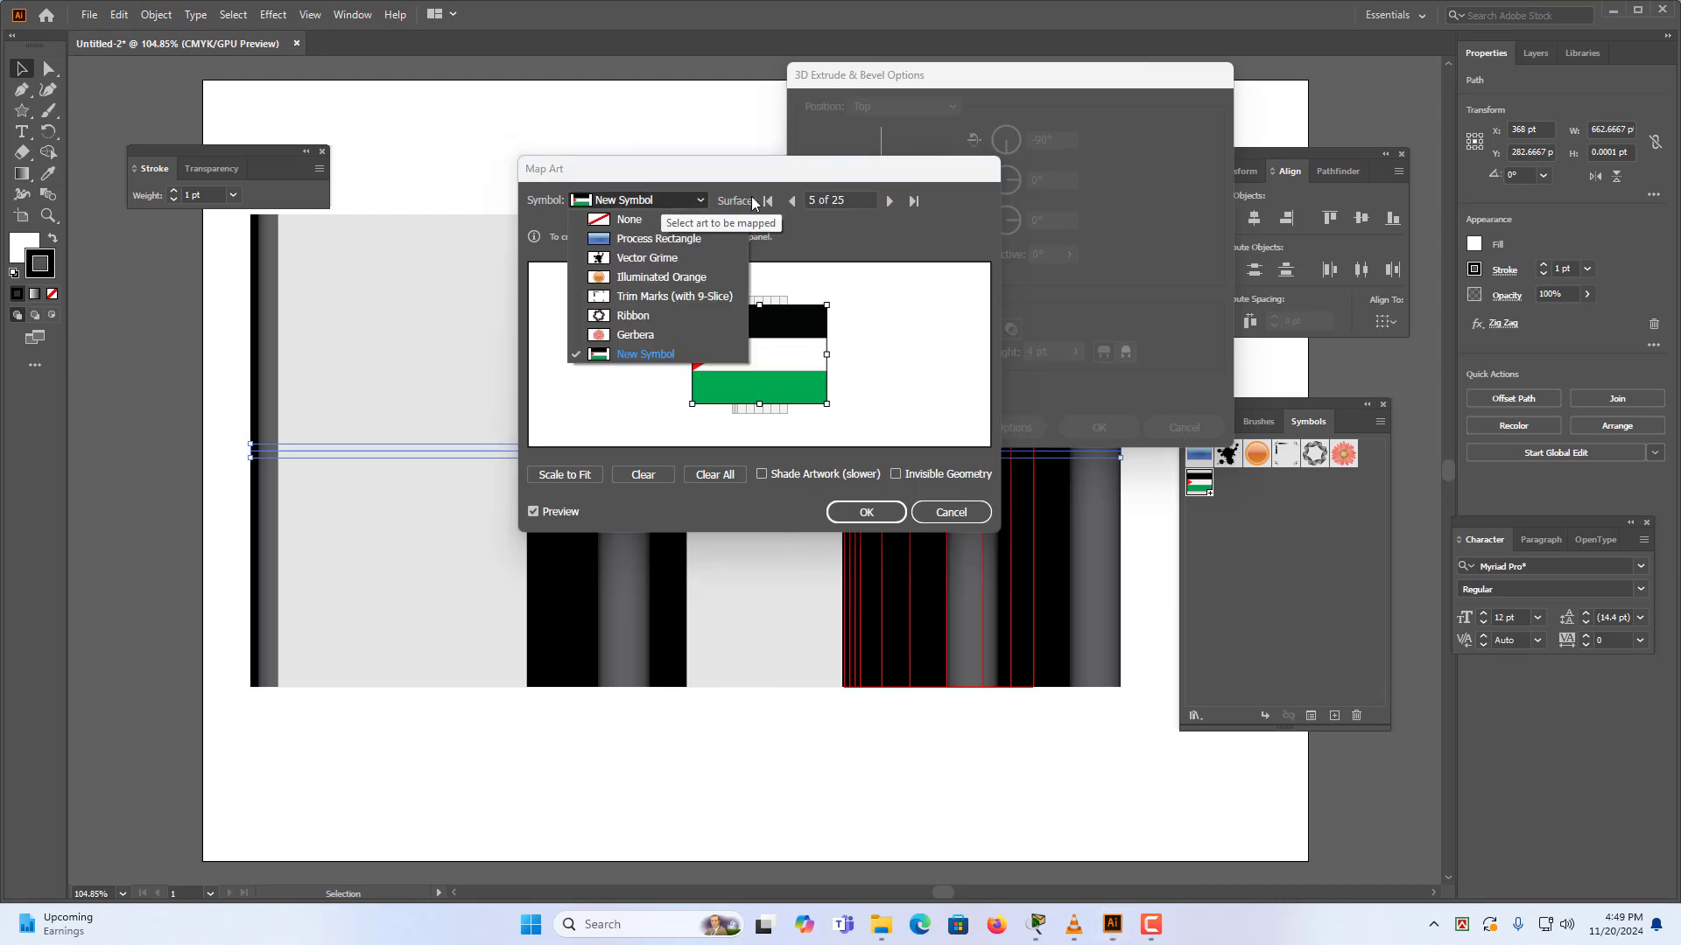
{"action": "left_click", "coordinate": [849, 199]}
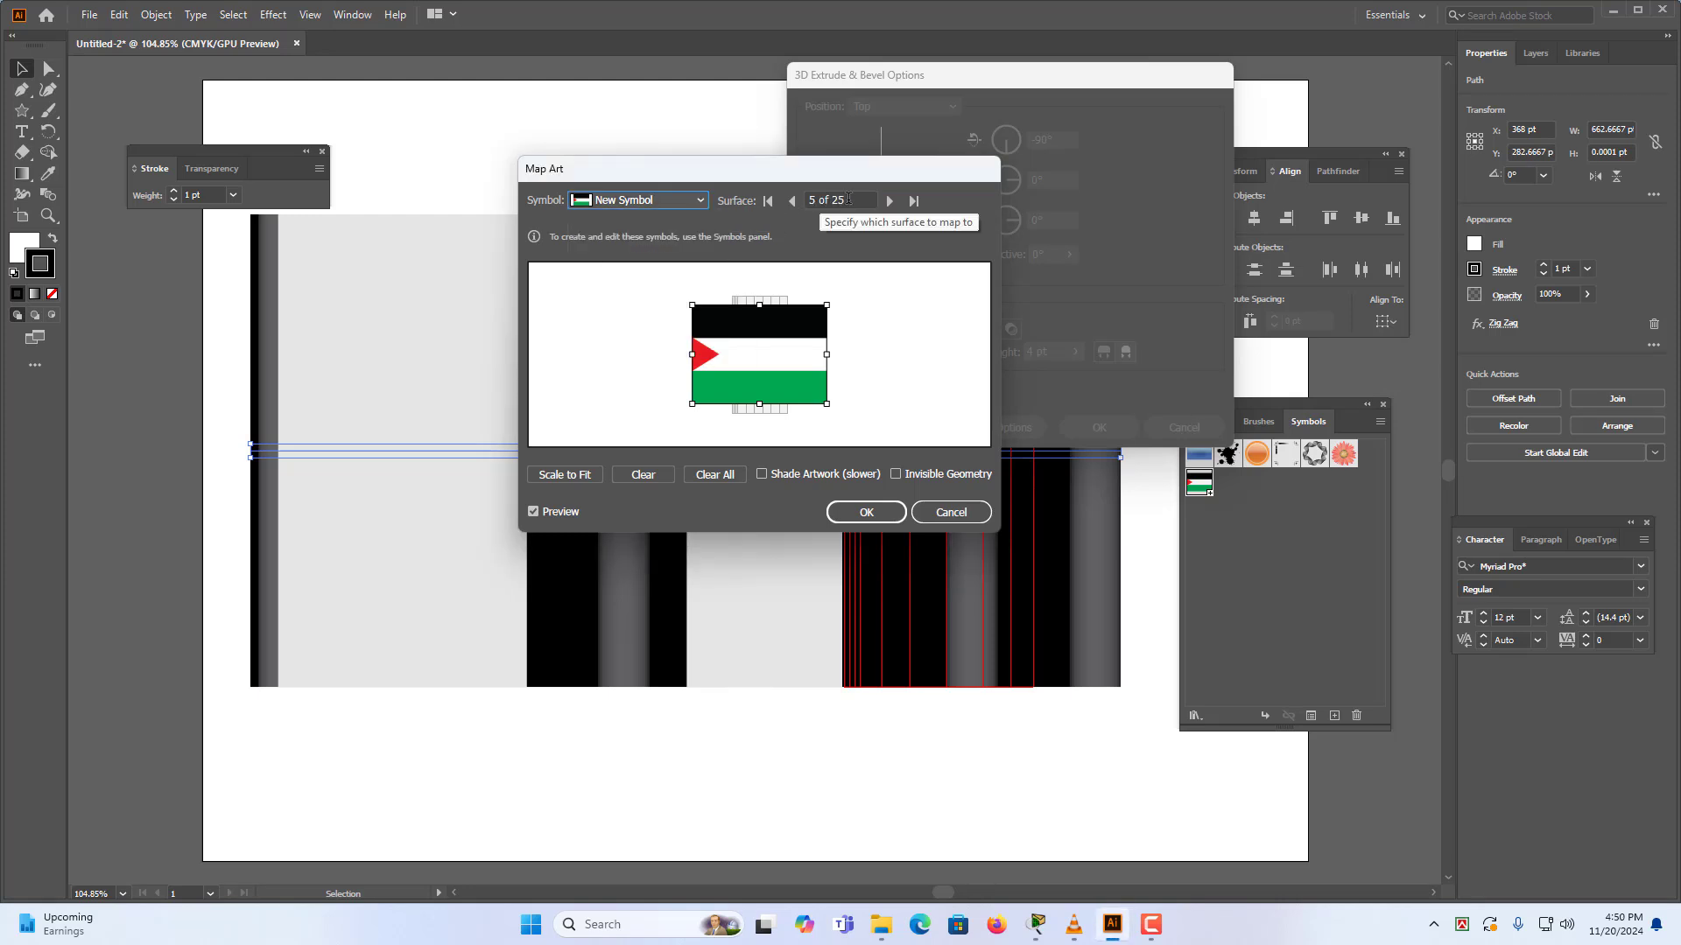
{"action": "left_click", "coordinate": [572, 474]}
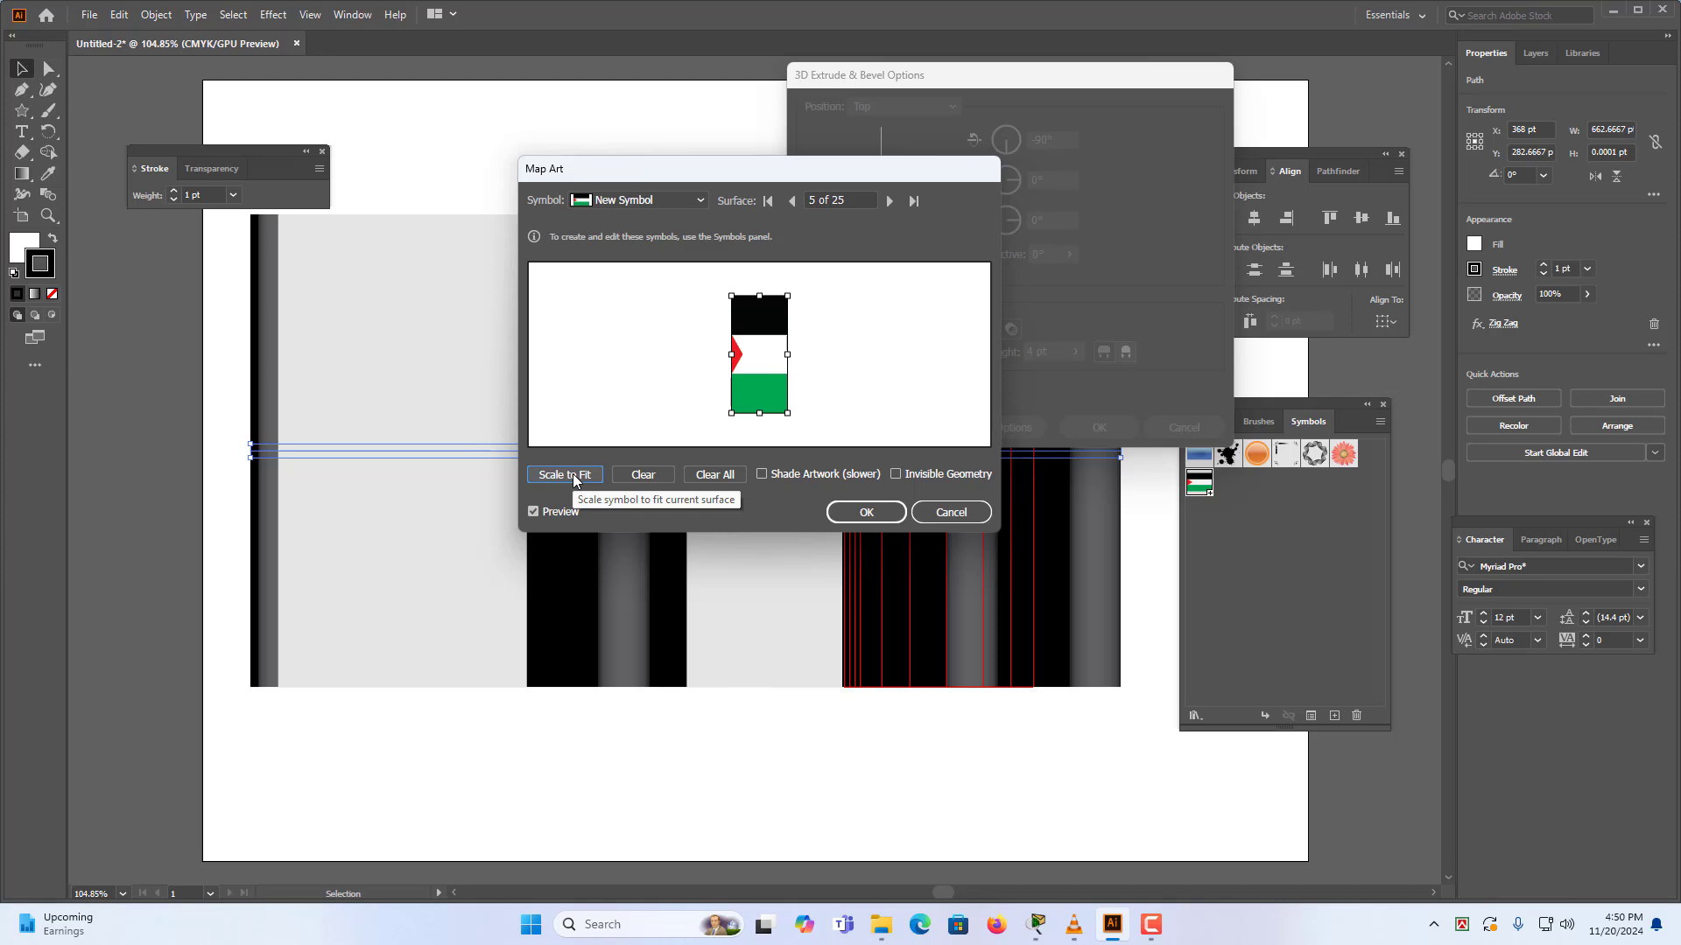
Advance through the Map Art surfaces to surface 24.
{"action": "left_click", "coordinate": [890, 201]}
{"action": "left_click", "coordinate": [891, 201]}
{"action": "left_click", "coordinate": [891, 200]}
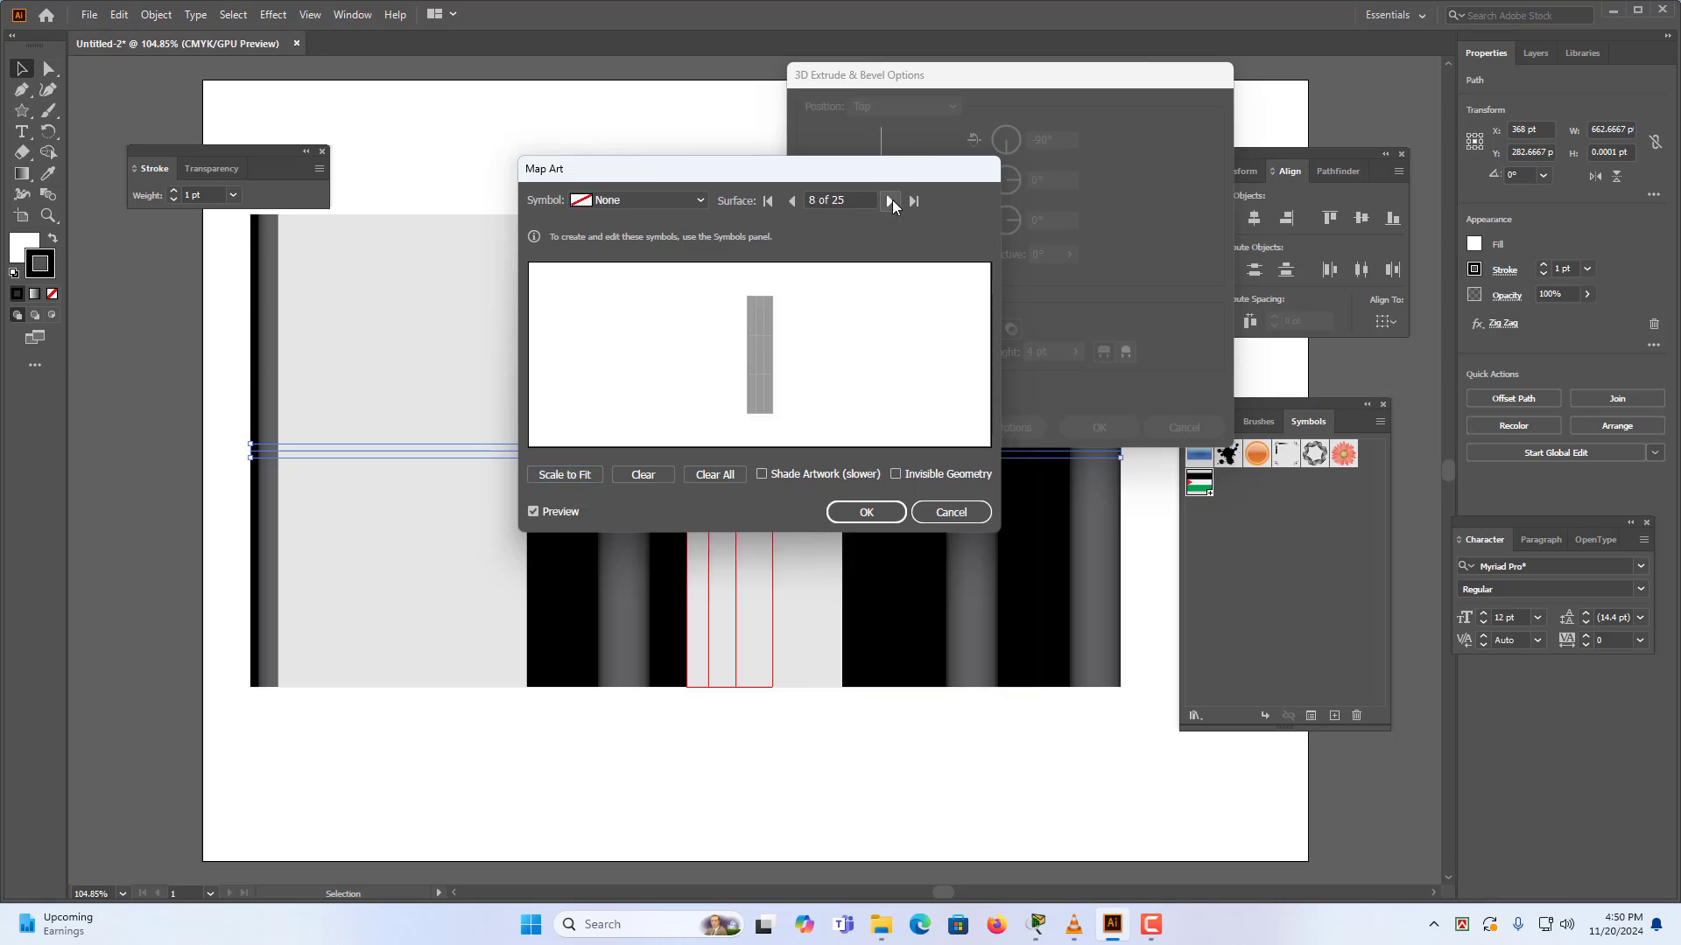
{"action": "left_click", "coordinate": [891, 200]}
{"action": "left_click", "coordinate": [891, 200]}
{"action": "left_click", "coordinate": [891, 200]}
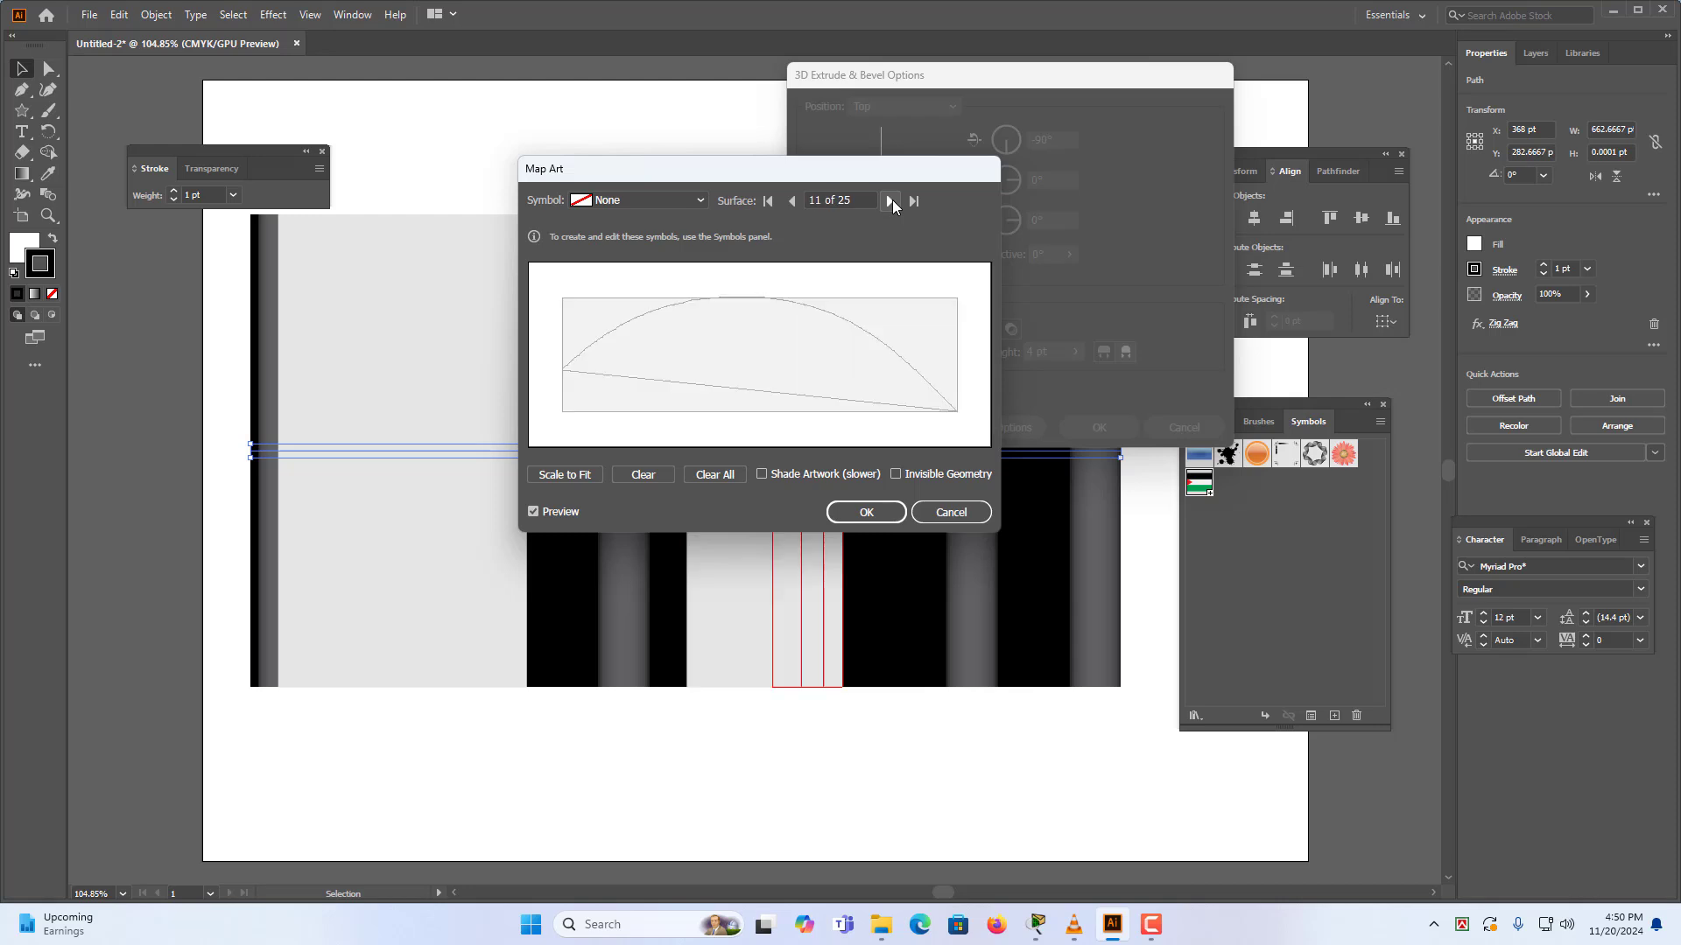
{"action": "left_click", "coordinate": [891, 200]}
{"action": "left_click", "coordinate": [891, 200]}
{"action": "double_click", "coordinate": [891, 201]}
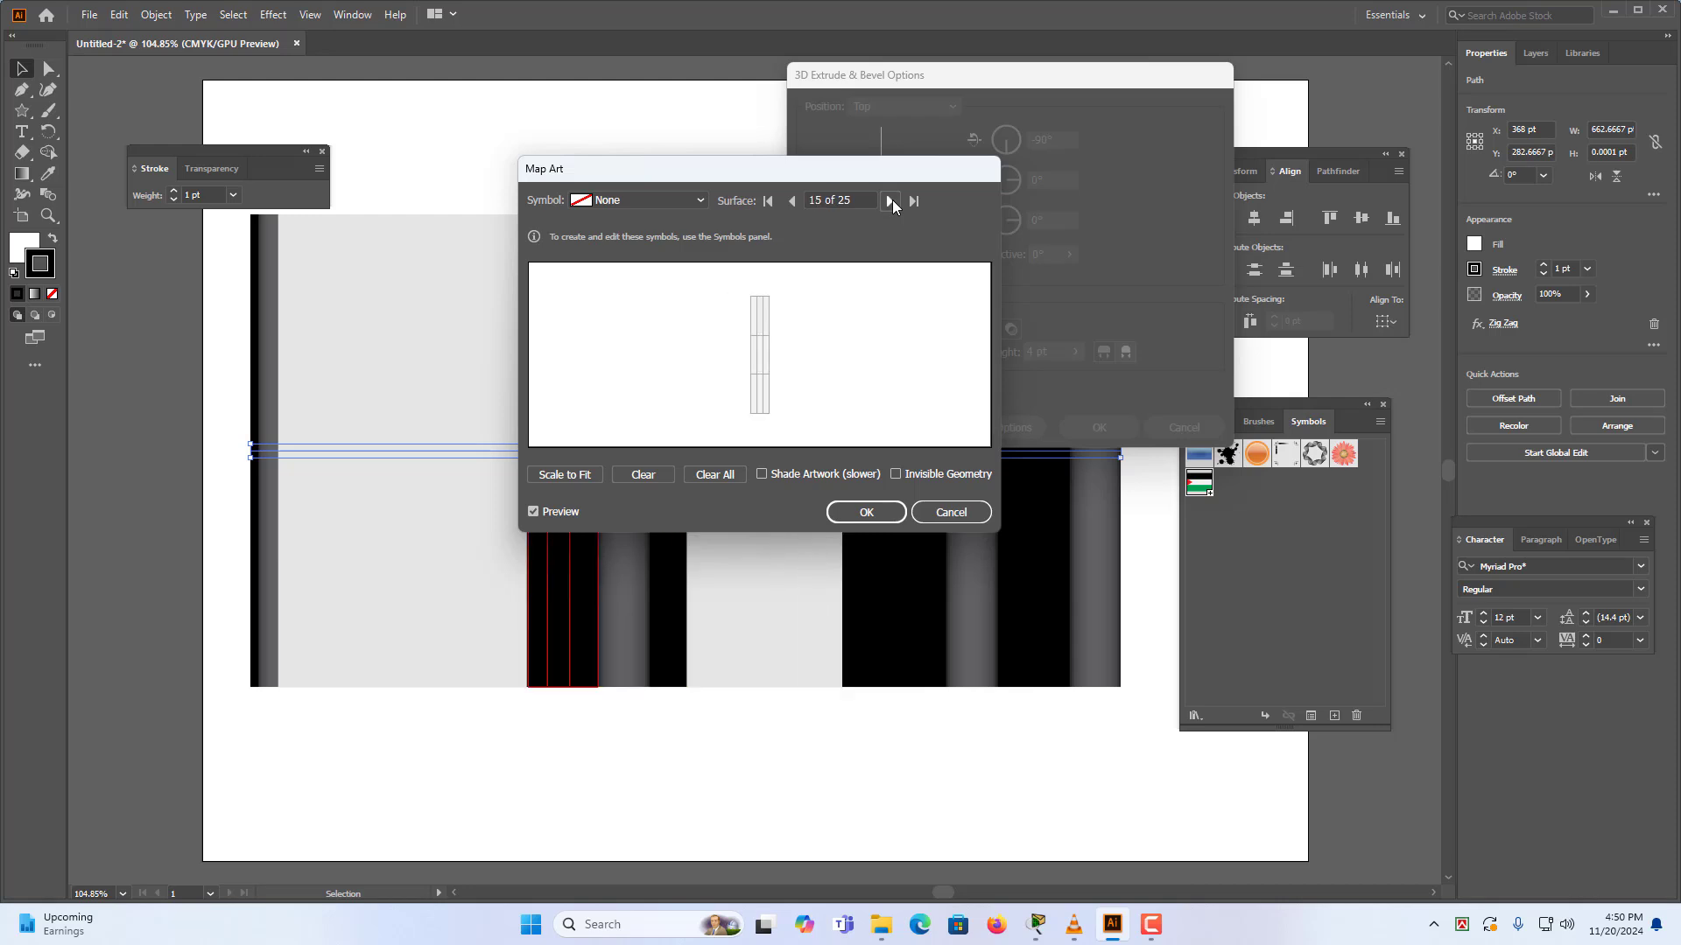
{"action": "double_click", "coordinate": [891, 201]}
{"action": "double_click", "coordinate": [891, 200]}
{"action": "triple_click", "coordinate": [891, 200]}
{"action": "double_click", "coordinate": [892, 202]}
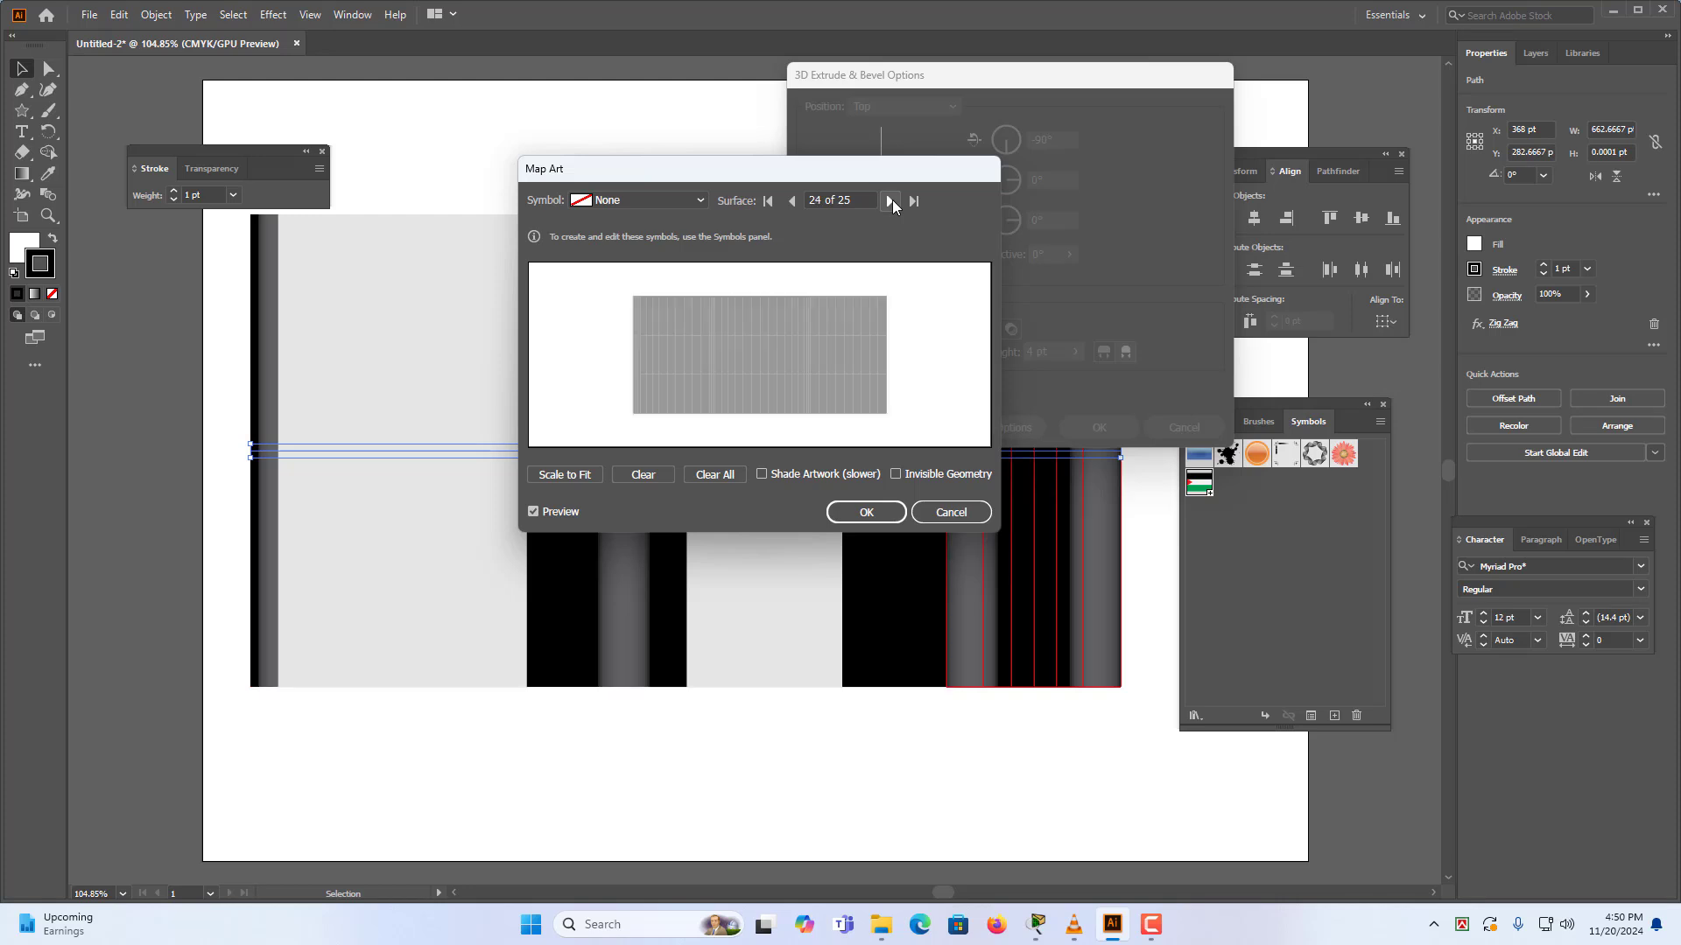
Map the flag symbol, New Symbol, onto surface 24 and scale it to fit that surface.
{"action": "left_click", "coordinate": [891, 201]}
{"action": "left_click", "coordinate": [891, 201]}
{"action": "left_click", "coordinate": [793, 201]}
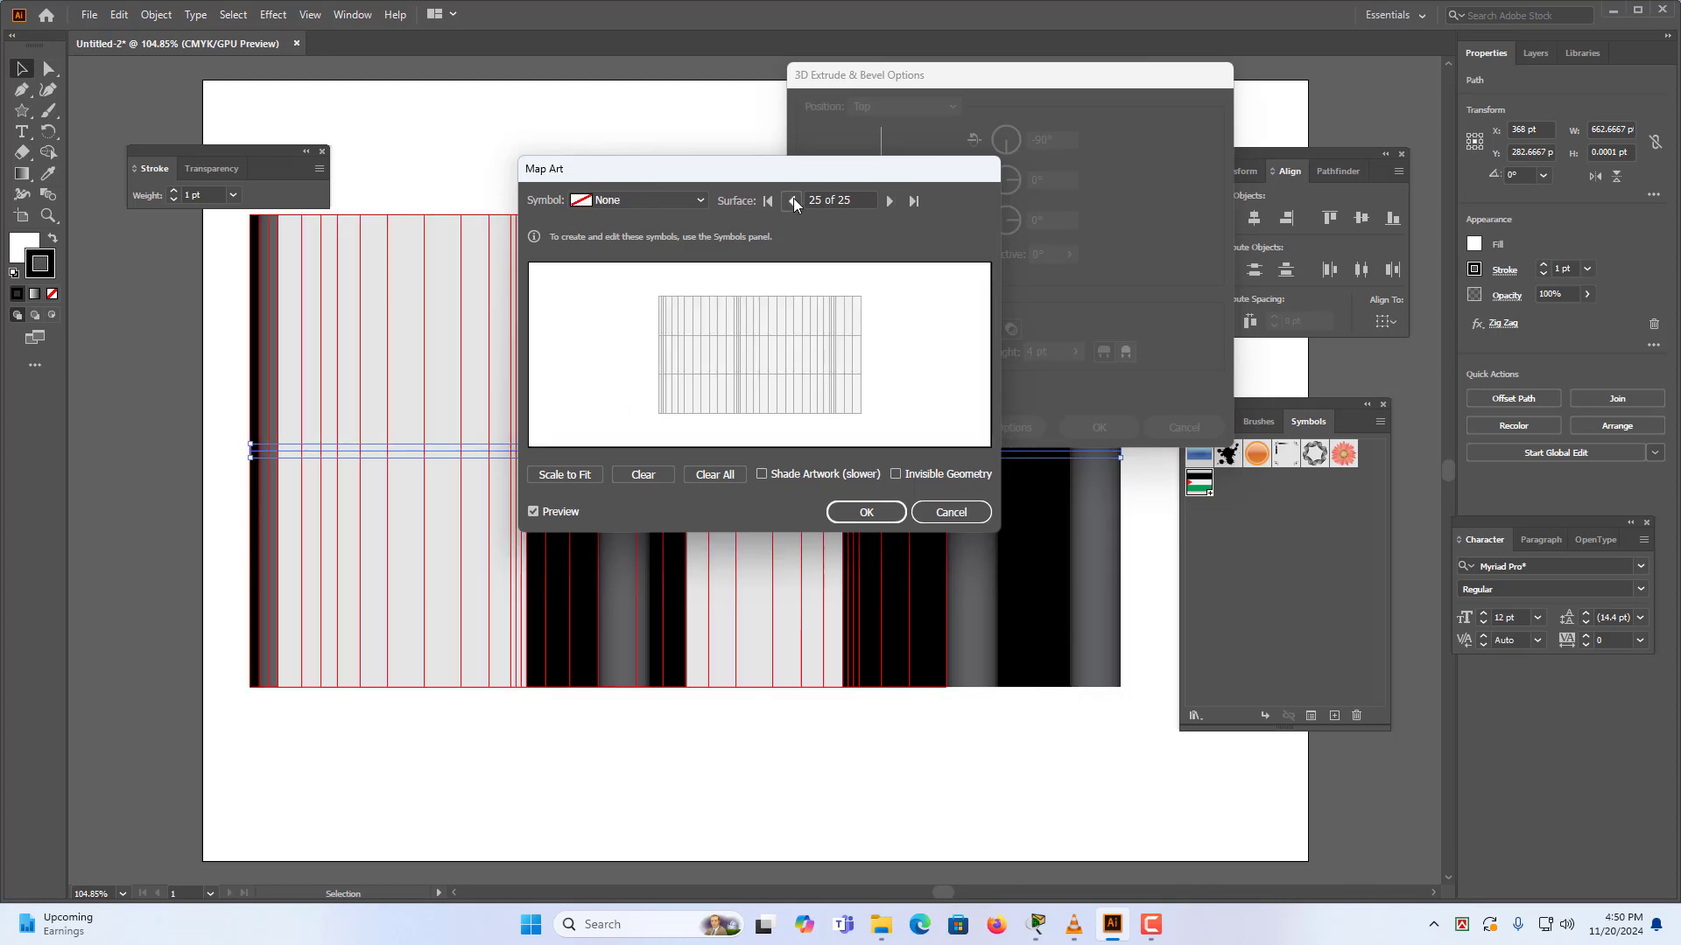
{"action": "double_click", "coordinate": [793, 201]}
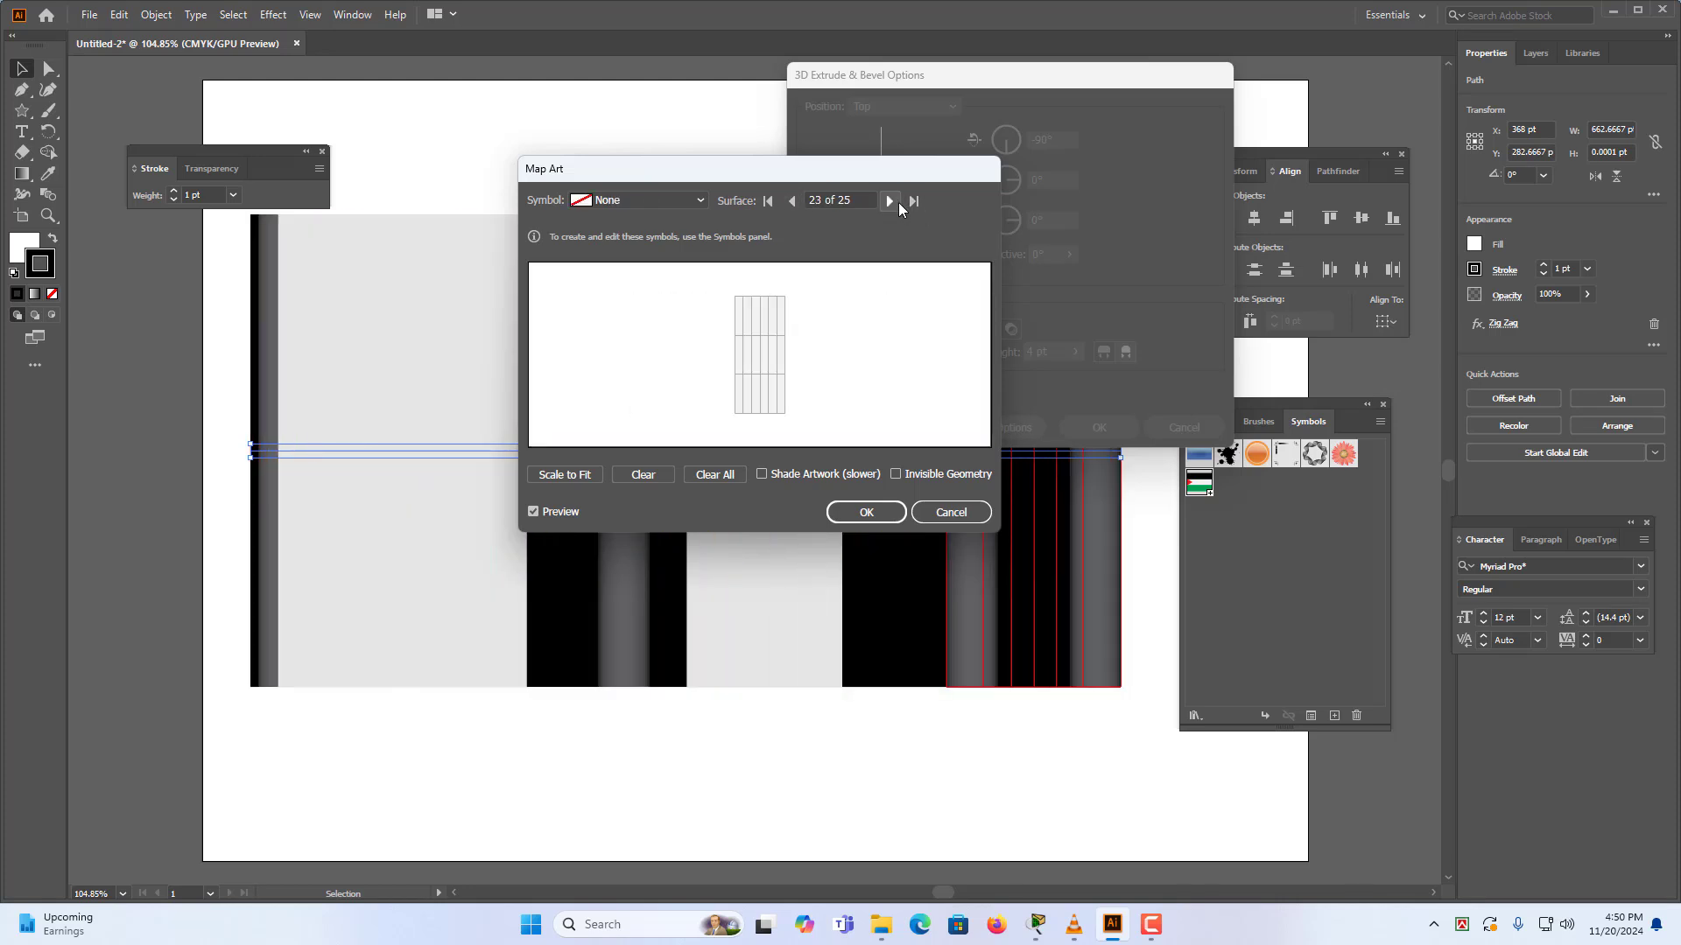
{"action": "left_click", "coordinate": [893, 200]}
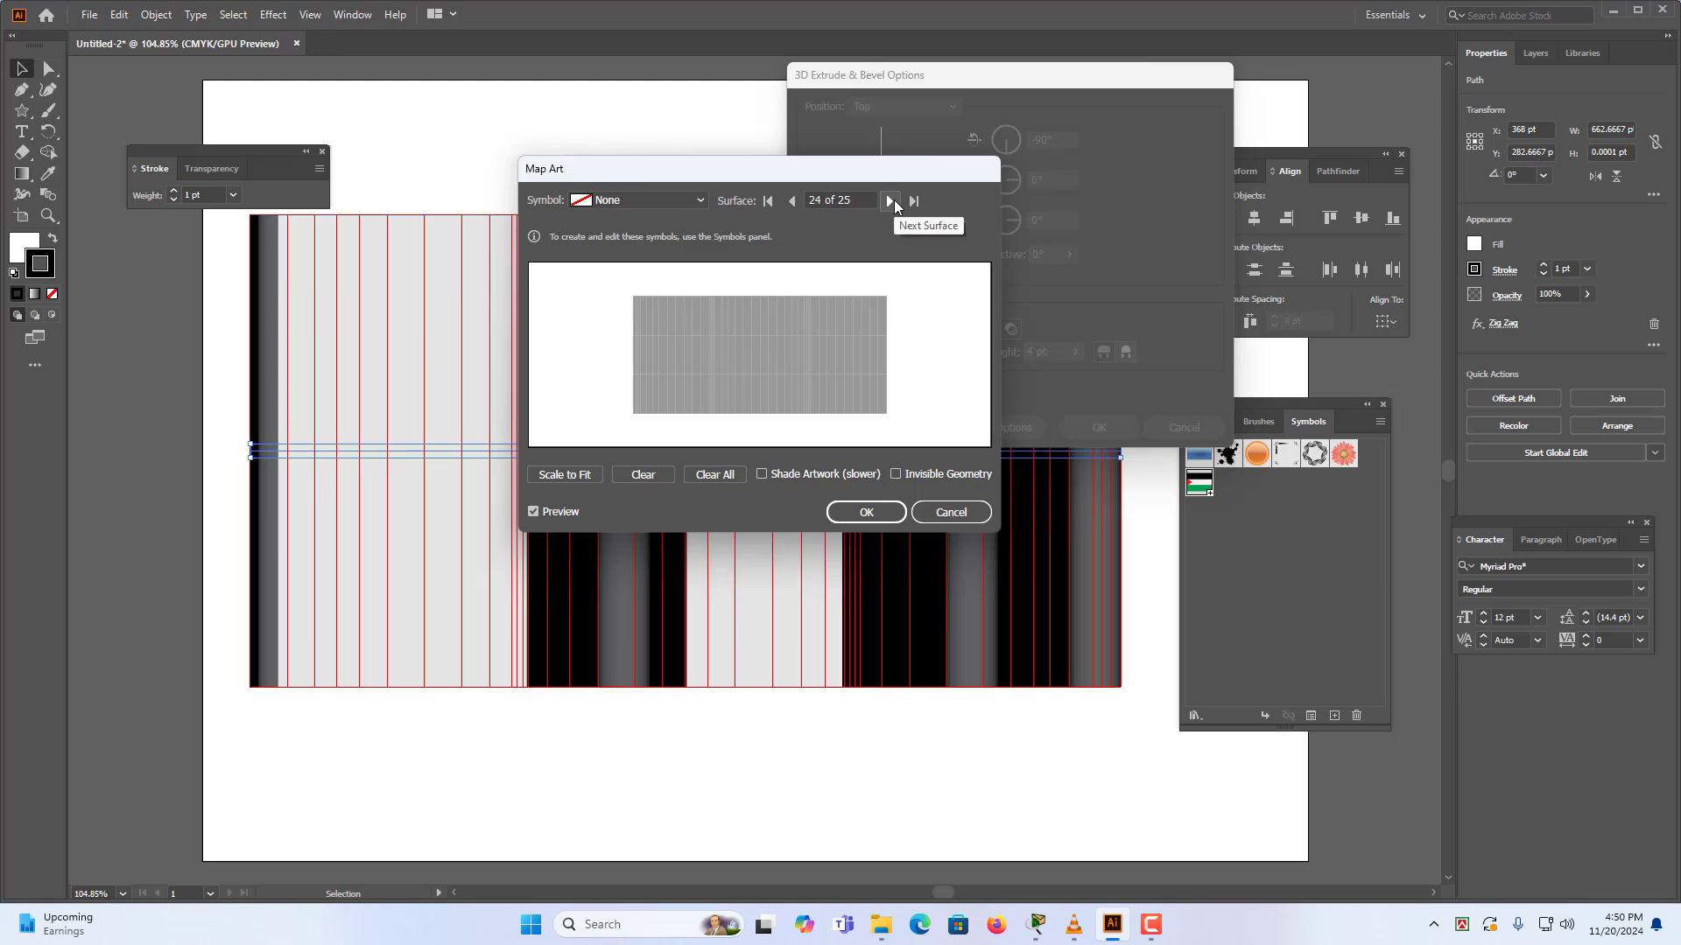
{"action": "left_click", "coordinate": [692, 202]}
{"action": "left_click", "coordinate": [640, 351]}
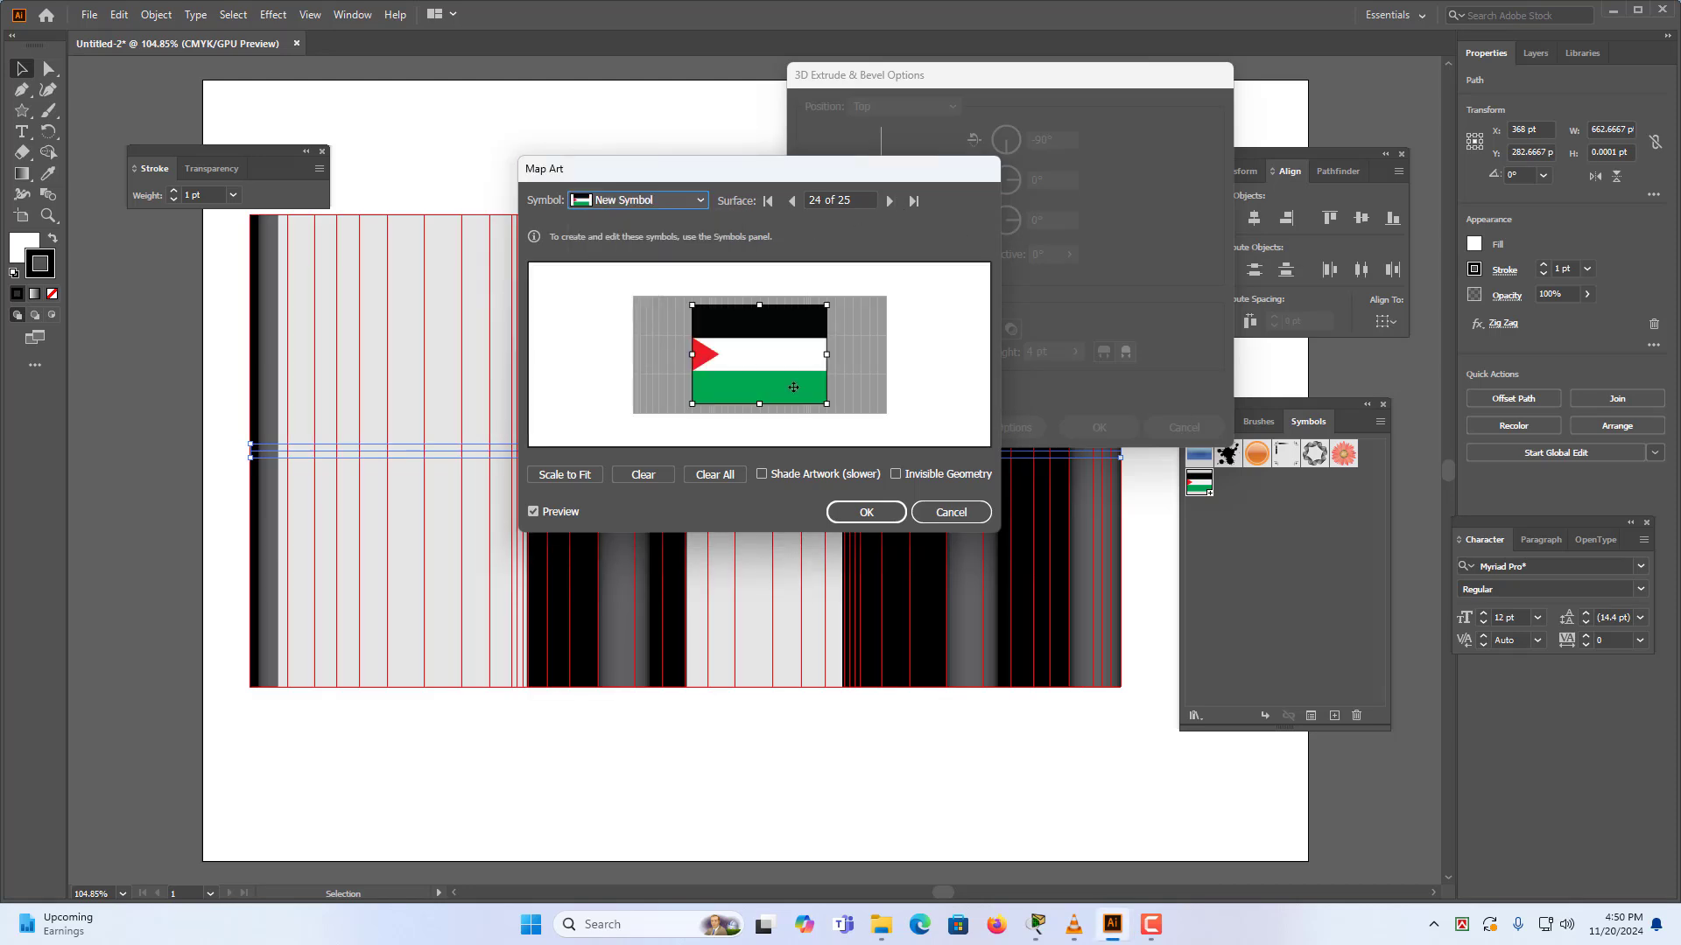
{"action": "left_click", "coordinate": [583, 475]}
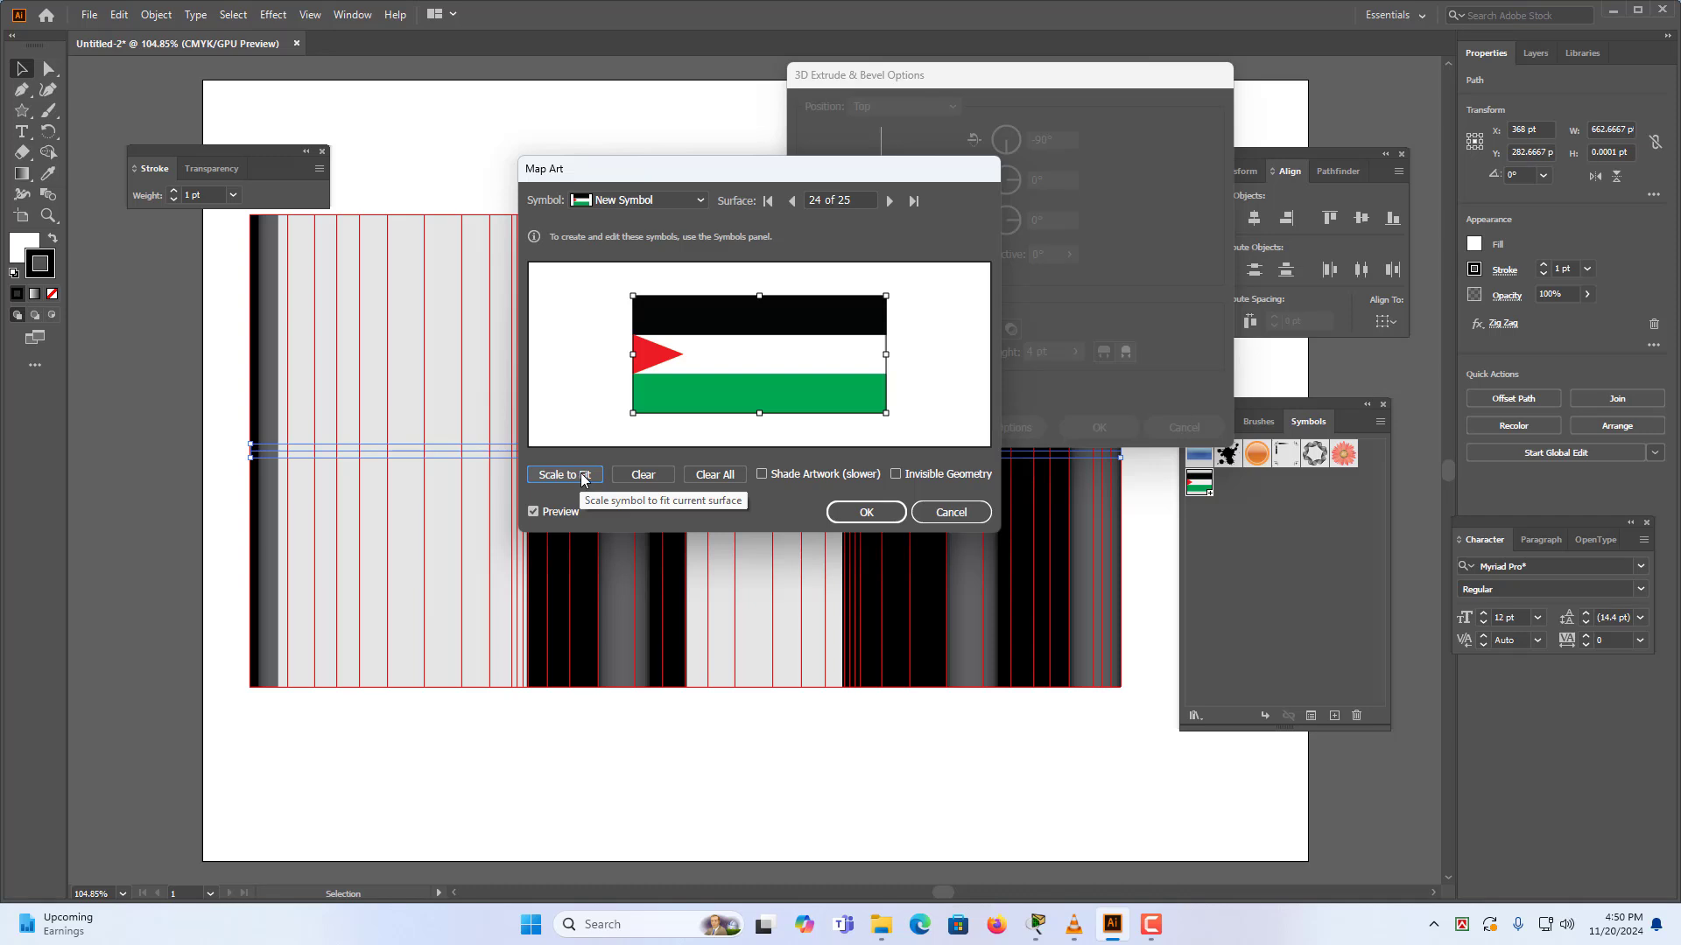
Enable Shade Artwork and Invisible Geometry for the mapped flag, and accept the Map Art settings.
{"action": "left_click", "coordinate": [774, 477]}
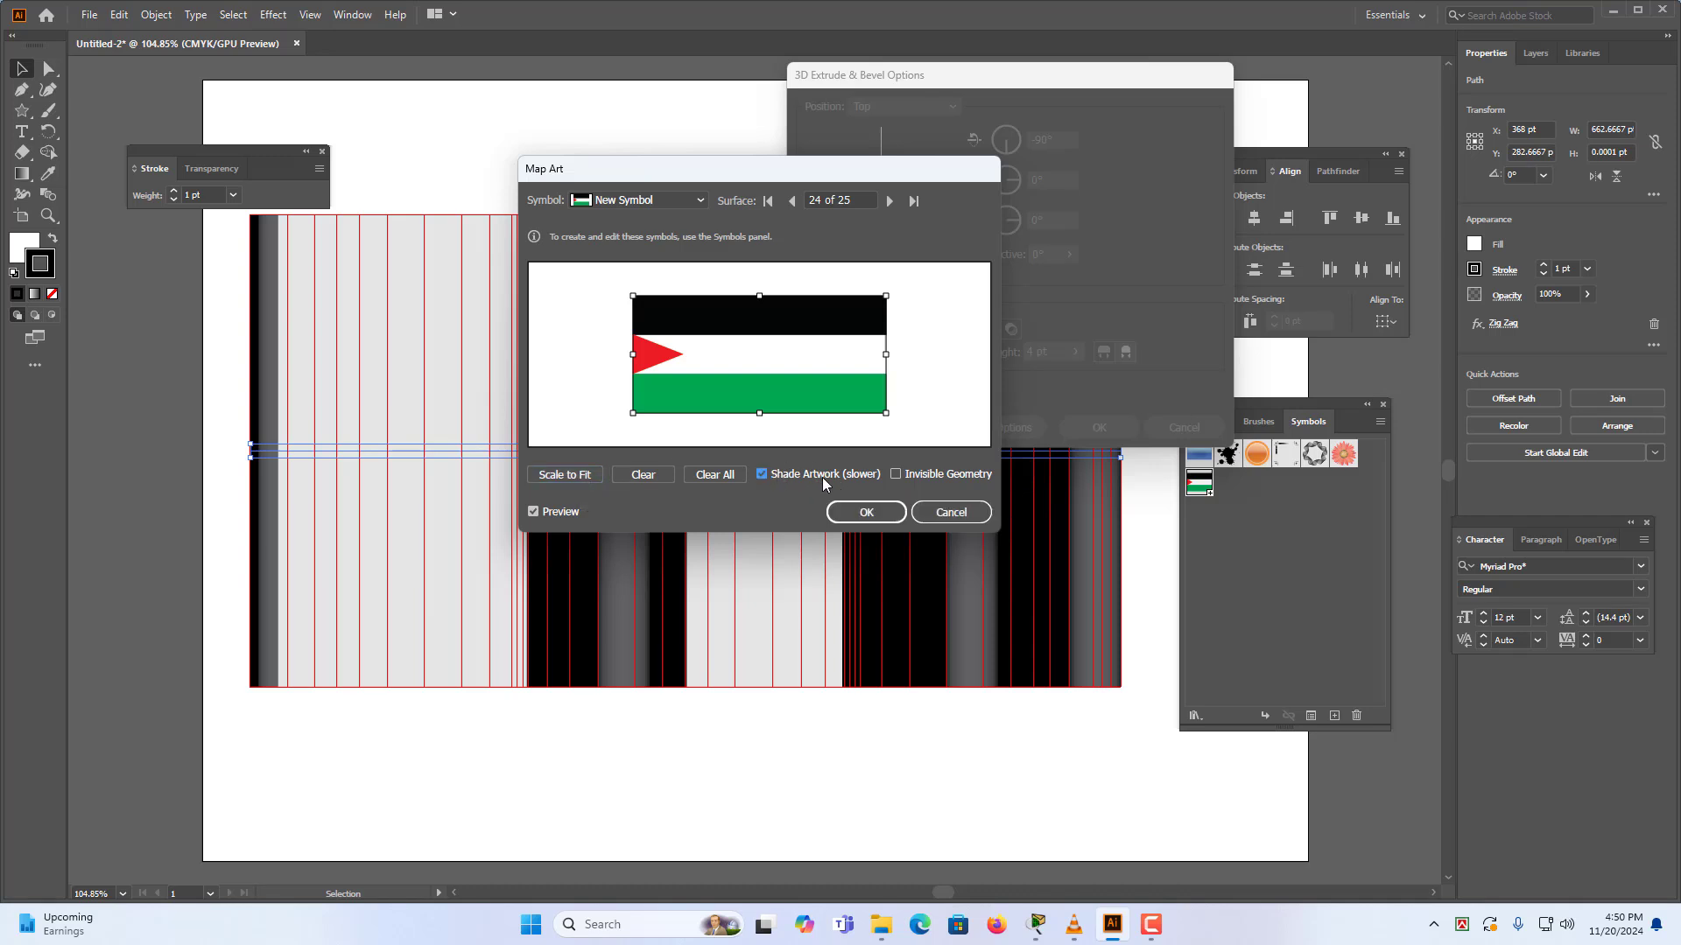
{"action": "left_click", "coordinate": [896, 477]}
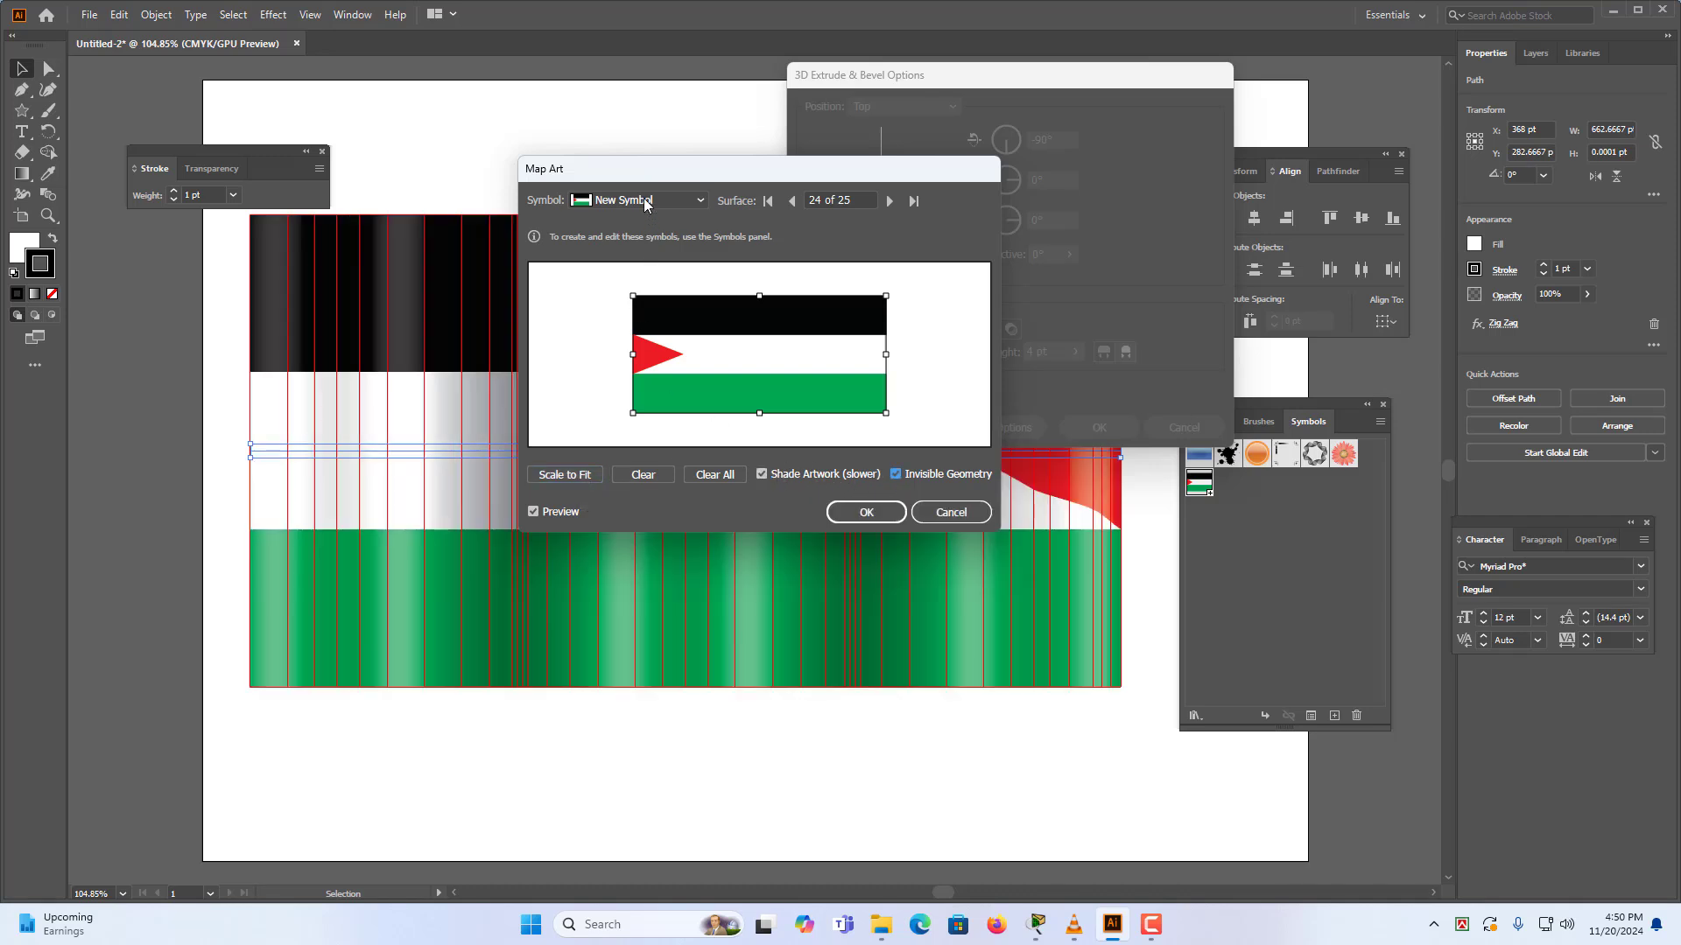
{"action": "left_click_drag", "start_coordinate": [653, 175], "coordinate": [1225, 253]}
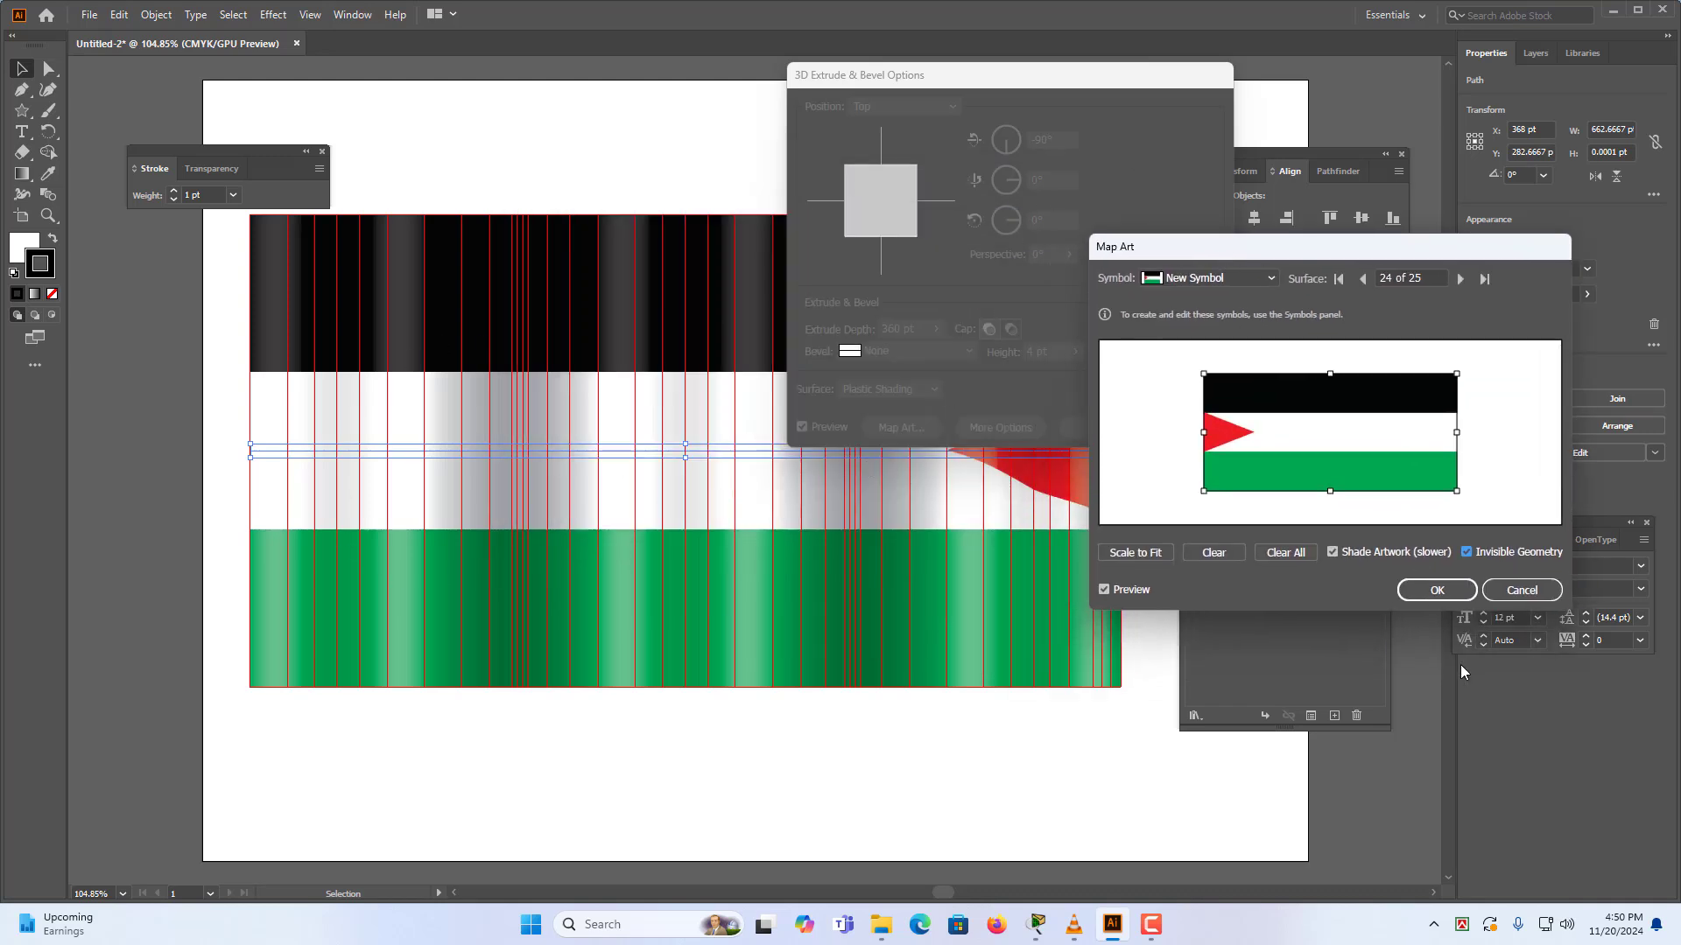
{"action": "left_click", "coordinate": [1435, 592]}
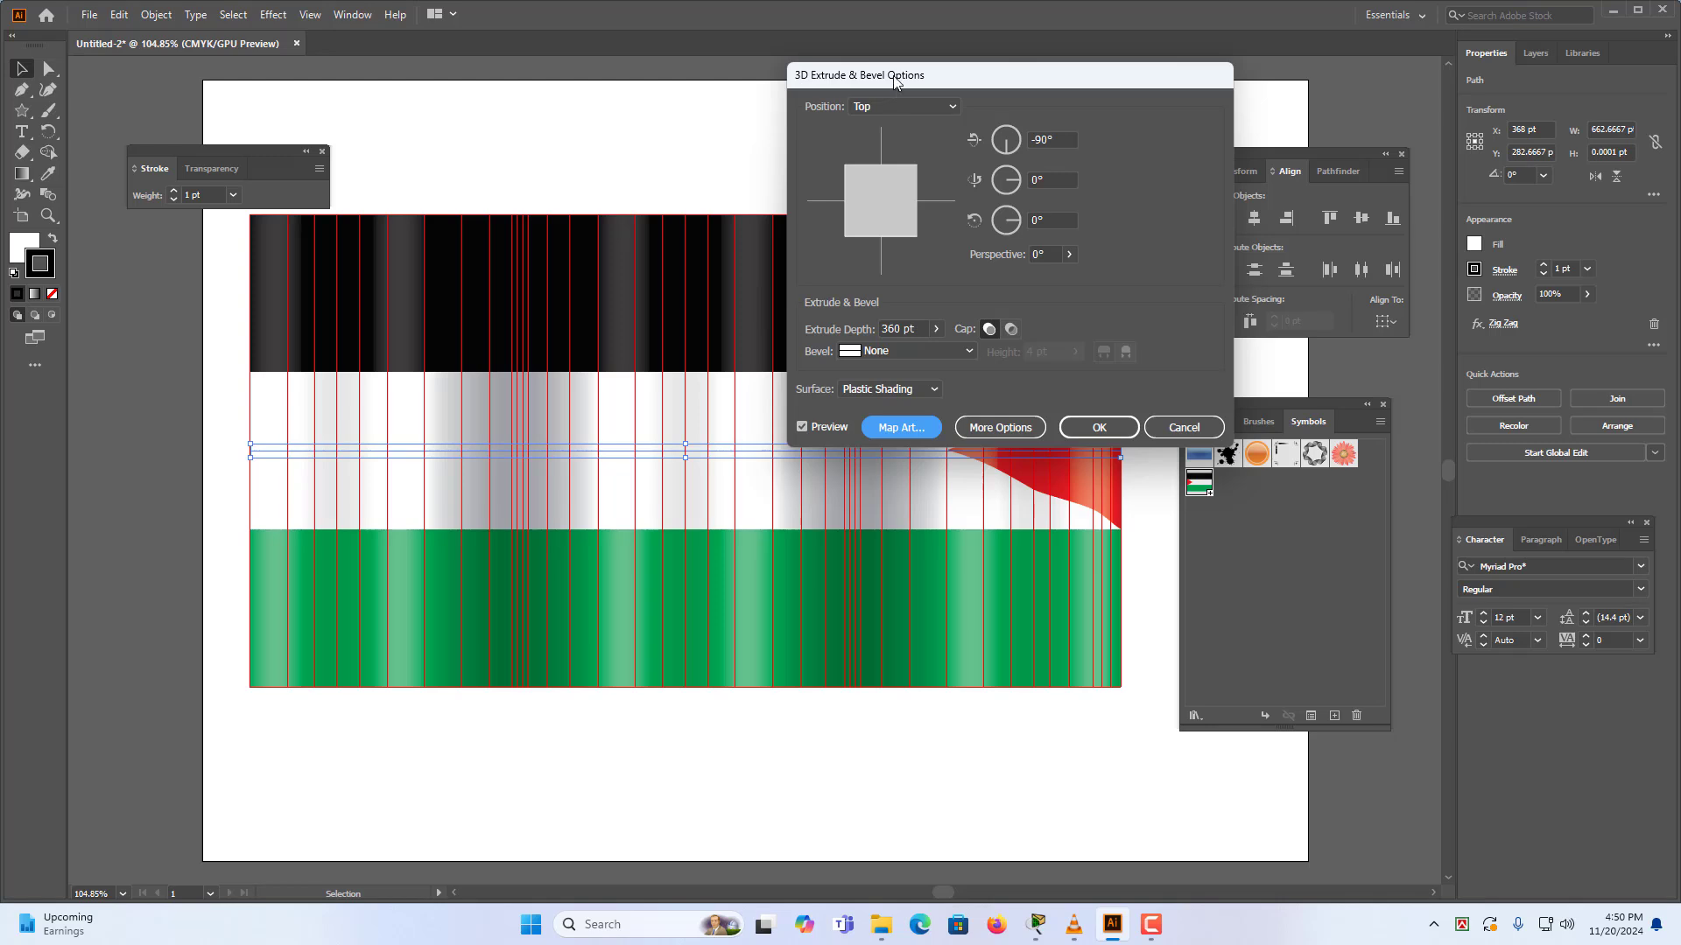
Compare Diffuse Shading and Plastic Shading on the extruded flag, and set its surface to Diffuse Shading.
{"action": "left_click_drag", "start_coordinate": [895, 77], "coordinate": [1284, 140]}
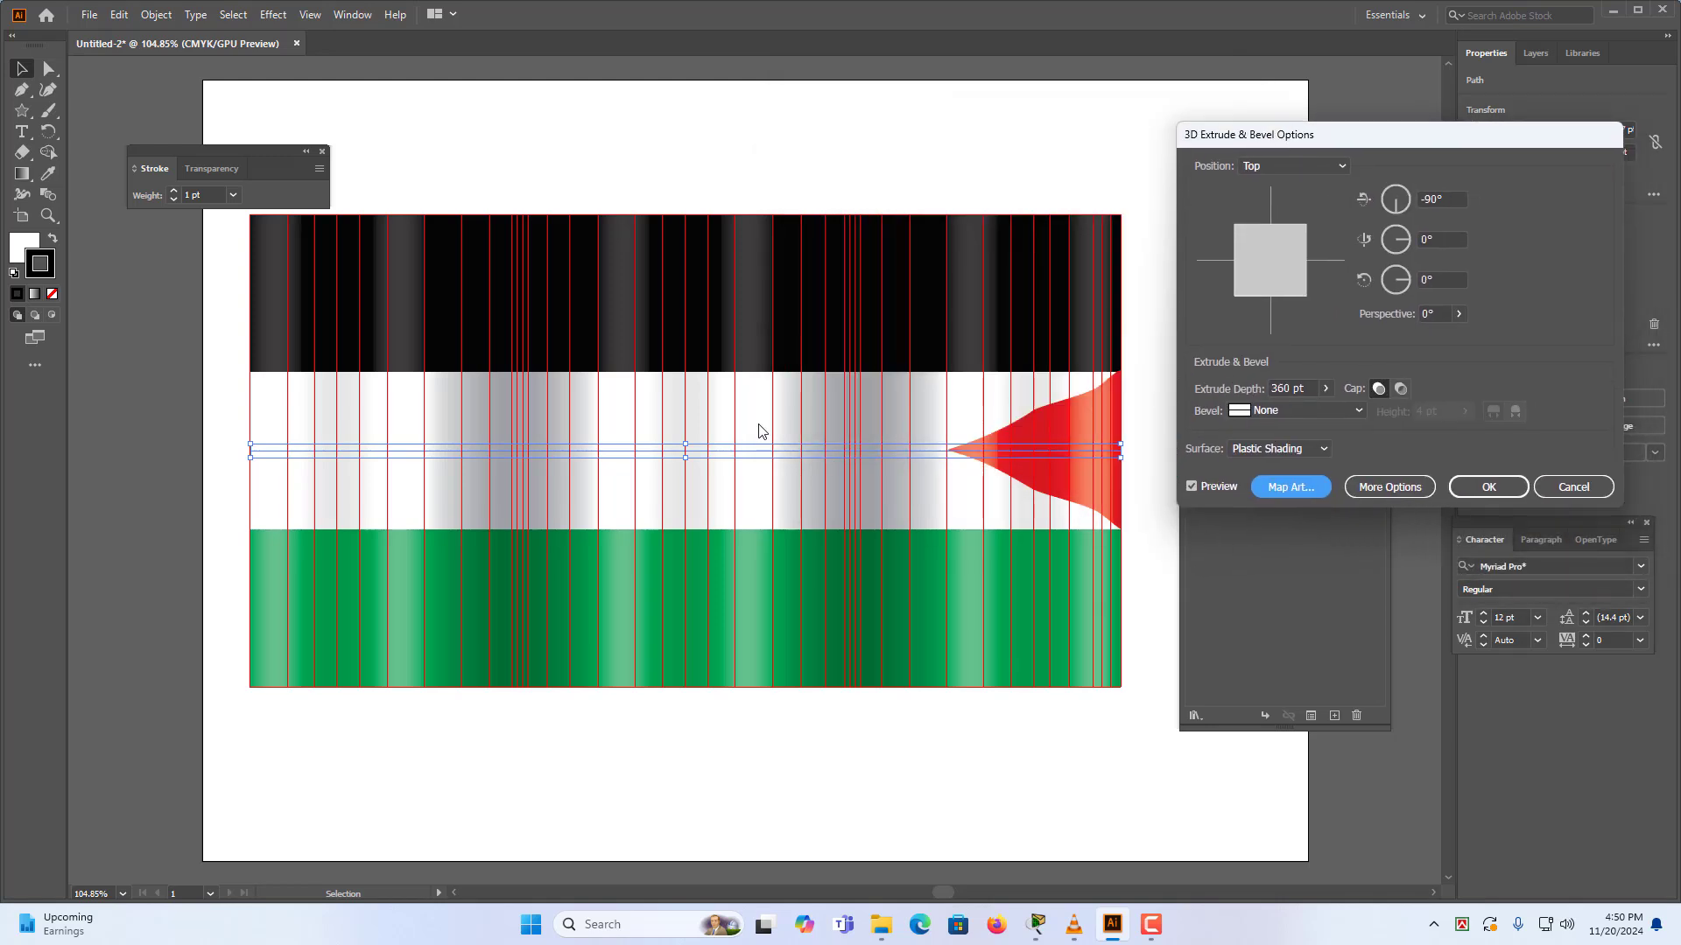
{"action": "left_click", "coordinate": [1251, 449]}
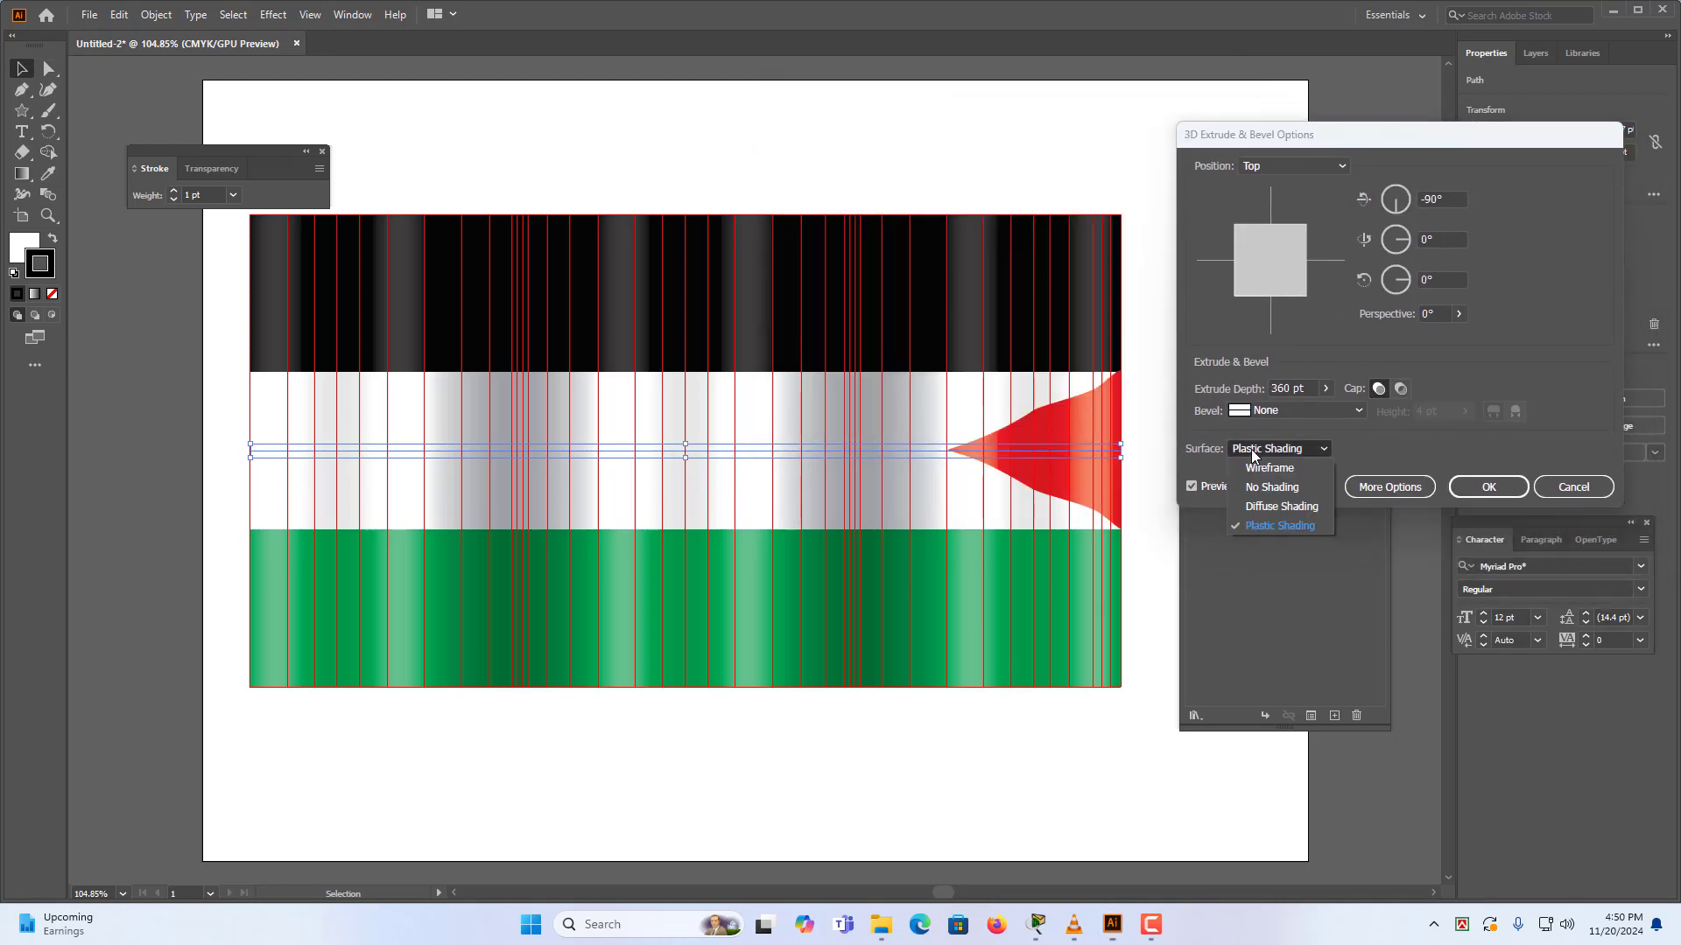
{"action": "left_click", "coordinate": [1299, 506]}
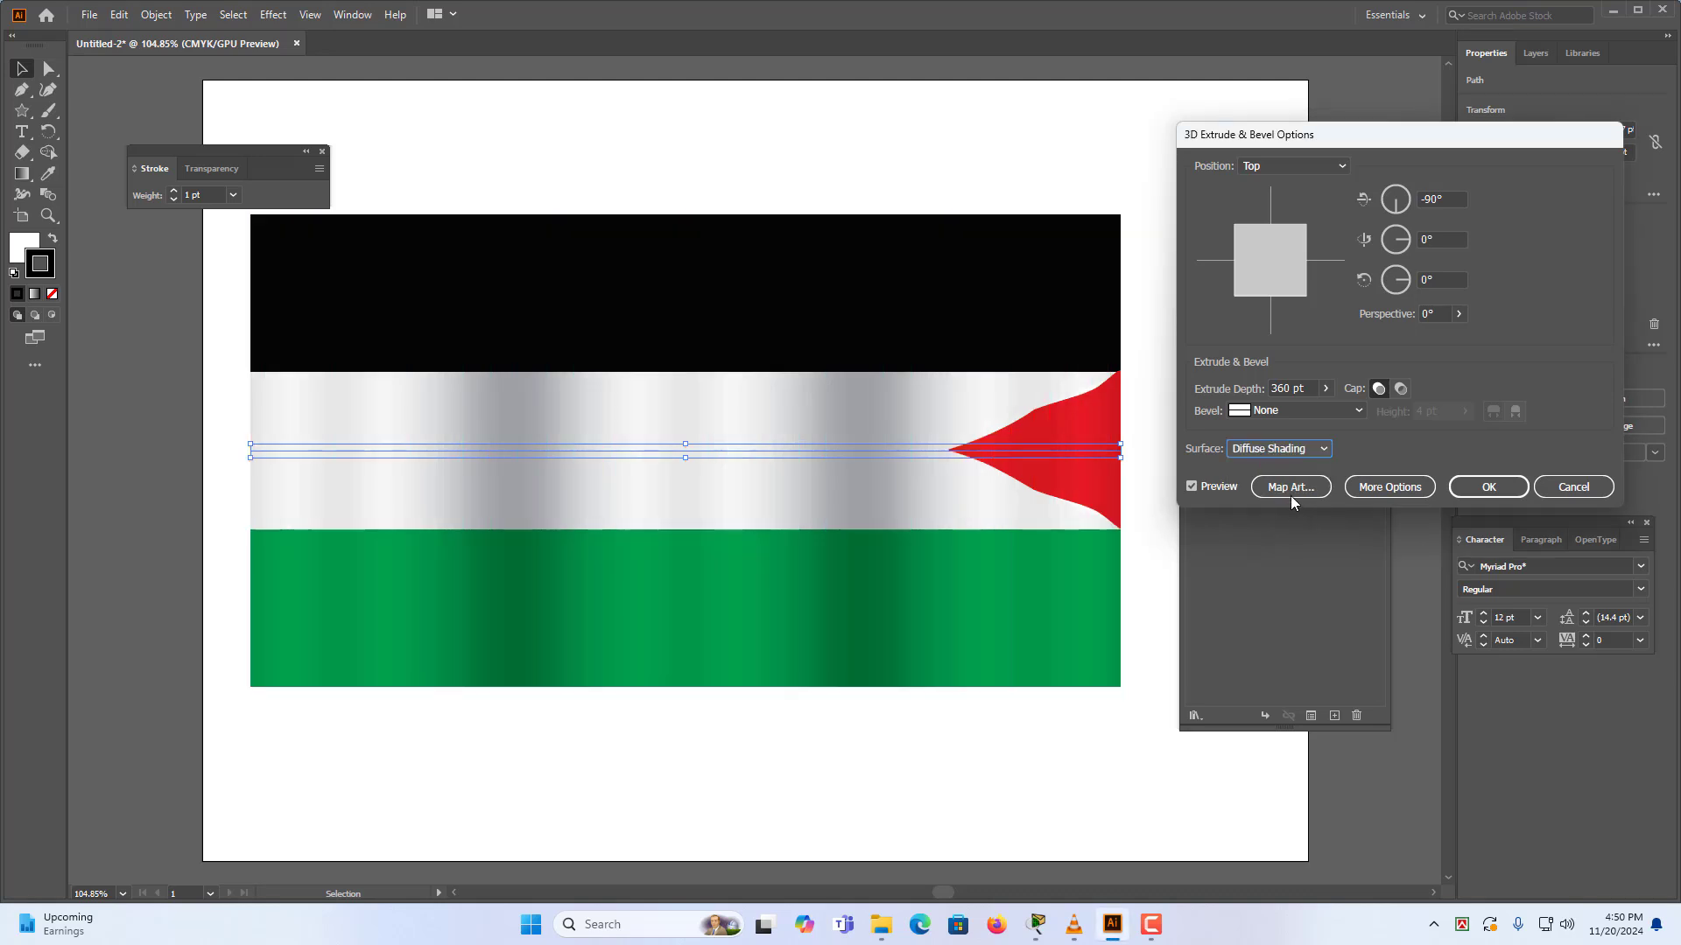
{"action": "left_click", "coordinate": [1278, 450]}
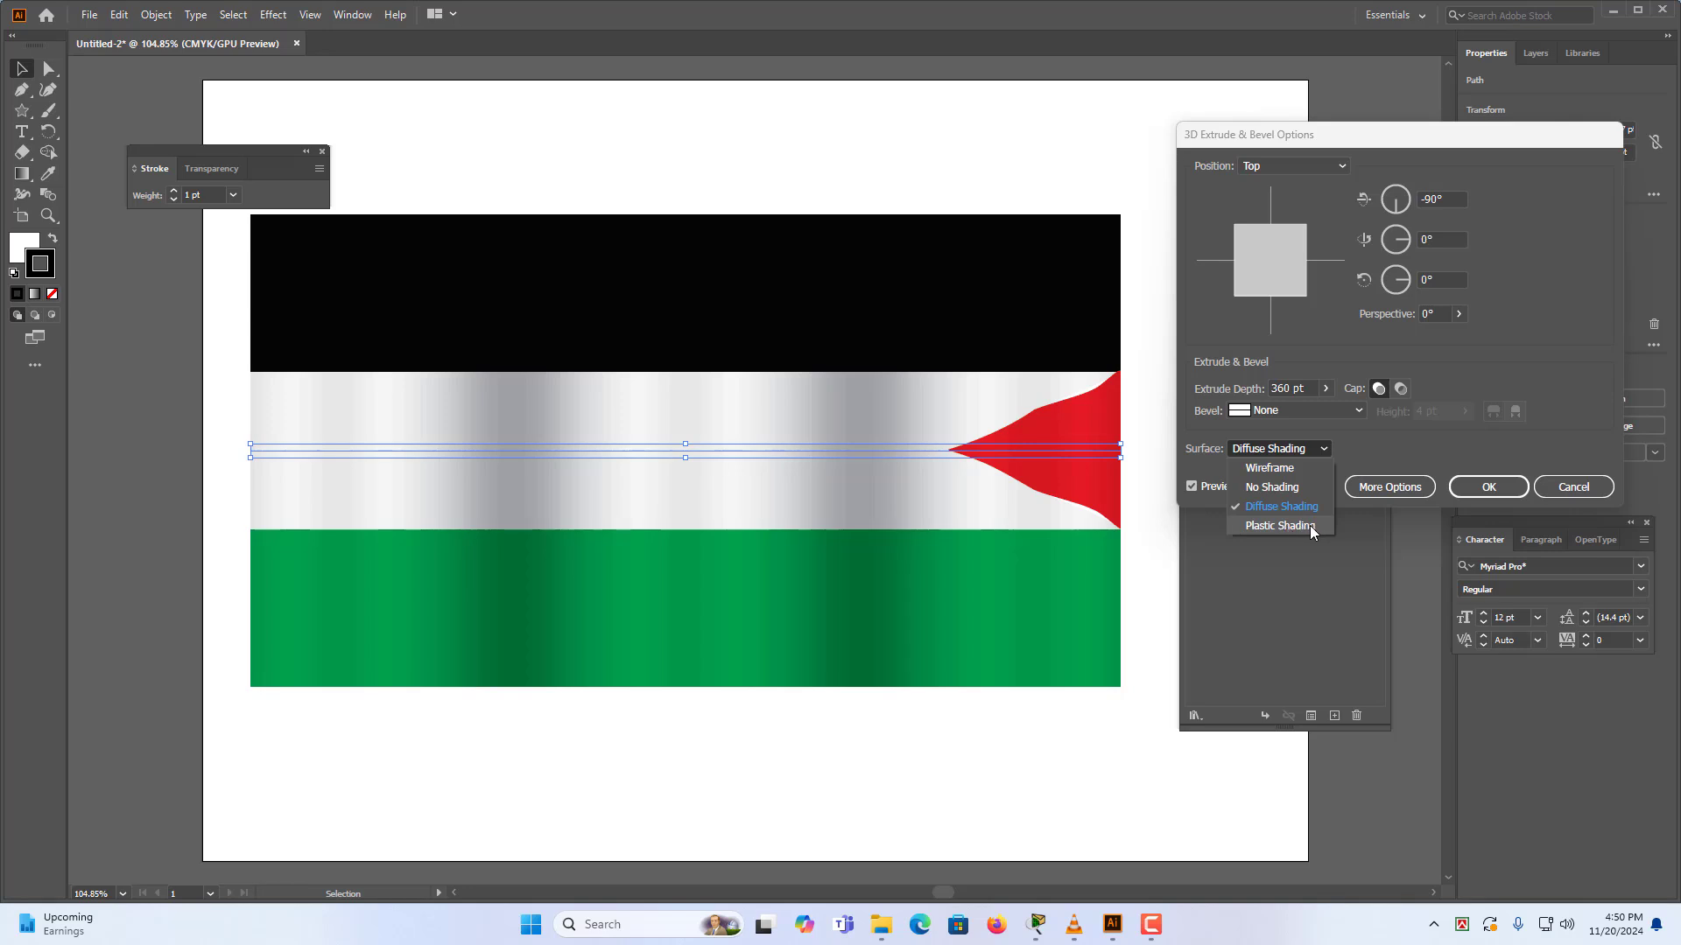
{"action": "left_click", "coordinate": [1280, 526]}
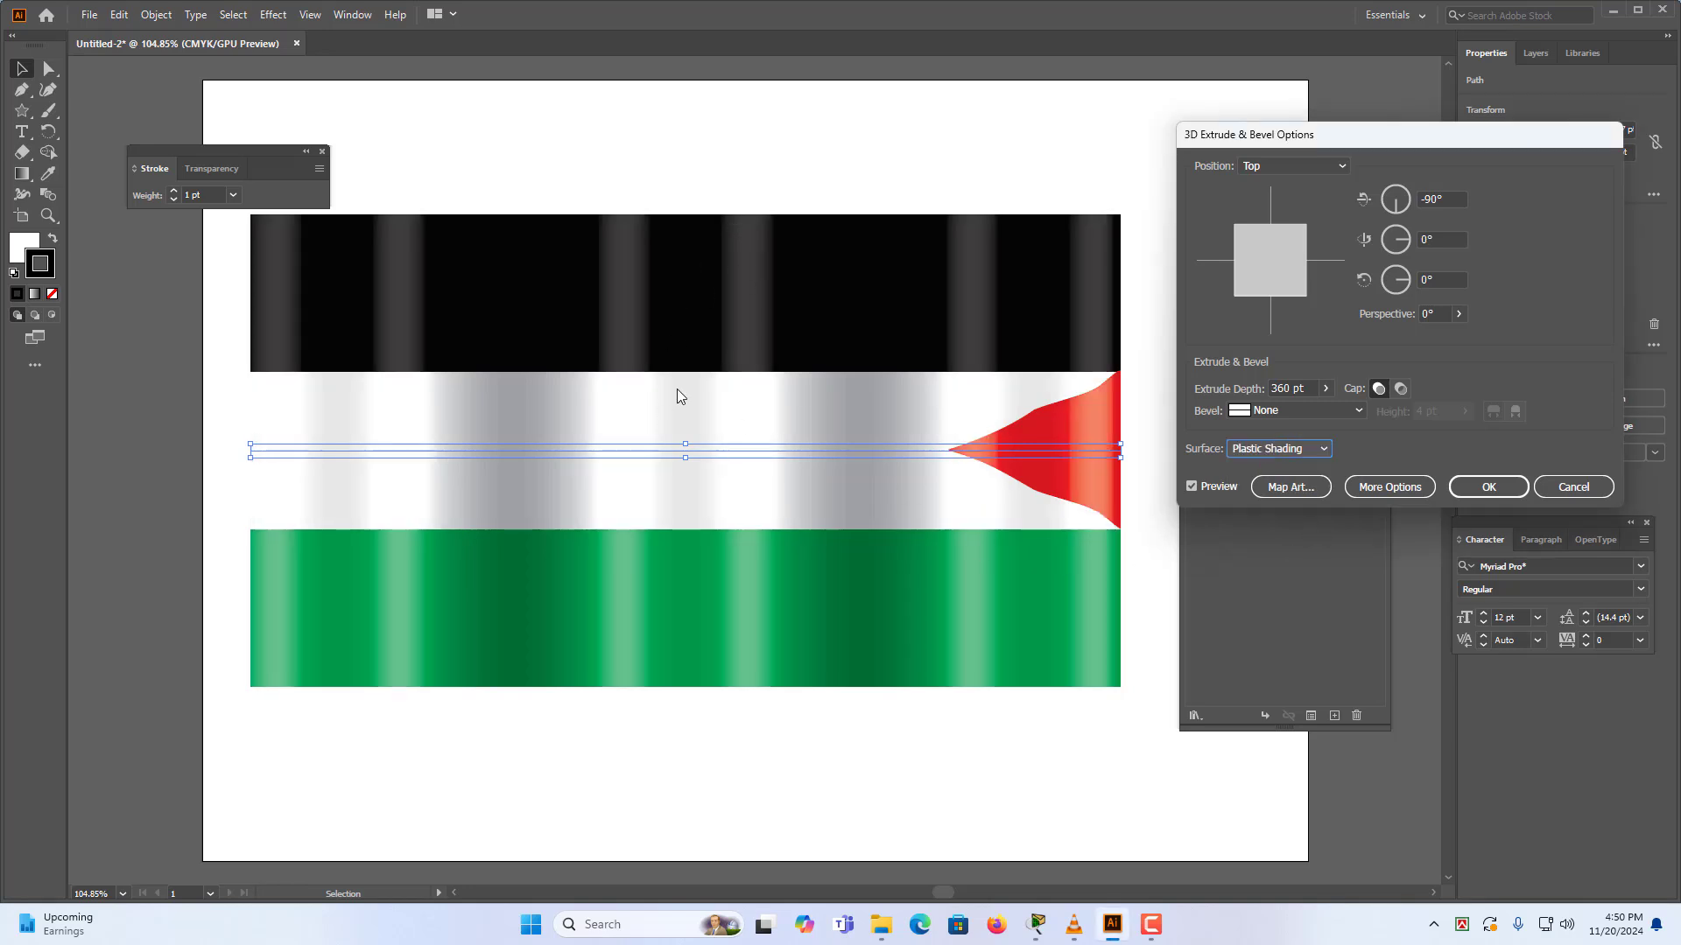
{"action": "left_click", "coordinate": [1304, 455]}
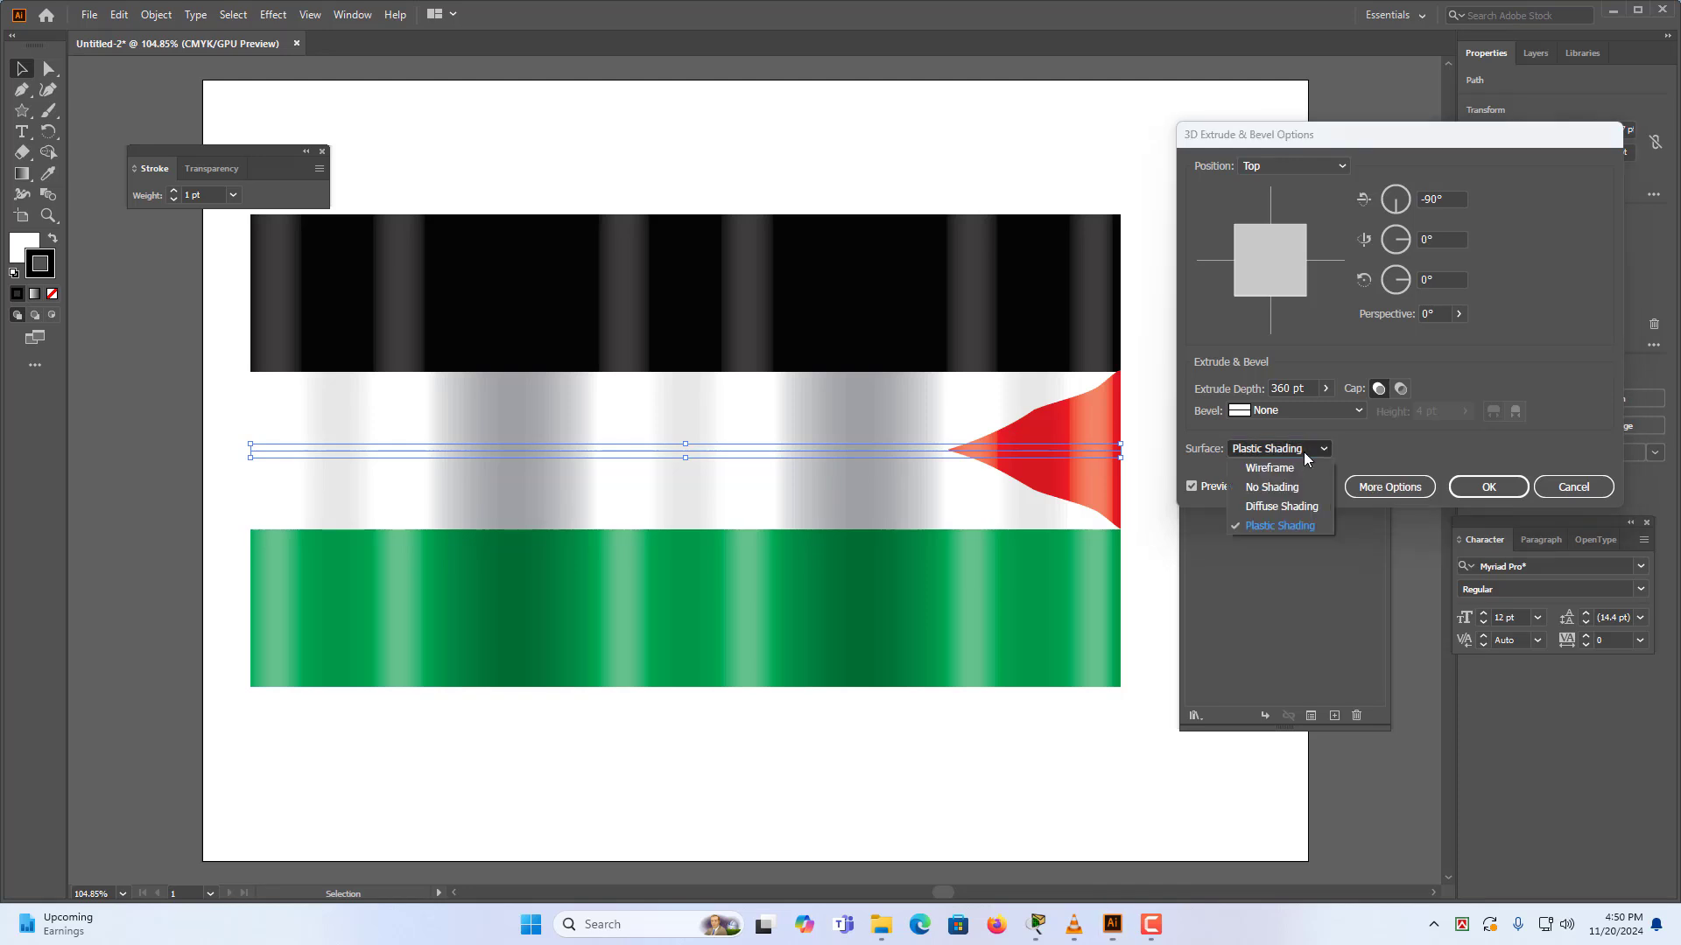
{"action": "left_click", "coordinate": [1301, 509]}
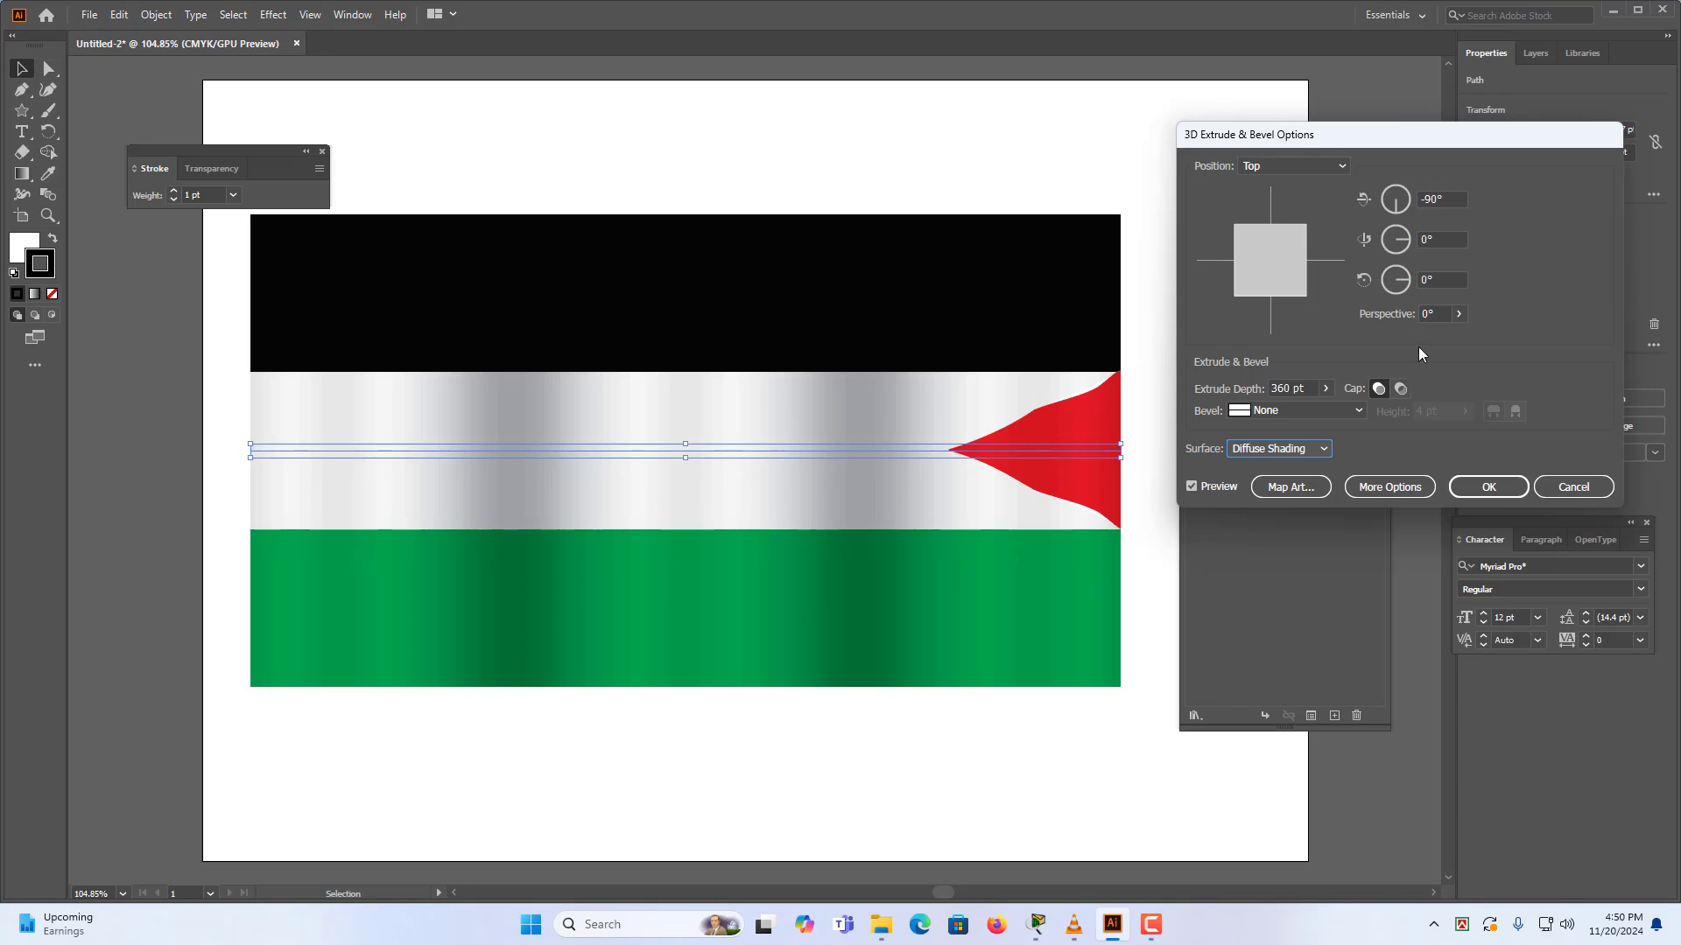
Try rotating the extruded flag to -45° around the X axis.
{"action": "left_click", "coordinate": [1404, 208]}
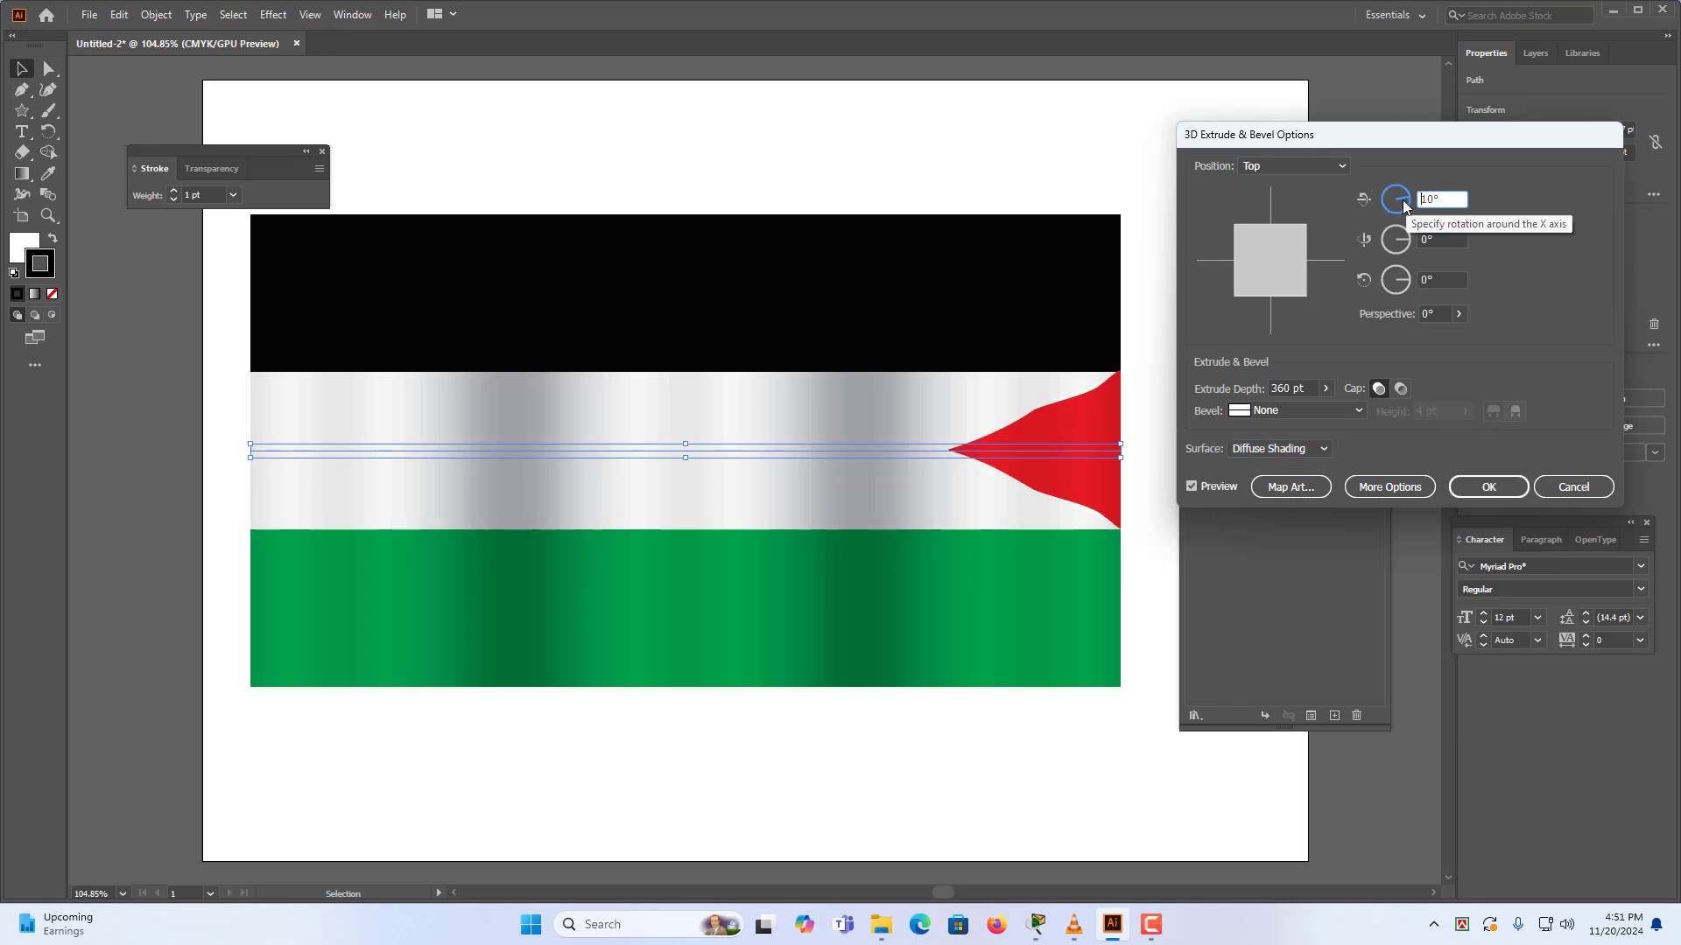
{"action": "left_click", "coordinate": [1401, 205]}
{"action": "left_click", "coordinate": [1436, 238]}
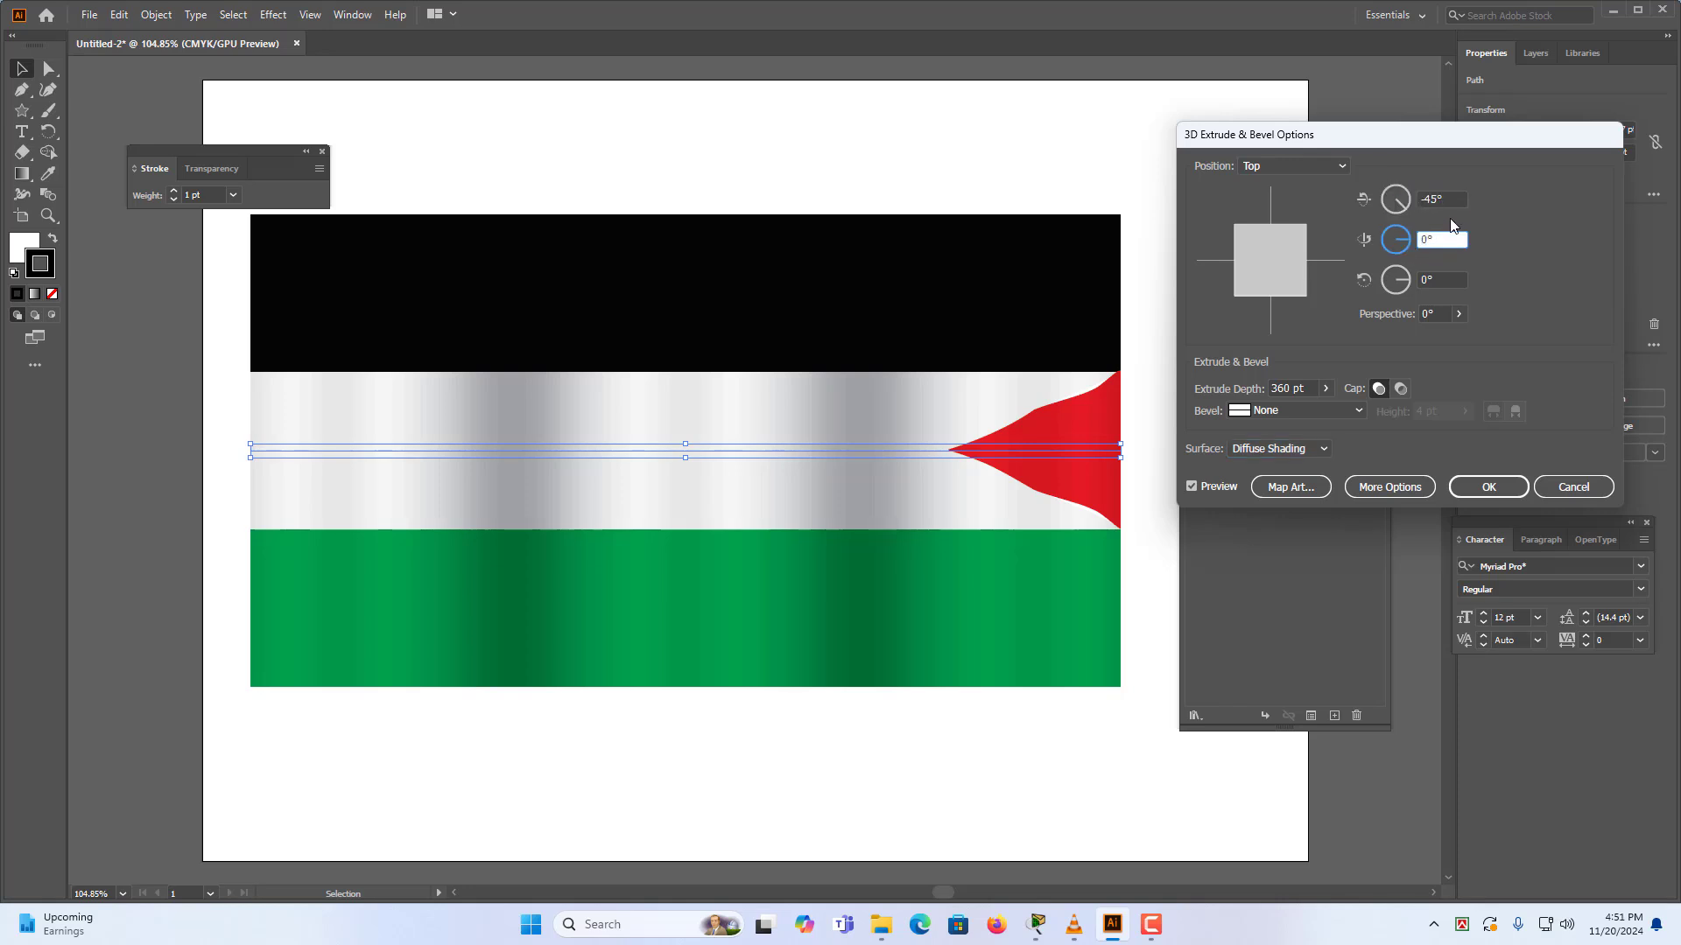
{"action": "left_click", "coordinate": [1452, 201]}
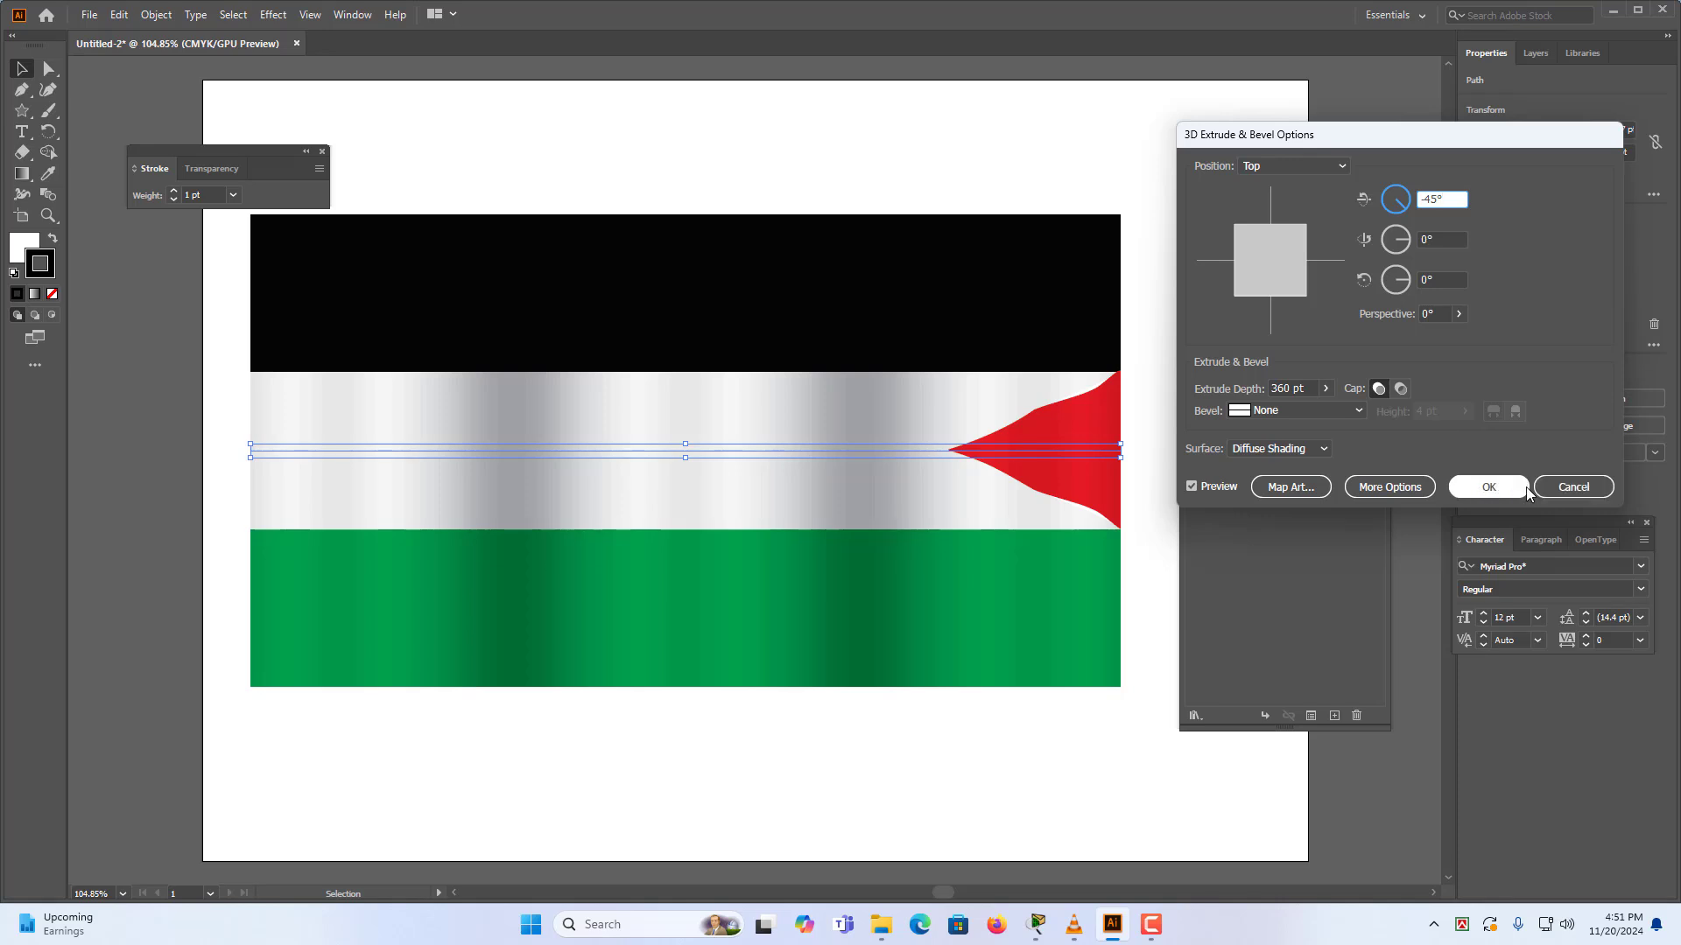
Apply the 3D Extrude & Bevel settings to the line and deselect the flag.
{"action": "left_click", "coordinate": [1489, 486]}
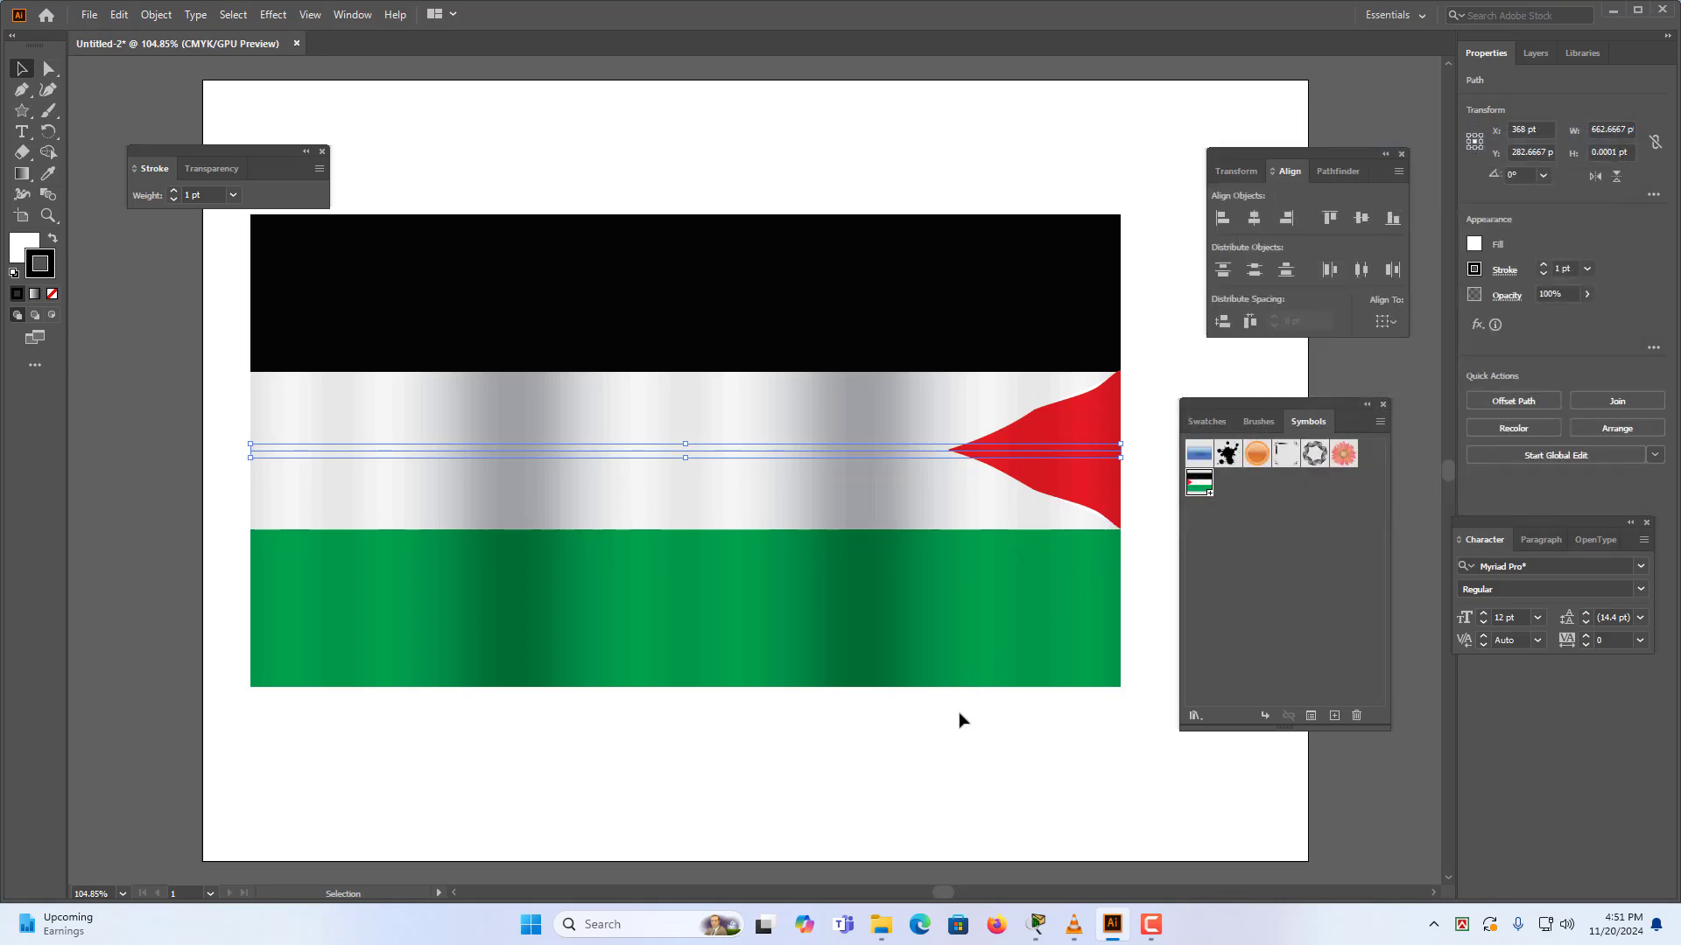
{"action": "left_click", "coordinate": [1164, 343]}
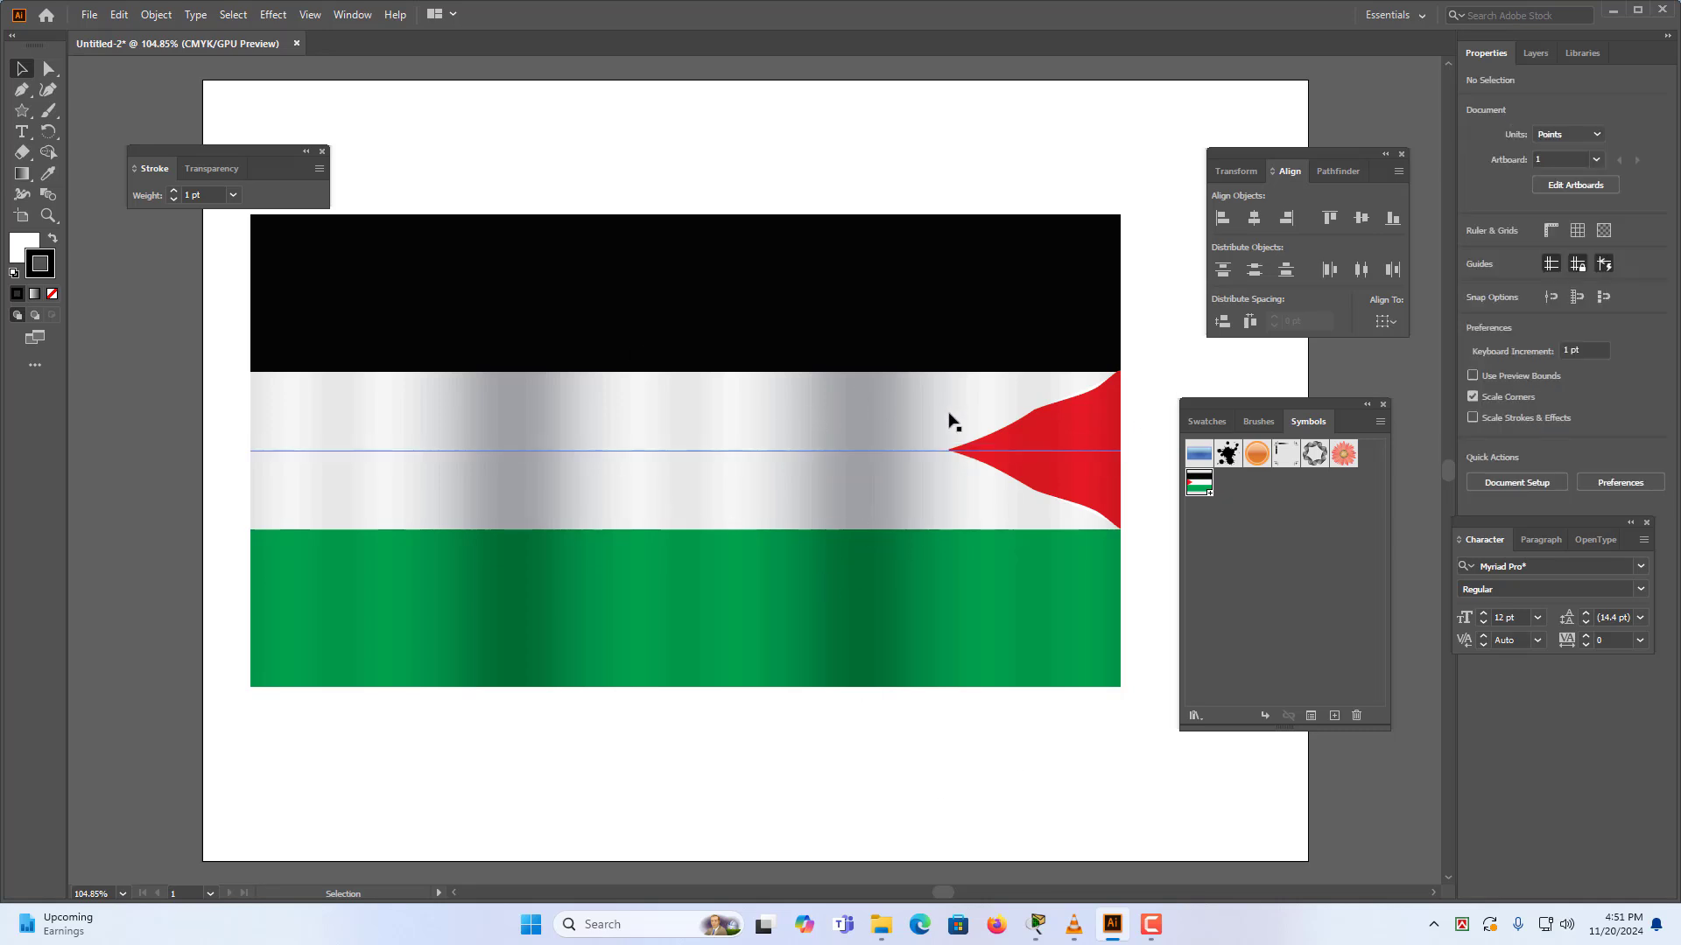